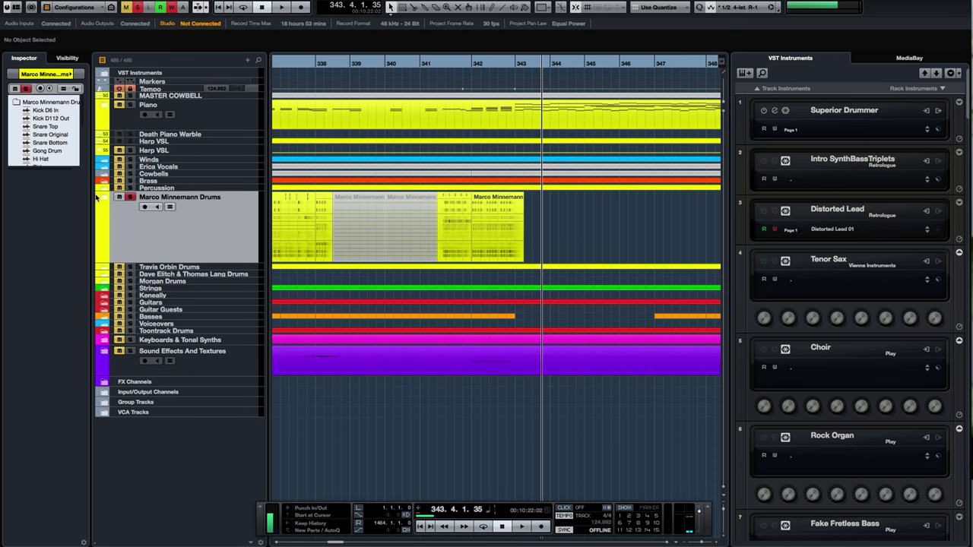
Expand the Marco Minnemann Drums folder and play the drum tracks from bar 342 to the start of bar 343.
left_click(102, 199)
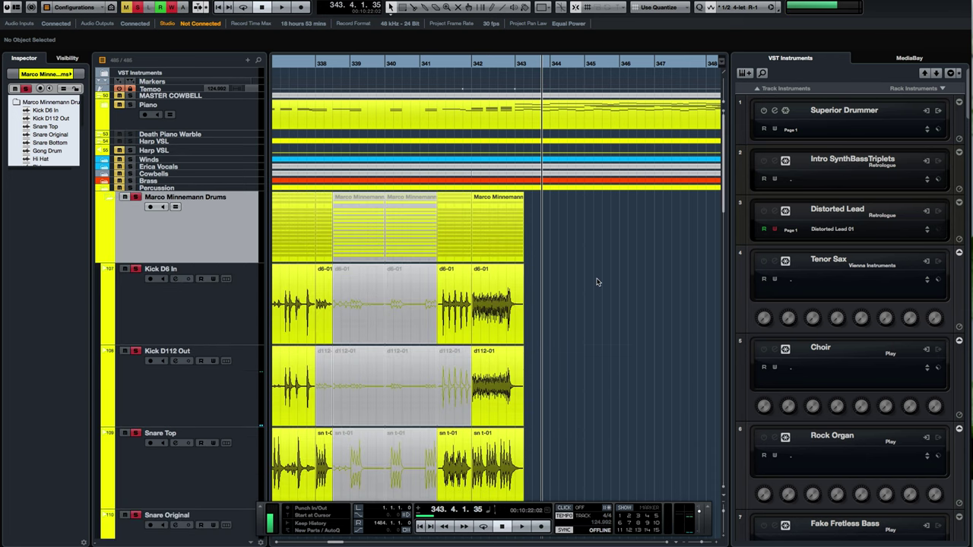
key("h")
key("h")
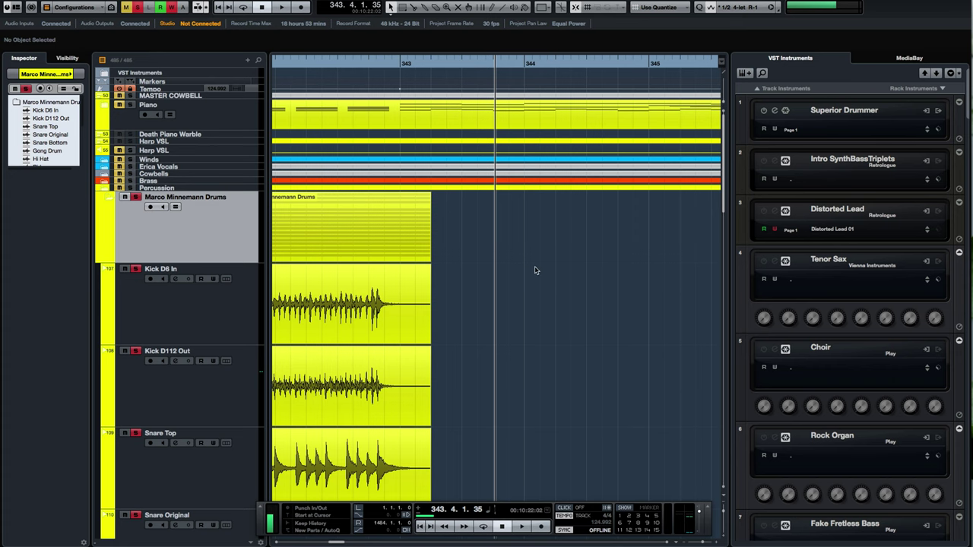
key("h")
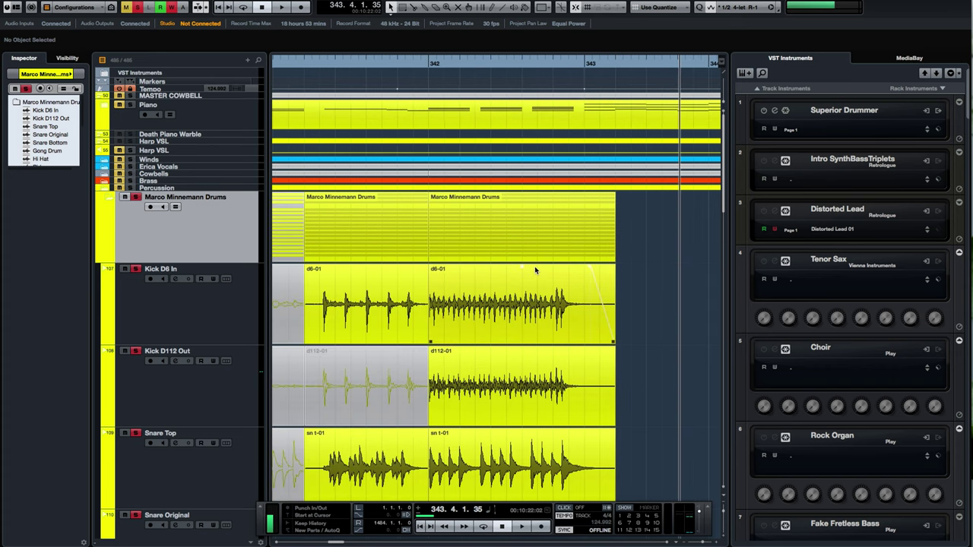
left_click(429, 66)
key("space")
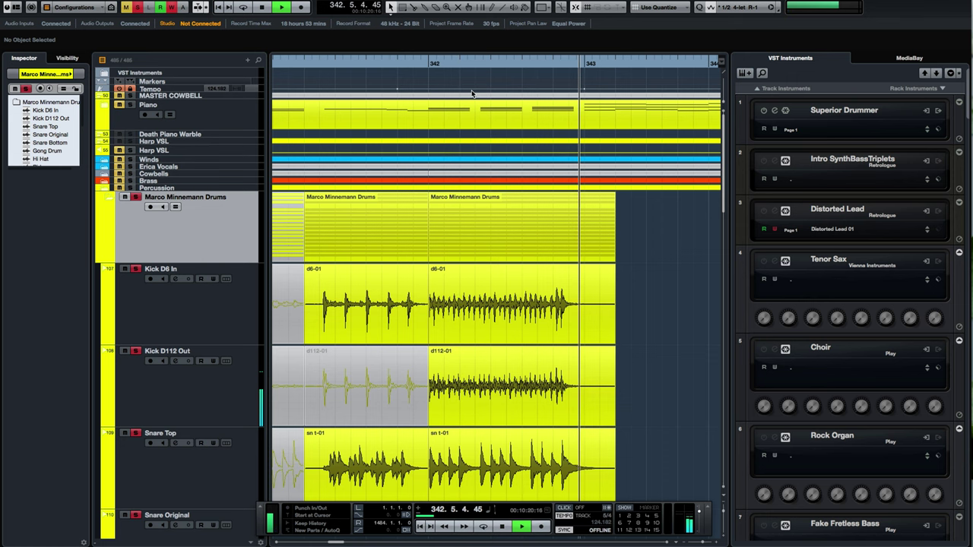
key("space")
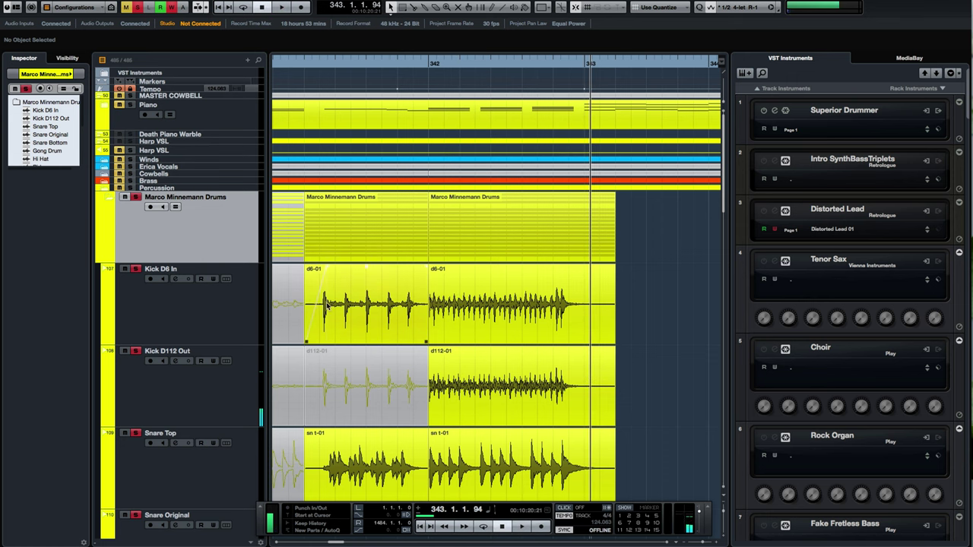
Solo only the Kick D6 In and Kick D112 Out tracks and listen to them from the end of bar 341.
left_click(150, 318)
left_click_drag(430, 61, 413, 60)
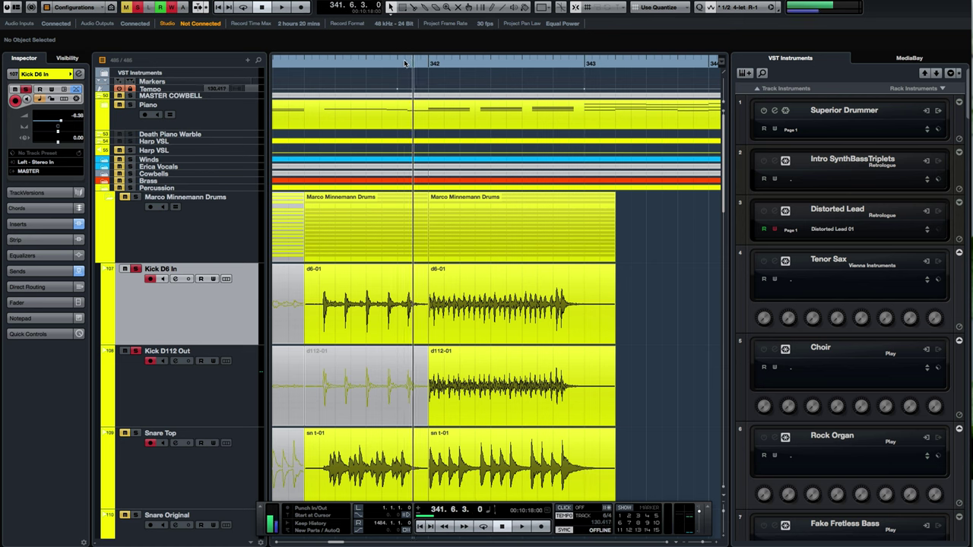
key("space")
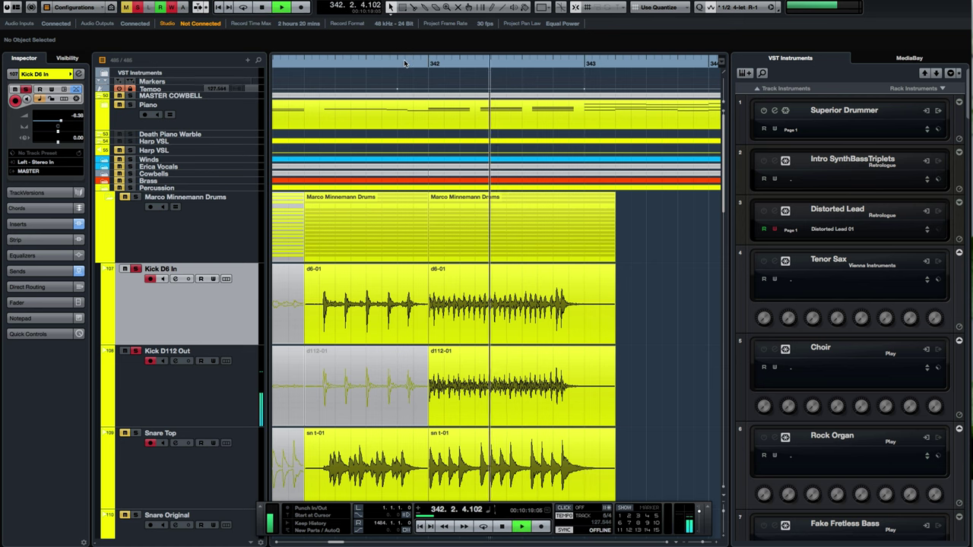
key("space")
Play the soloed kick tracks from bar 342 while examining their waveforms up close.
key("h")
key("h")
key("h")
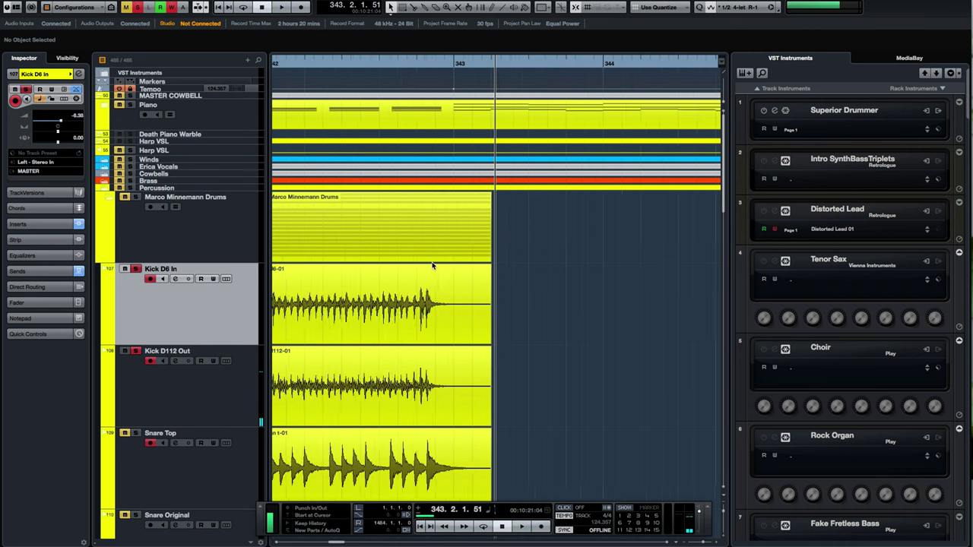
scroll(433, 266, "left", 5)
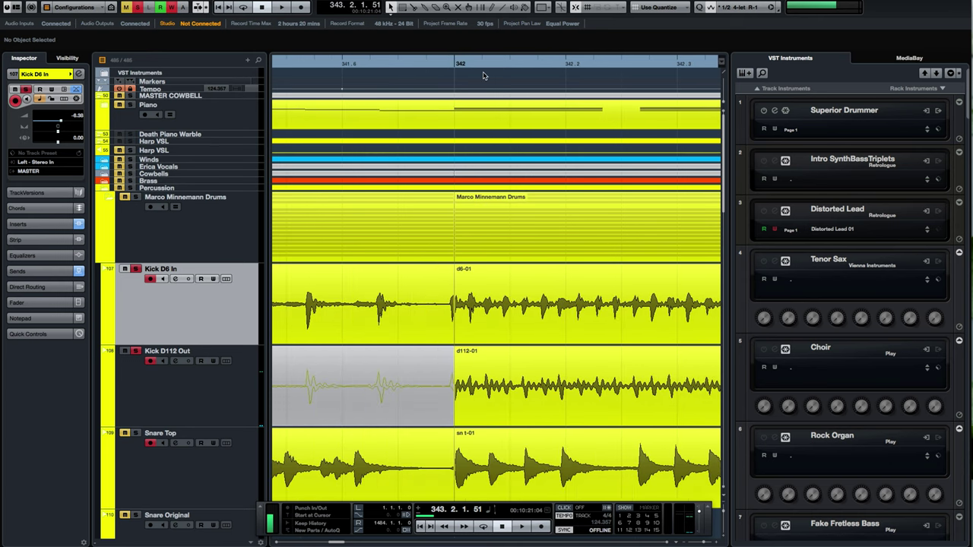
left_click(456, 65)
key("space")
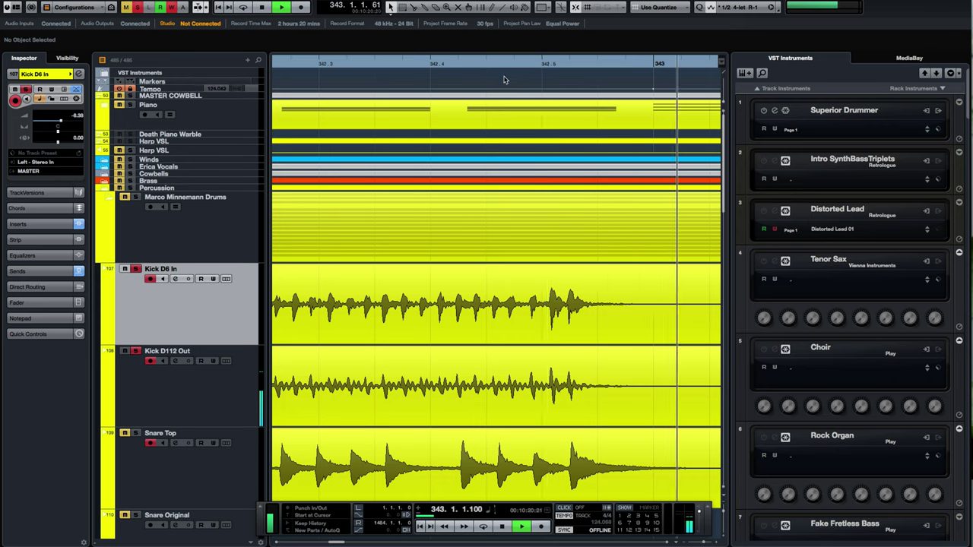
key("space")
Turn off solo on the kick tracks and show the surrounding bars of the drum arrangement.
key("g")
key("g")
key("g")
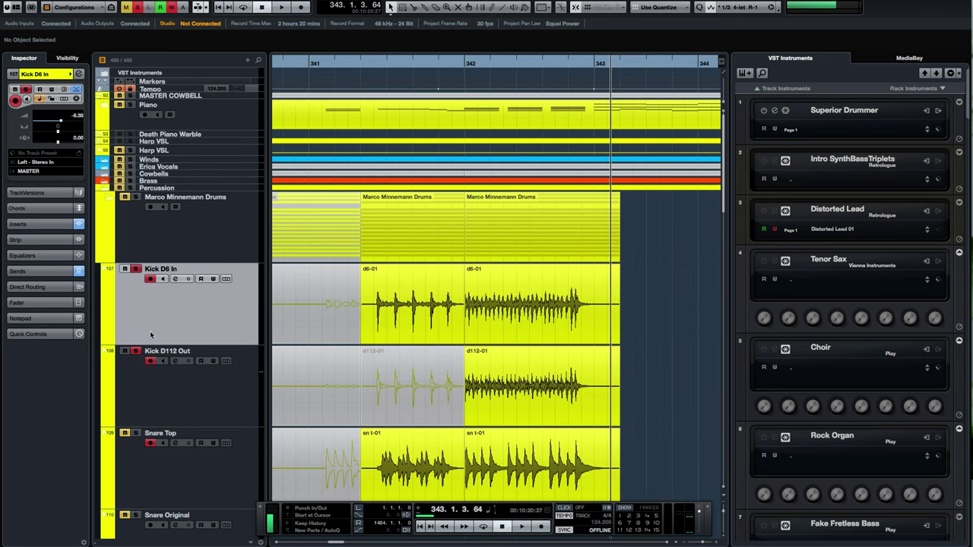
left_click(136, 270)
key("g")
key("g")
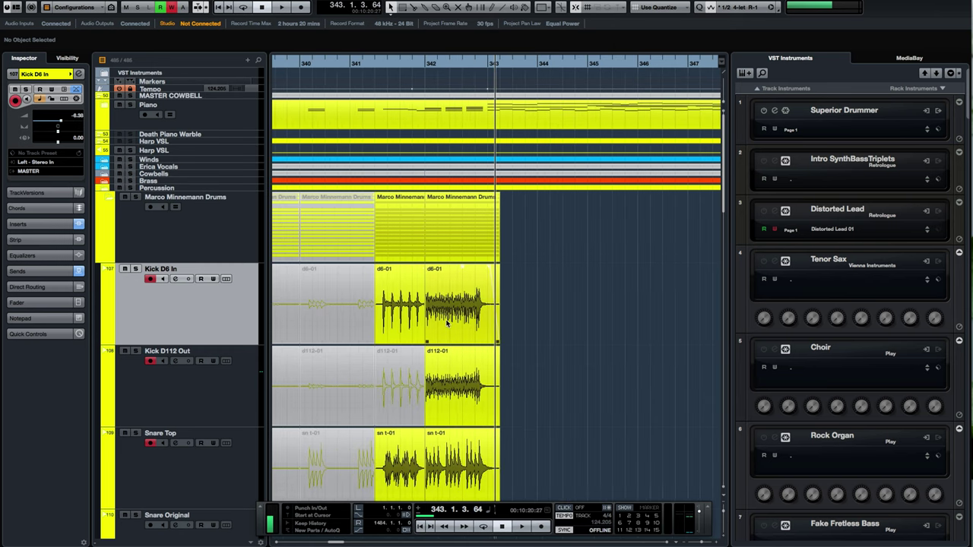
key("g")
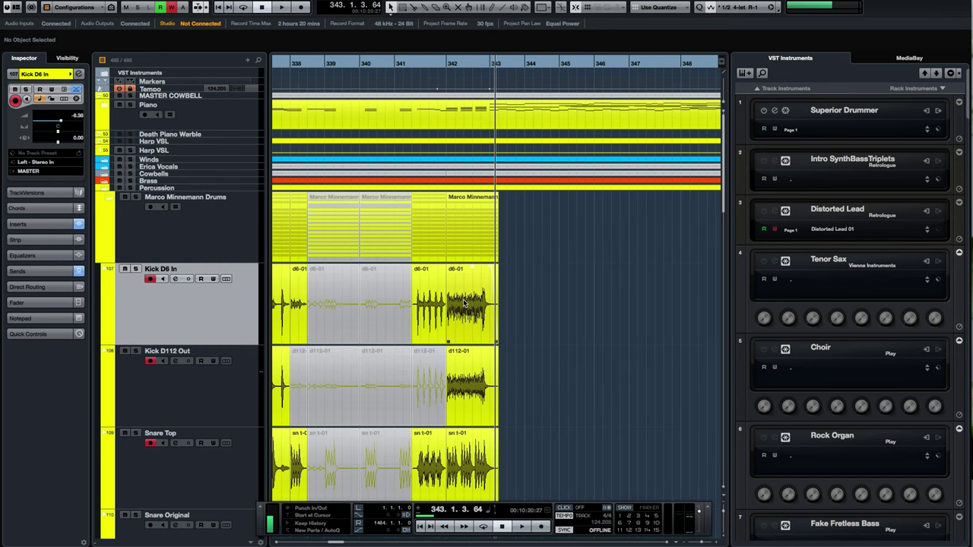
Examine the muted and active drum events around bars 338 to 343, from the kicks to the toms.
scroll(464, 303, "down", 15)
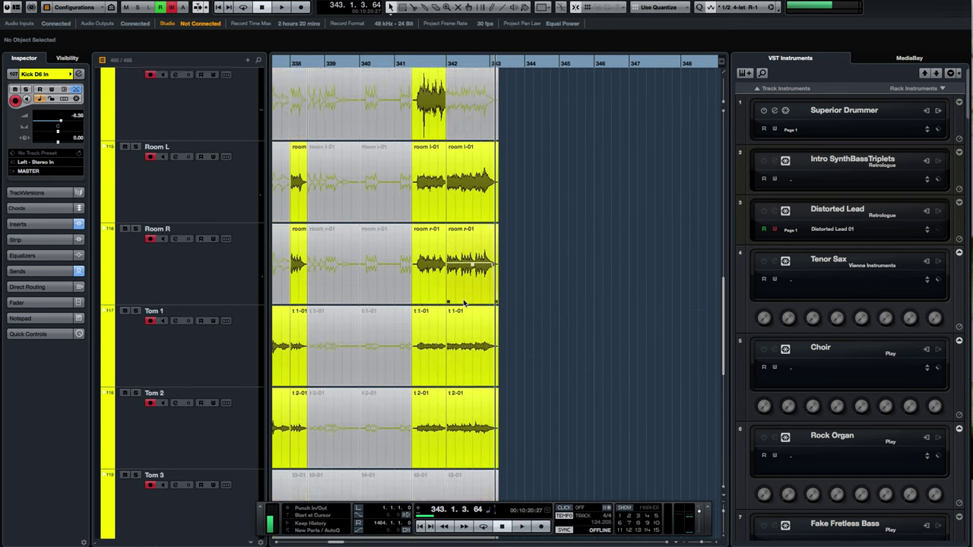
scroll(465, 303, "up", 15)
key("h")
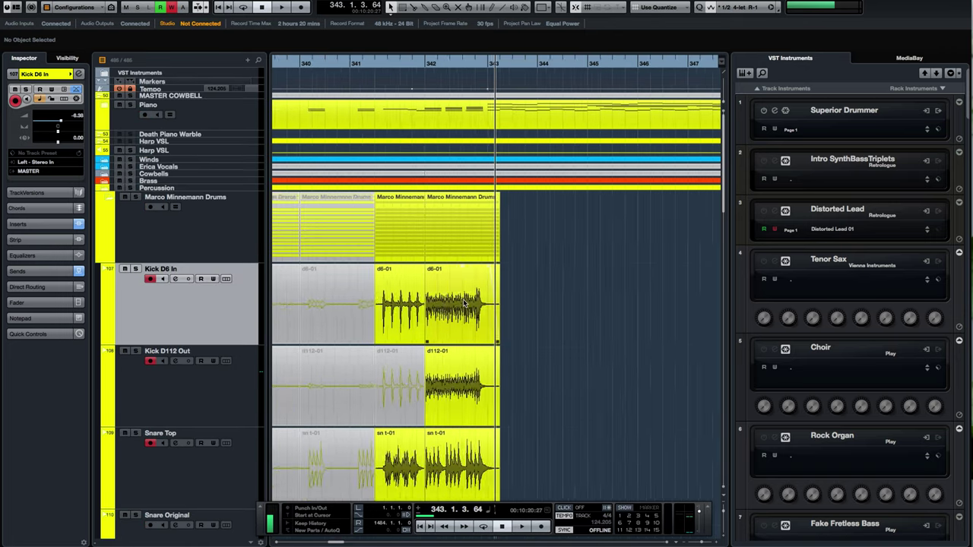
key("h")
key("h")
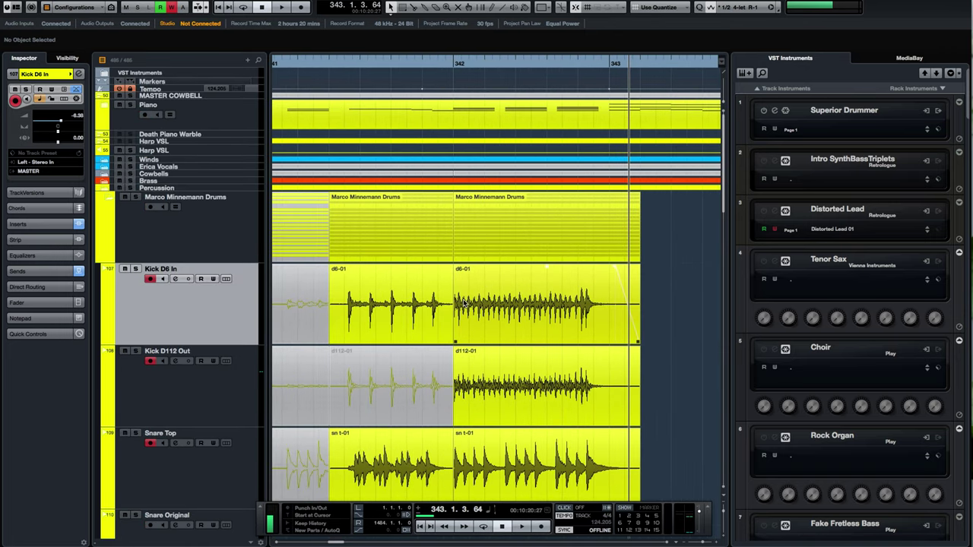
key("g")
key("g")
key("g")
key("g")
key("g")
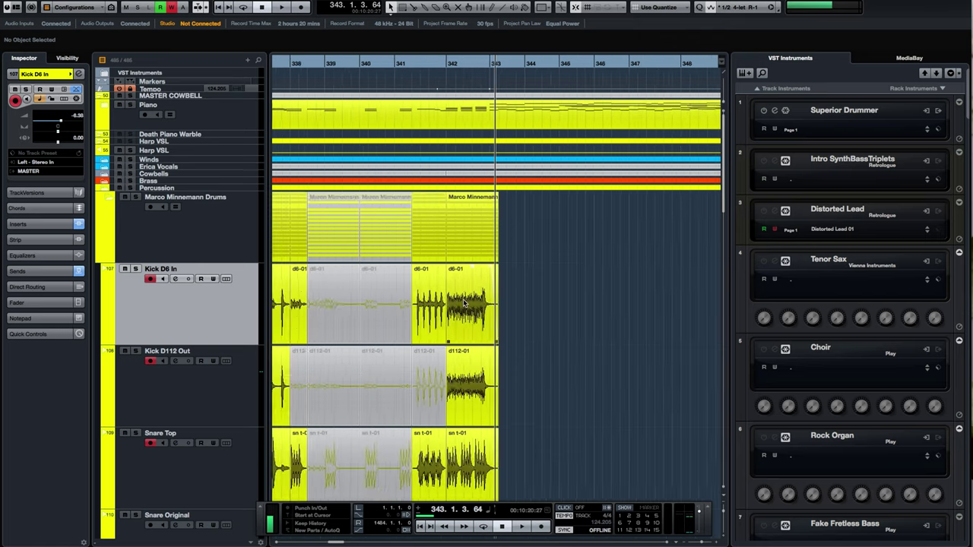
Examine the longer edited drum section from bar 334 to 343 across the kick, snare, hi-hat and ride tracks.
key("g")
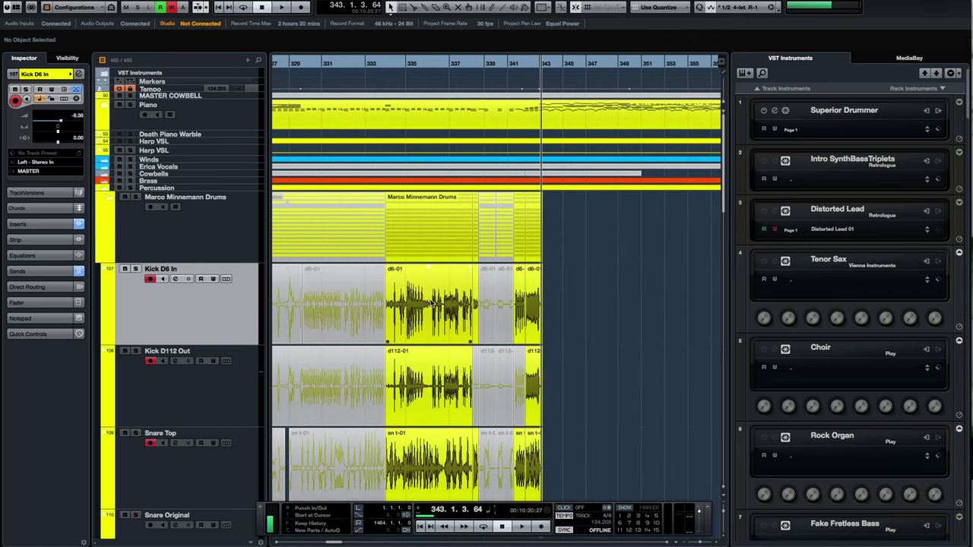
key("h")
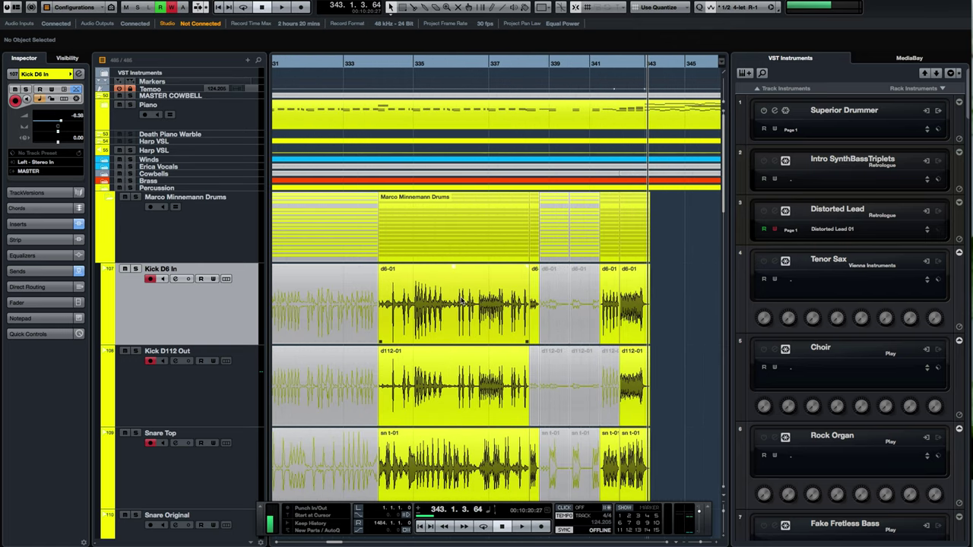
scroll(461, 301, "down", 6)
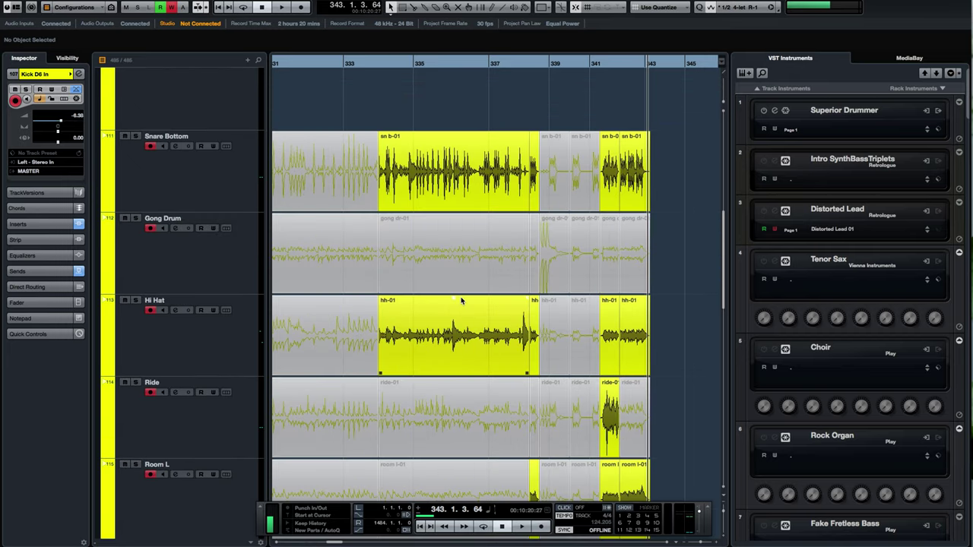
scroll(461, 301, "up", 5)
key("g")
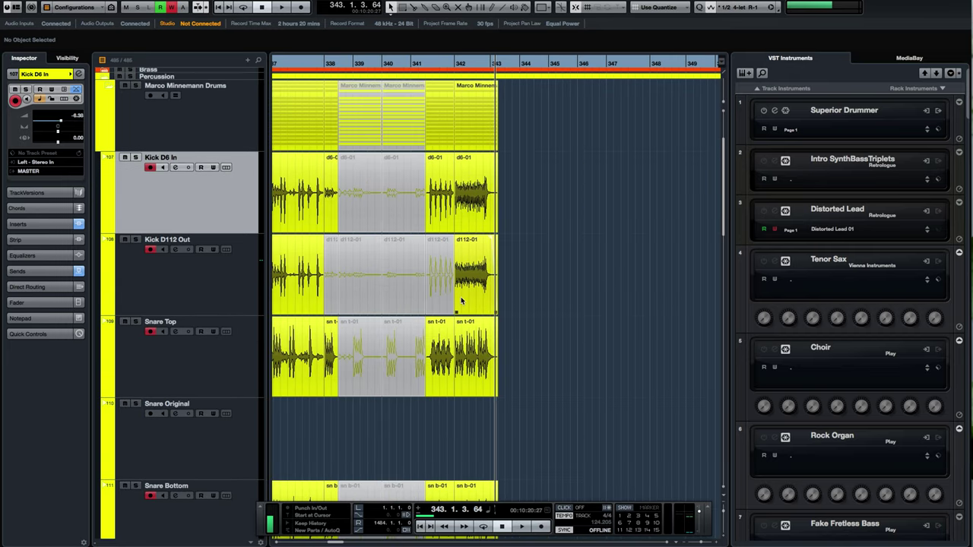
key("h")
key("h")
scroll(461, 301, "left", 2)
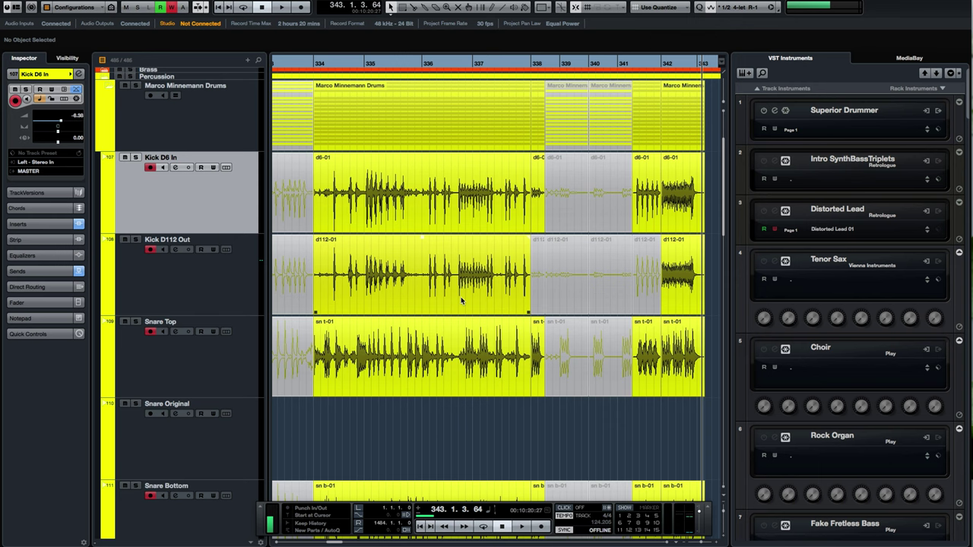
scroll(461, 301, "down", 5)
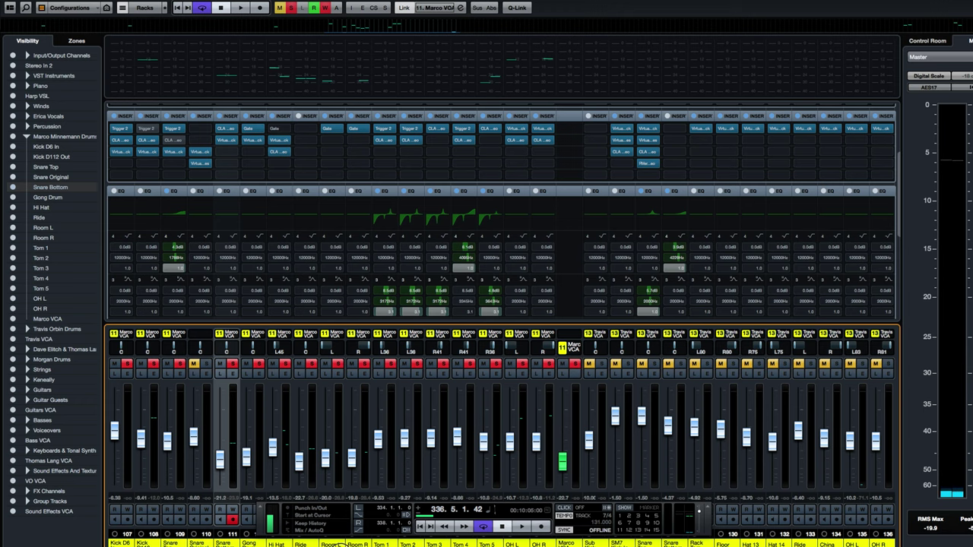
Inspect the Trigger 2 insert on the Kick D6 In channel during playback and close its editor.
scroll(346, 544, "left", 4)
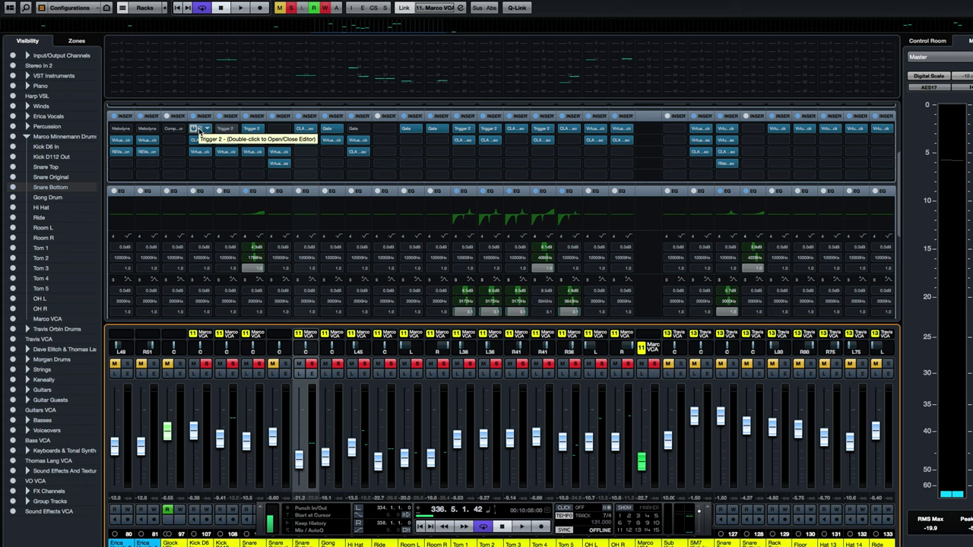
left_click(200, 131)
double_click(200, 131)
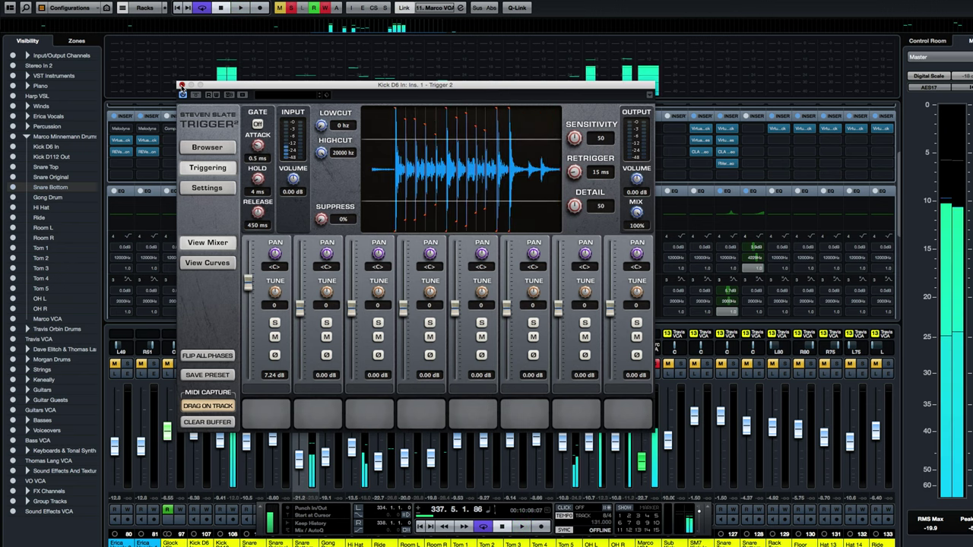
left_click(181, 85)
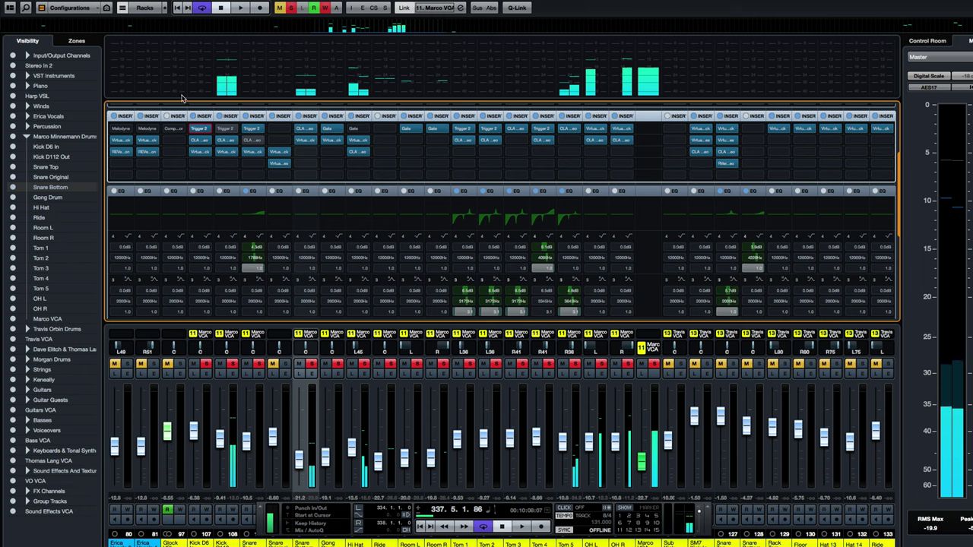
Inspect the Trigger 2 insert on the Snare Top channel during playback and close its editor.
left_click(254, 130)
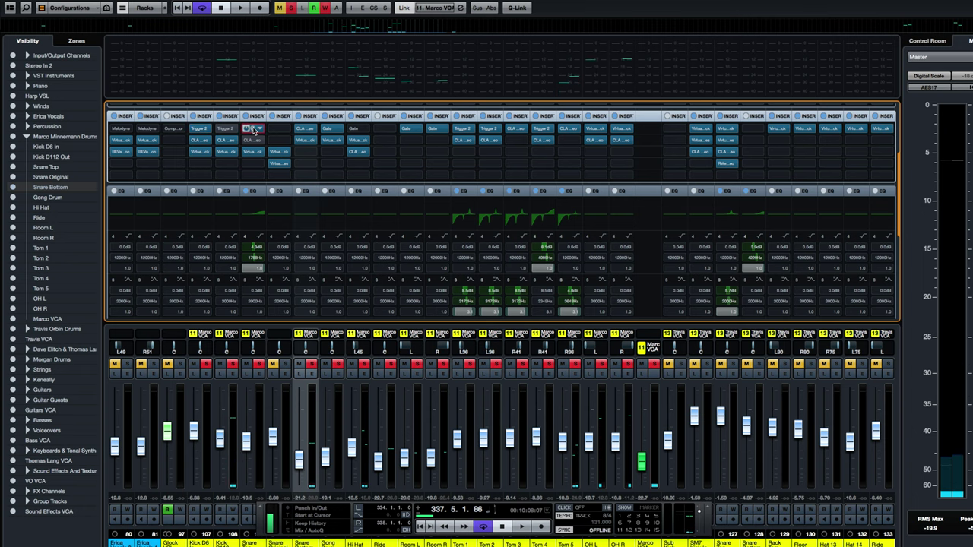
left_click(254, 130)
key("space")
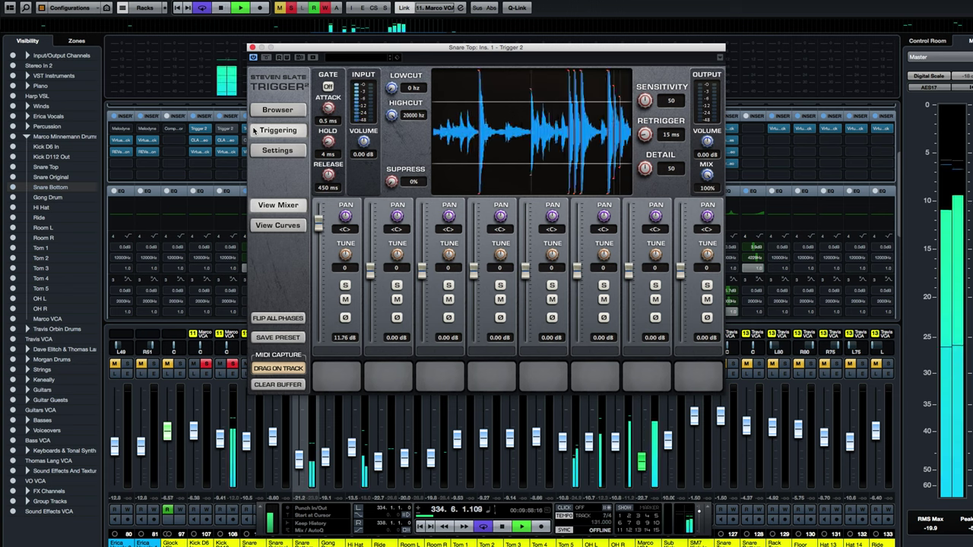
key("space")
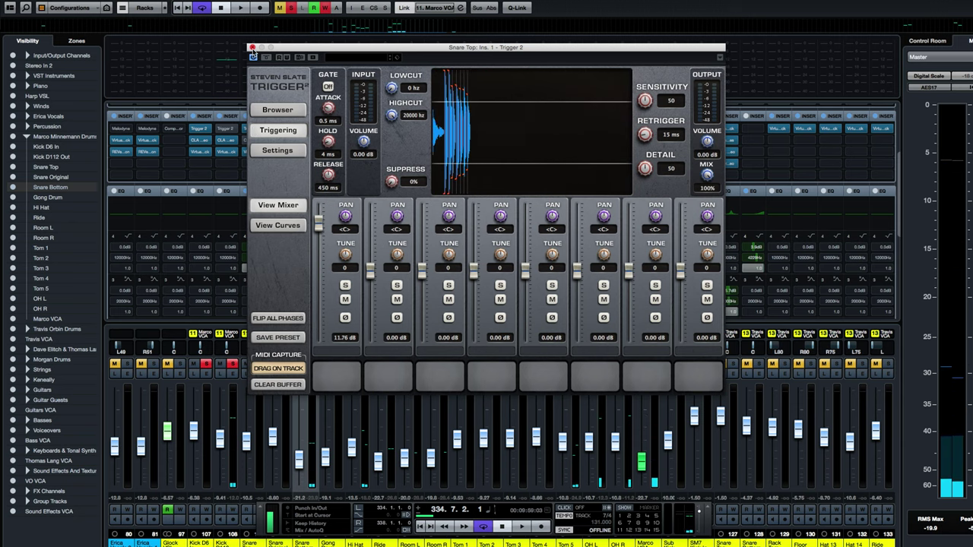
left_click(252, 47)
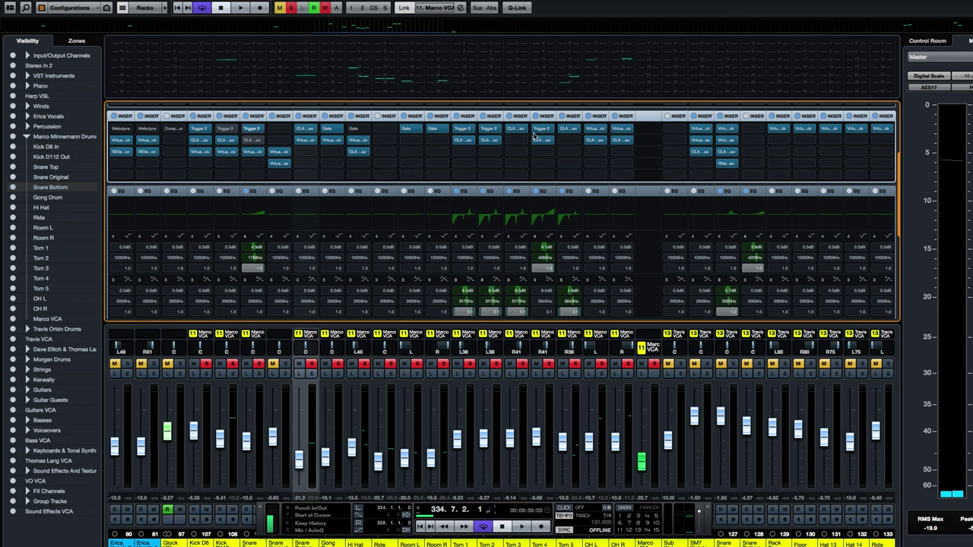
Inspect the CLA Drums insert on Tom 1 and the tom channels' EQ curves, and return to the project window.
left_click(465, 143)
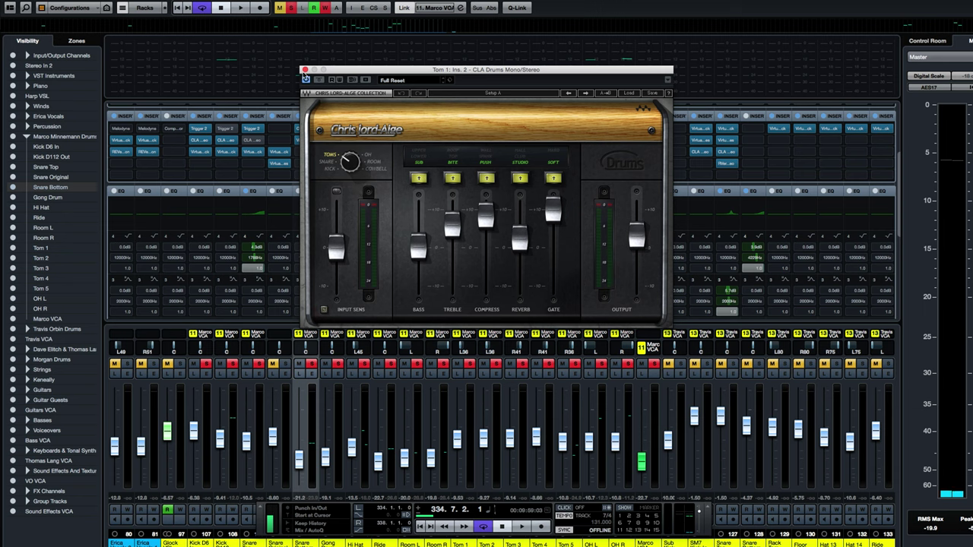
left_click(304, 69)
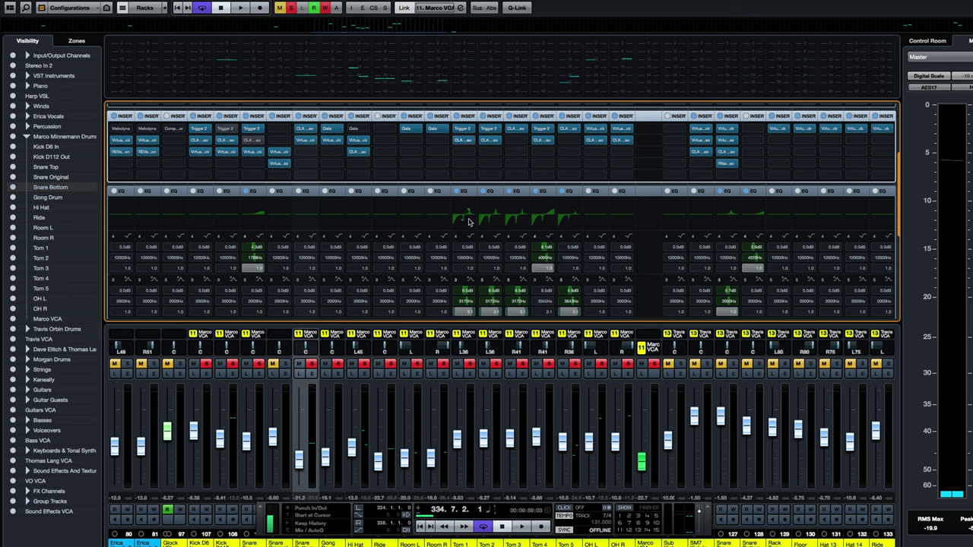
left_click(552, 218)
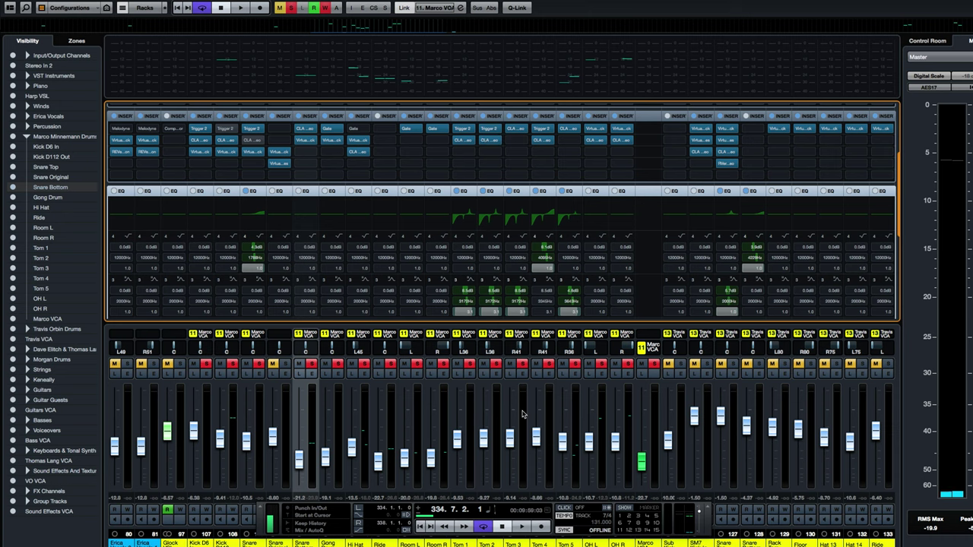
scroll(502, 425, "left", 1)
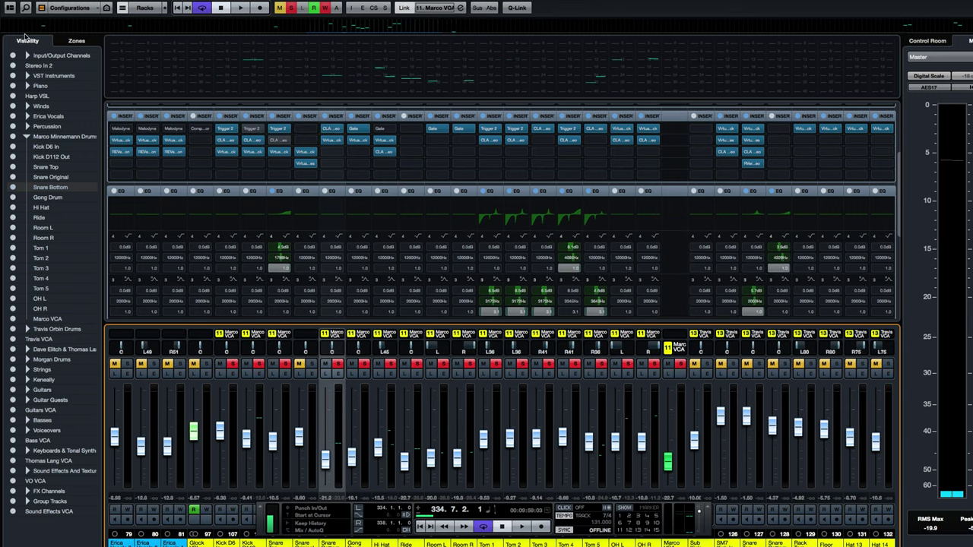
key("F3")
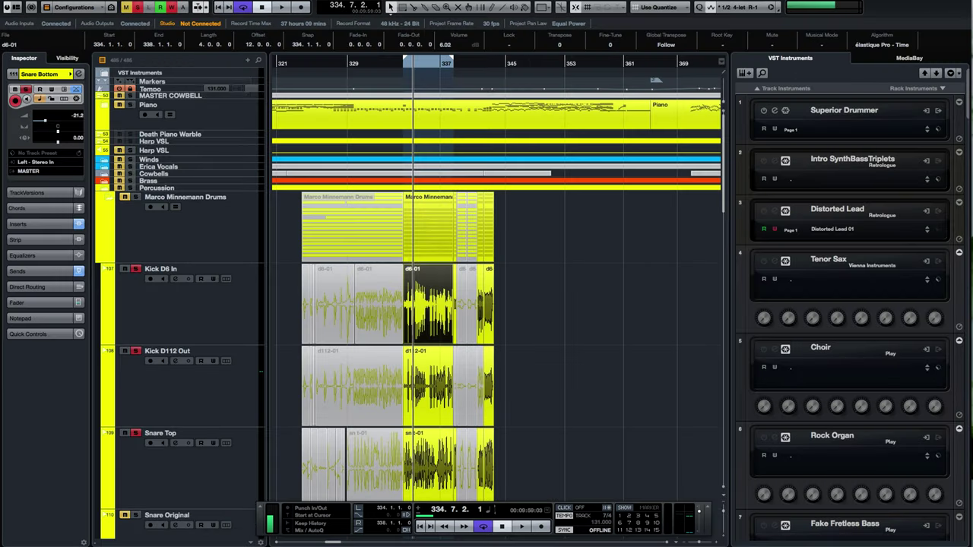
Locate the second Marco Minnemann drum section around bar 1394 and bring its kick and snare waveforms into view.
left_click(623, 251)
key("g")
key("g")
key("g")
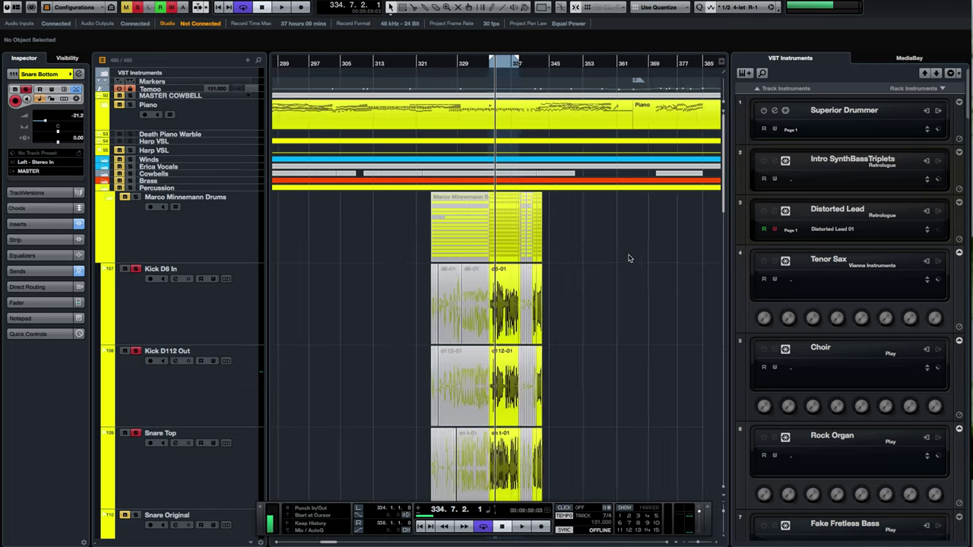
key("g")
key("g")
key("g")
key("g")
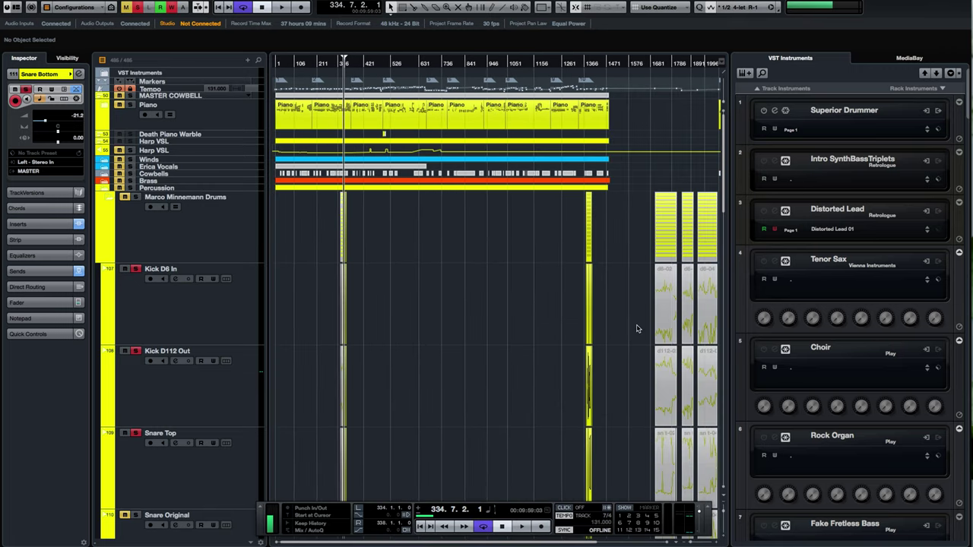
left_click(541, 63)
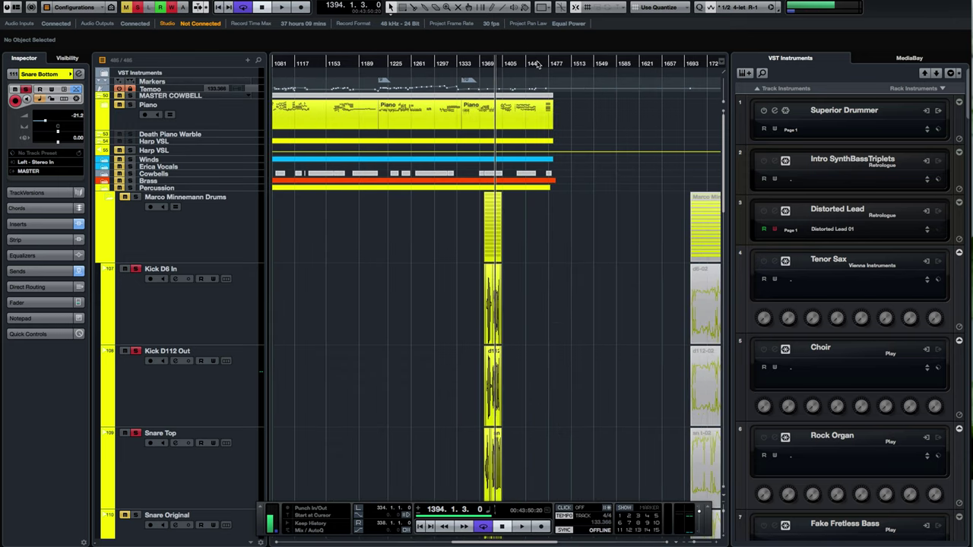
key("h")
key("h")
key("h")
key("h")
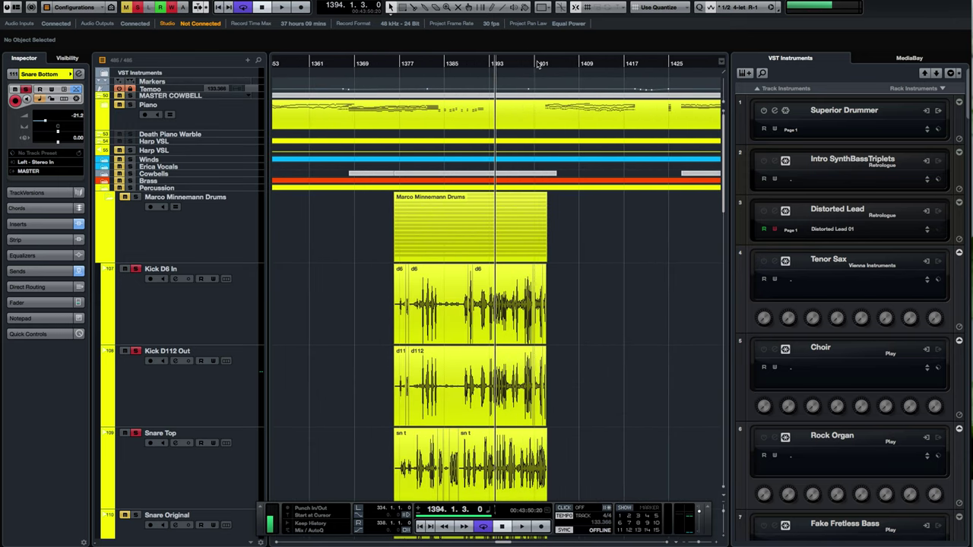
Play the second drum section in the full mix and examine its kick, snare, gong drum, hi-hat, ride and room tracks.
left_click_drag(408, 65, 396, 67)
key("space")
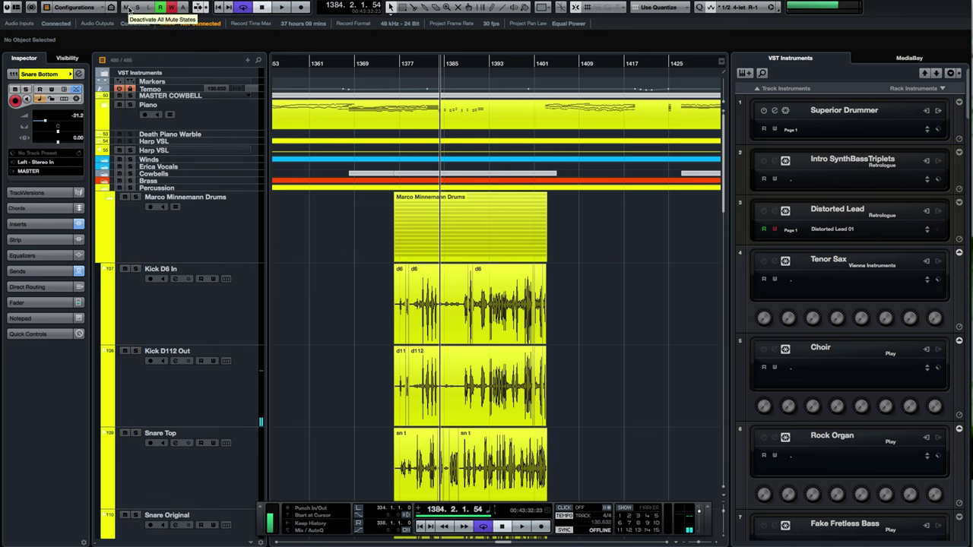
key("h")
key("h")
key("h")
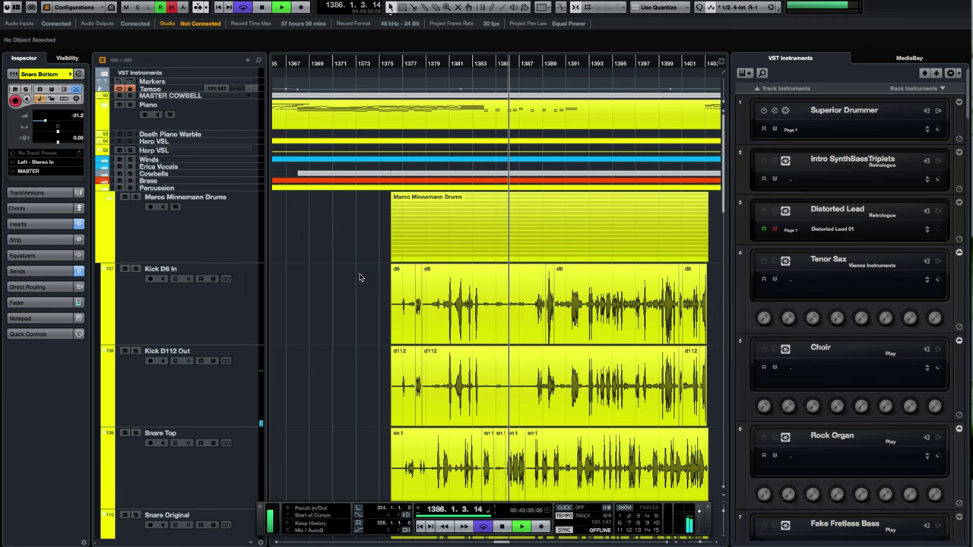
scroll(358, 294, "down", 3)
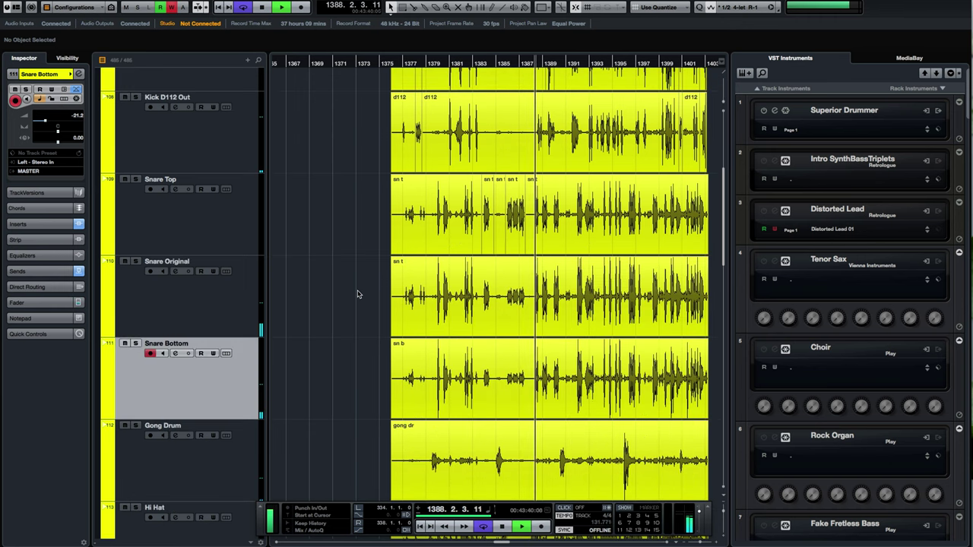
scroll(358, 294, "down", 2)
scroll(359, 294, "down", 3)
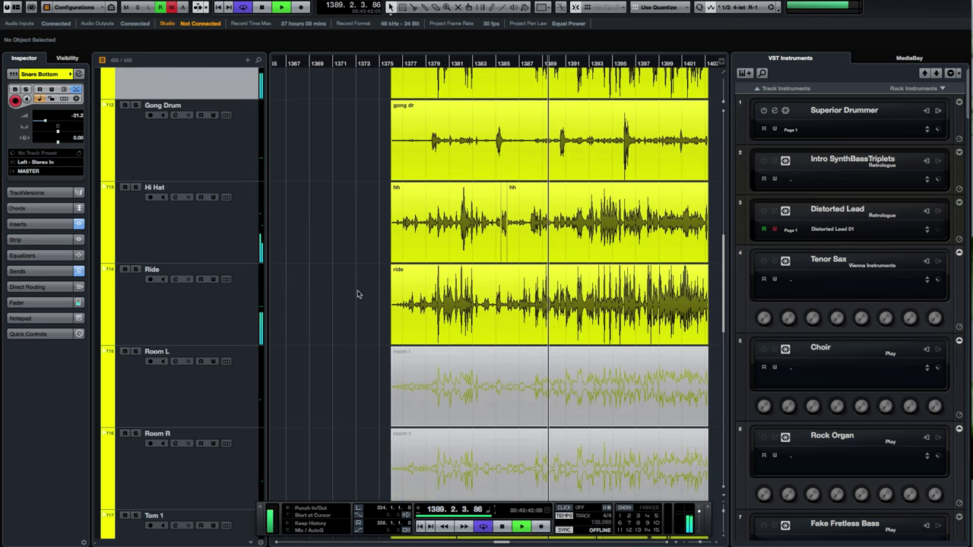
scroll(358, 294, "up", 2)
scroll(358, 294, "up", 5)
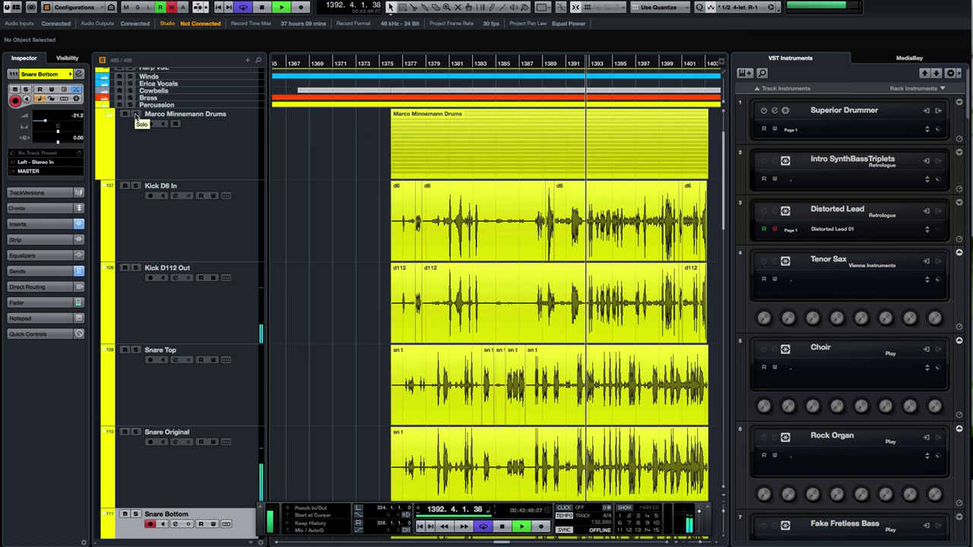
Solo the Marco Minnemann Drums folder and examine the kick and snare edits during playback up to the section's end.
left_click(137, 115)
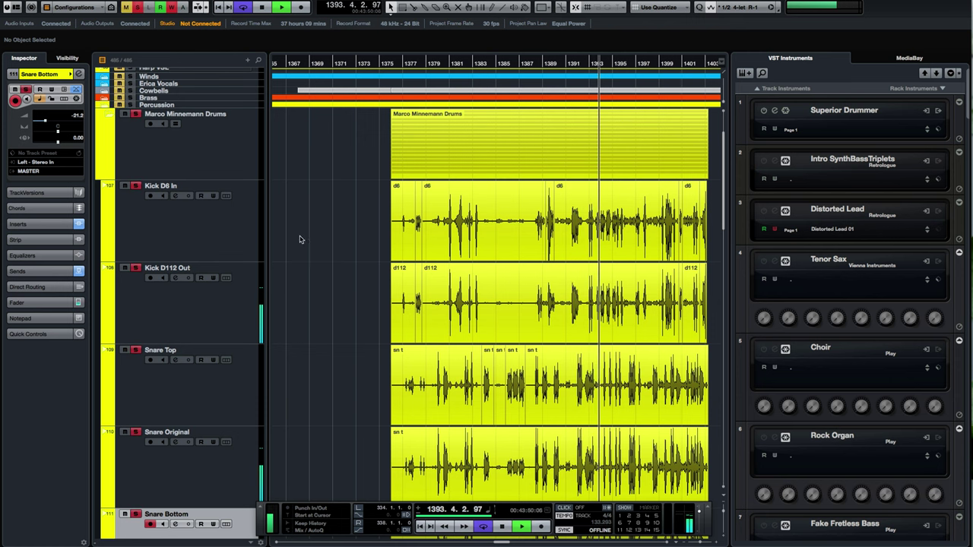
scroll(318, 241, "right", 2)
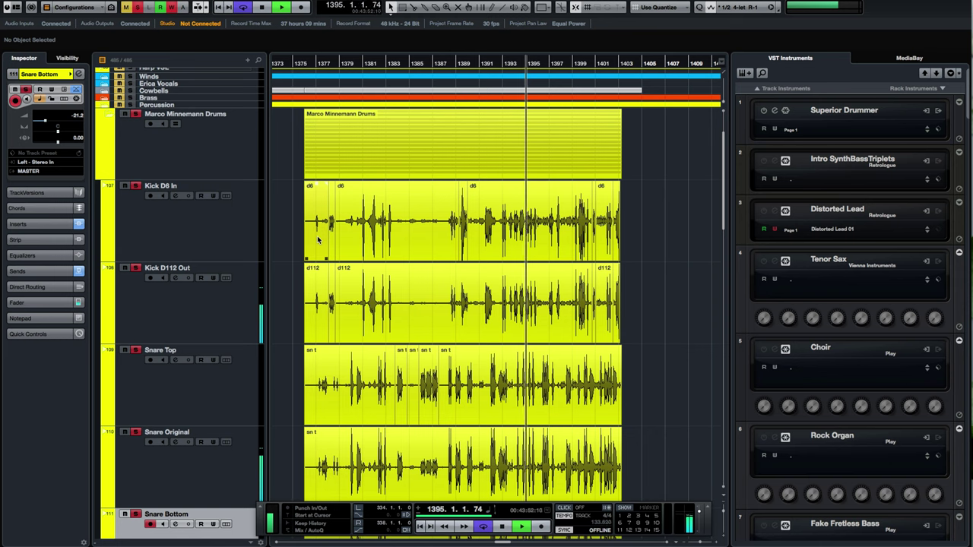
key("h")
key("h")
key("h")
key("h")
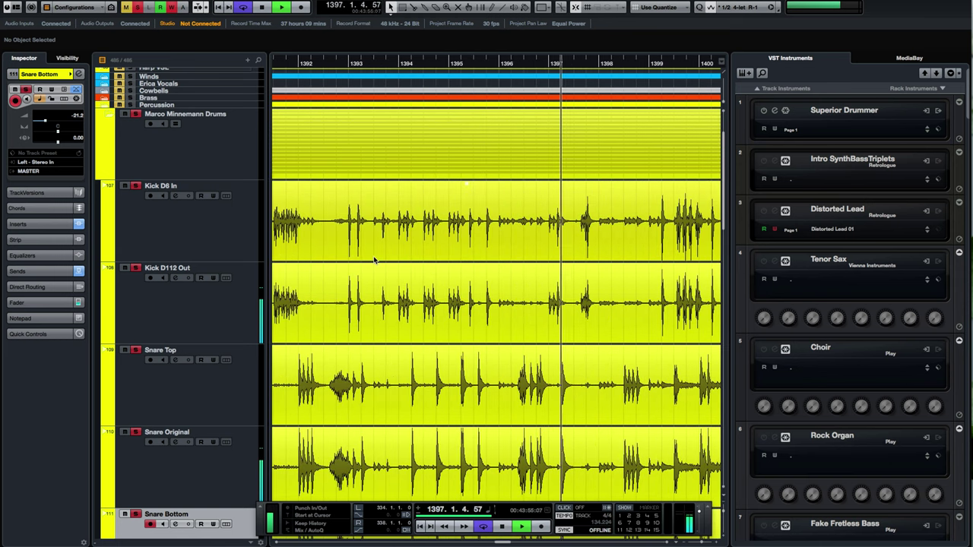
key("g")
key("g")
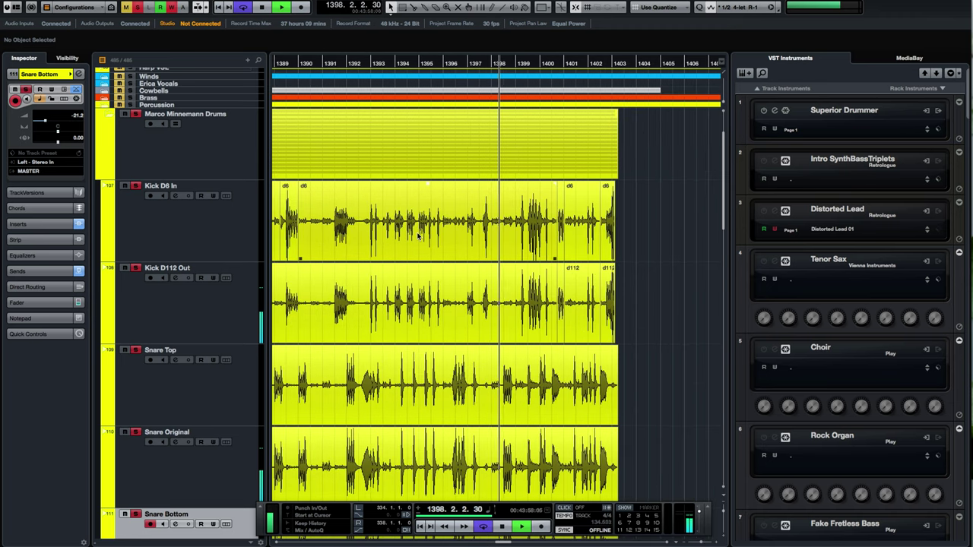
key("g")
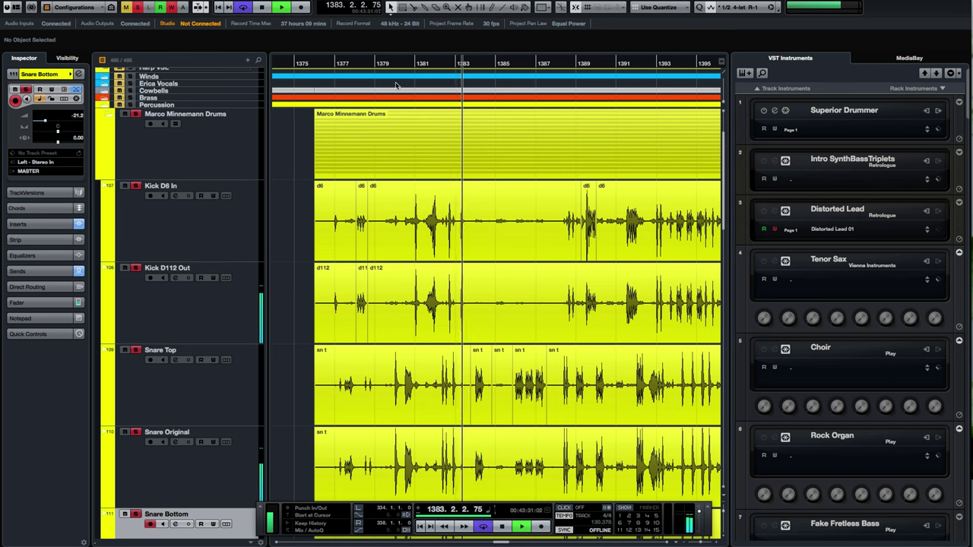
Audition the soloed drums from bar 1380 to bar 1382 while inspecting the kick hits.
left_click(409, 64)
key("h")
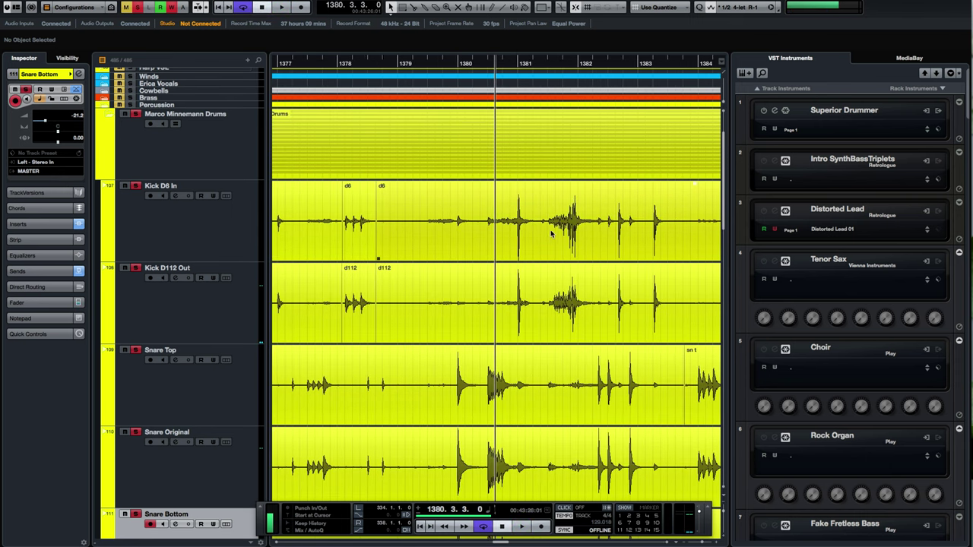
key("space")
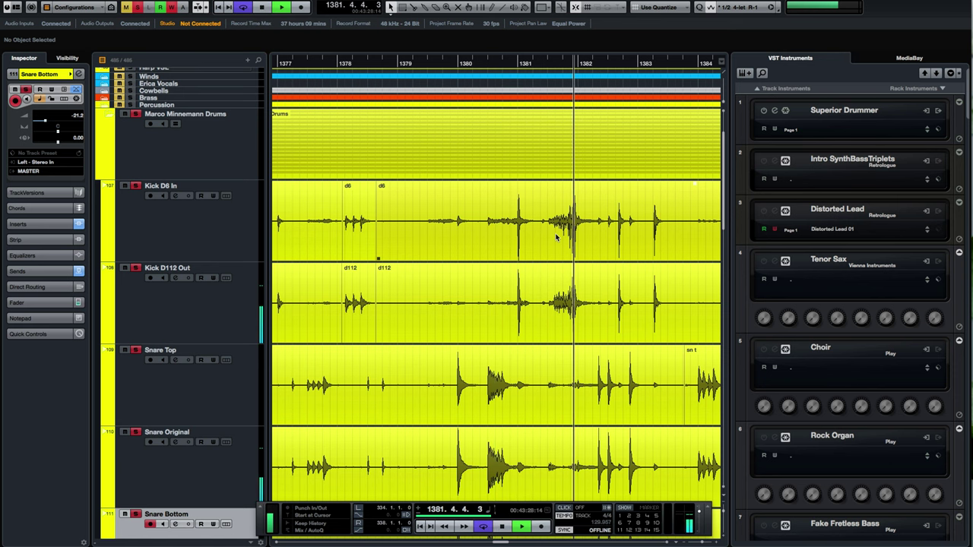
key("space")
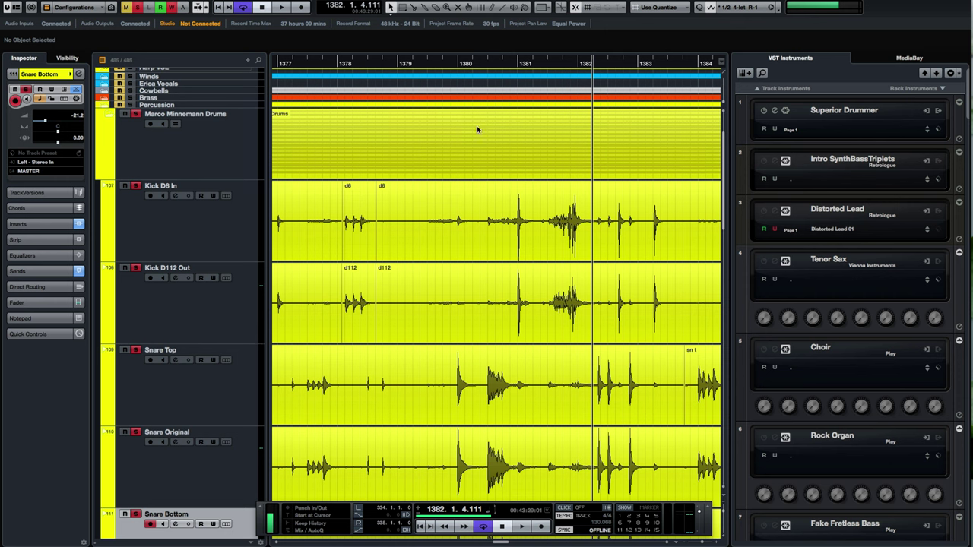
Replay the soloed drums from before bar 1381 and follow the kick and snare edits through to bar 1390.
left_click(482, 71)
key("space")
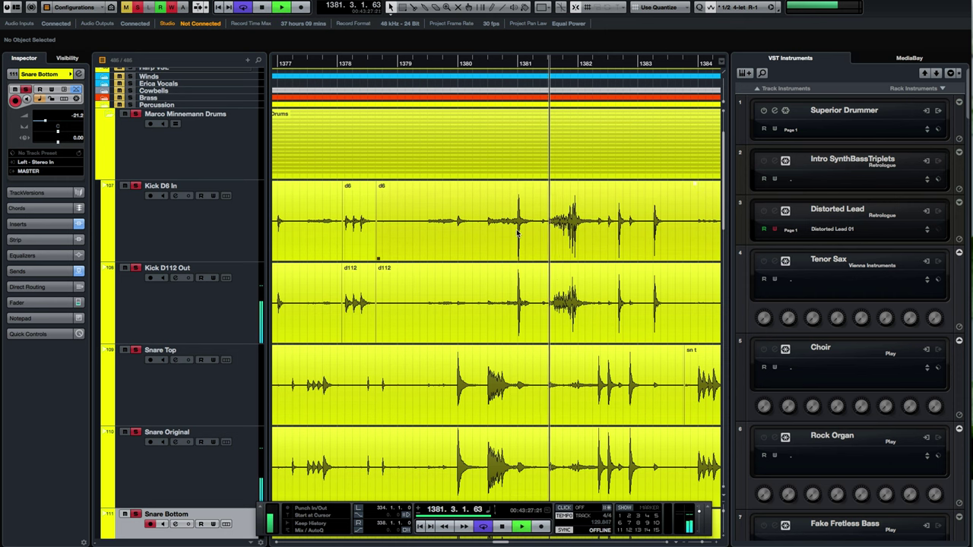
key("g")
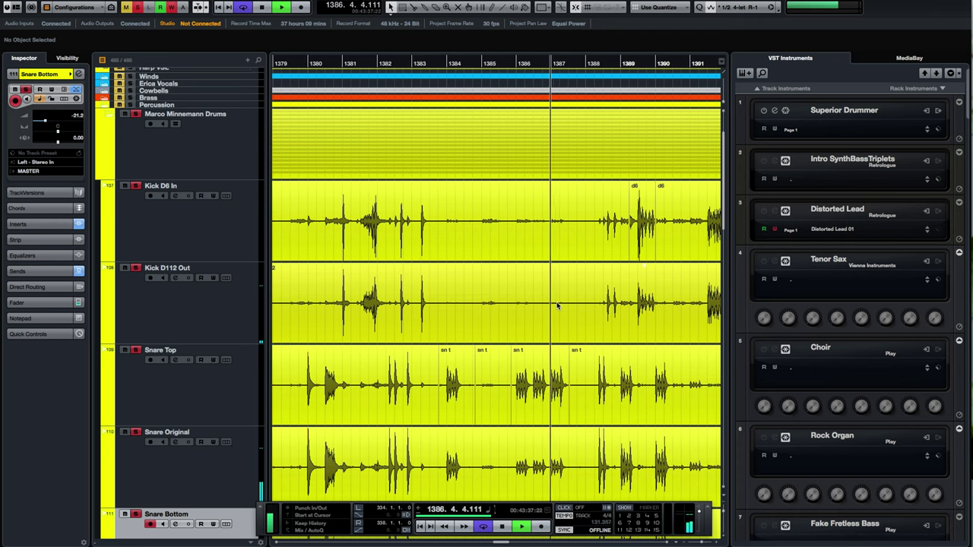
key("h")
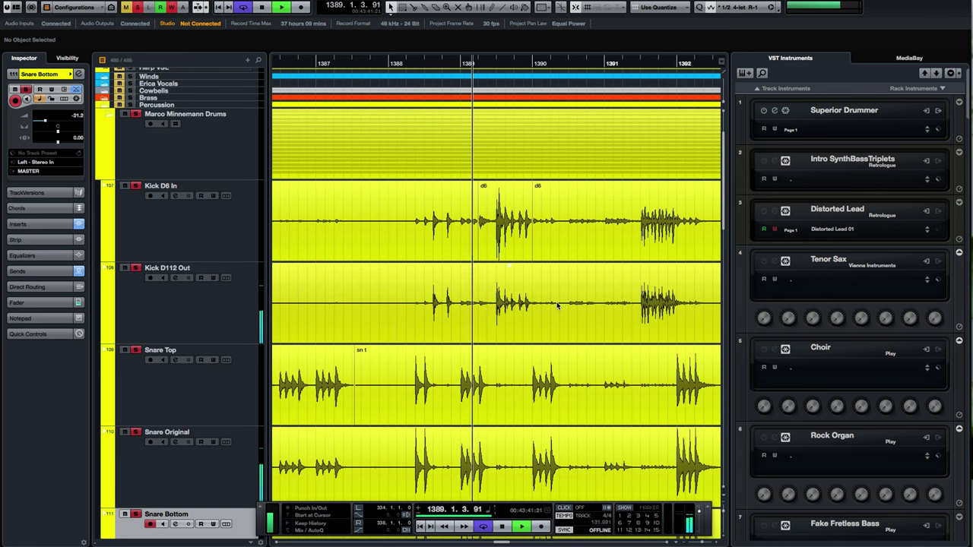
key("space")
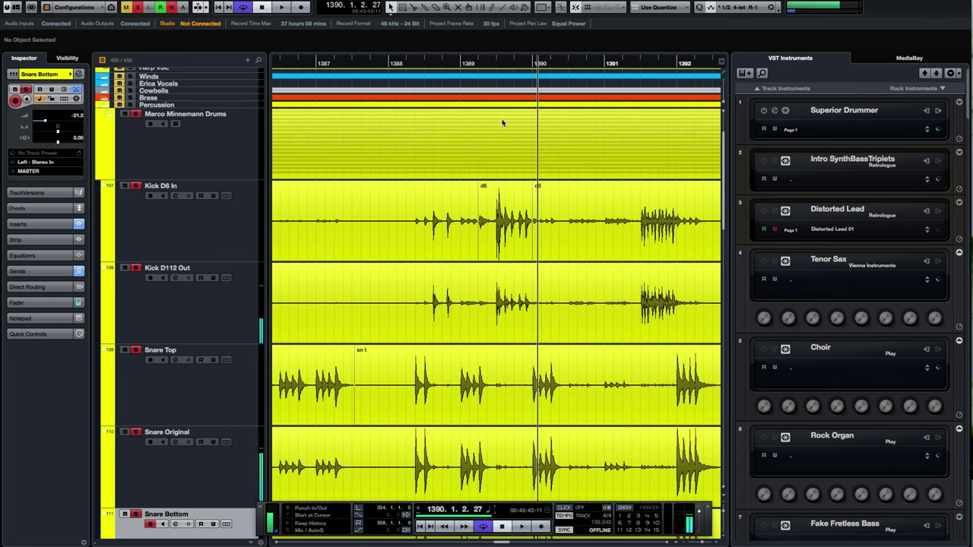
Set the locators around the Kick D6 In event from 1389.2 to 1390.1 and audition that passage.
left_click(476, 66)
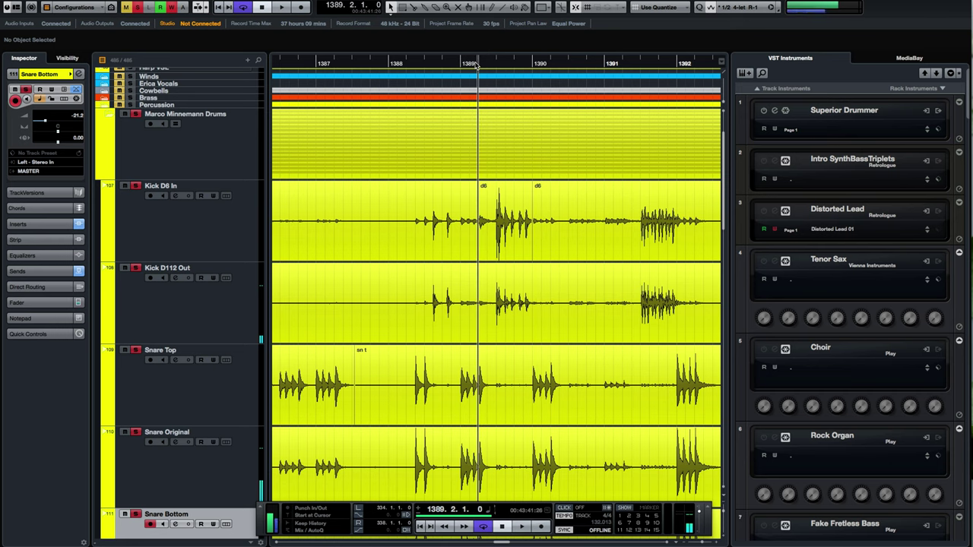
scroll(477, 65, "up", 3)
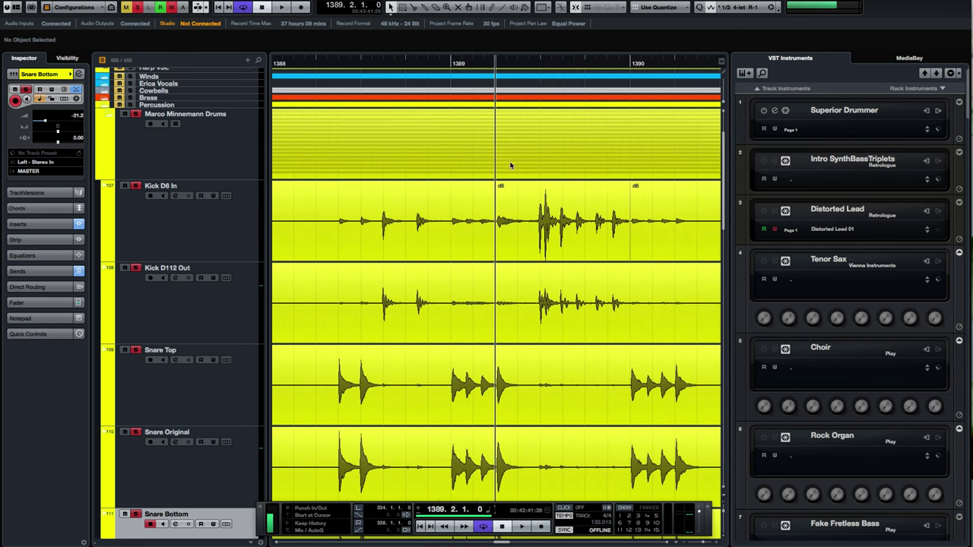
left_click(557, 219)
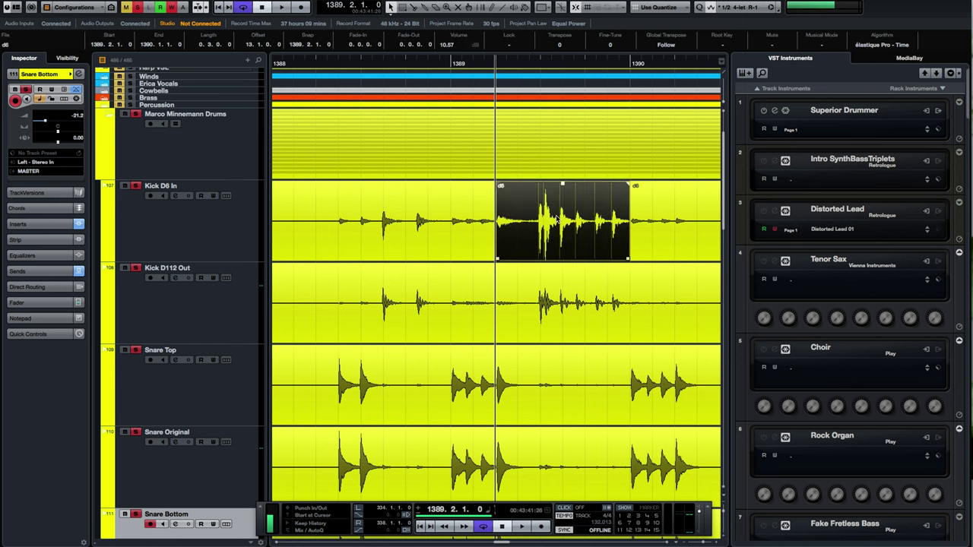
key("p")
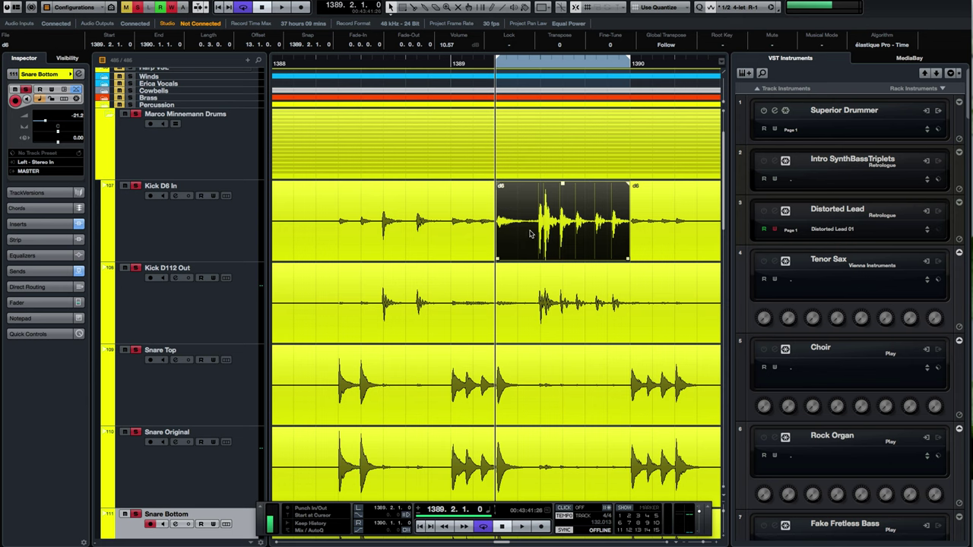
key("space")
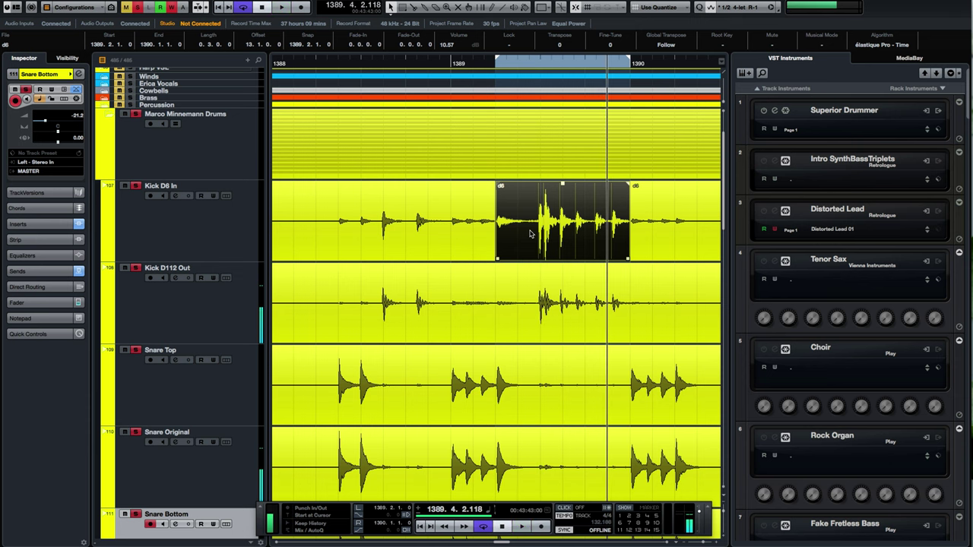
Examine the individual kick hits in the selected Kick D6 In event up close and replay them from 1389.2.
key("h")
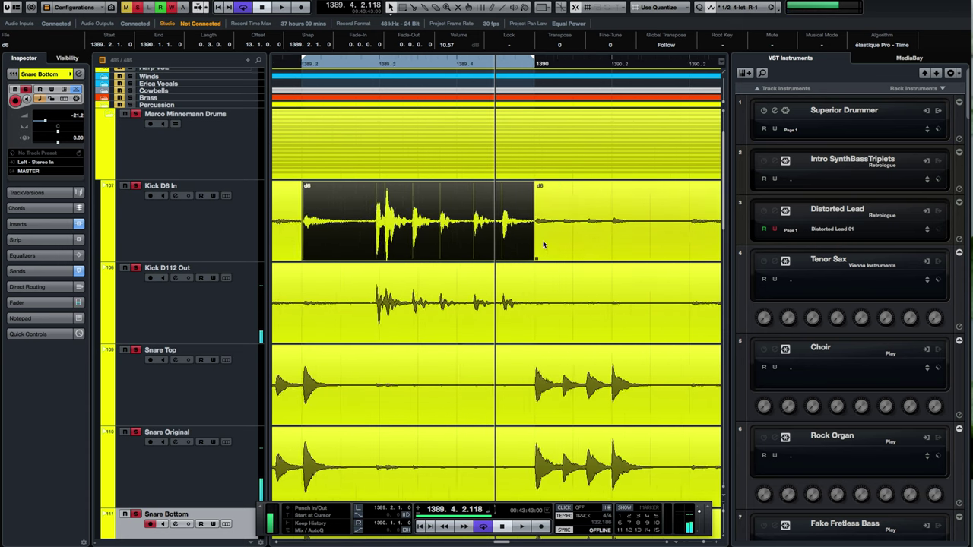
scroll(466, 245, "left", 5)
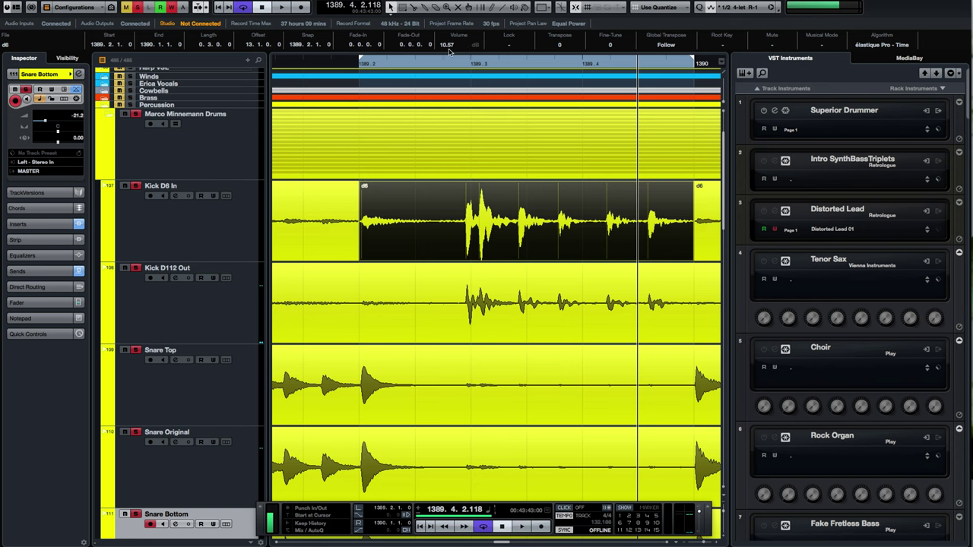
left_click_drag(427, 63, 362, 72)
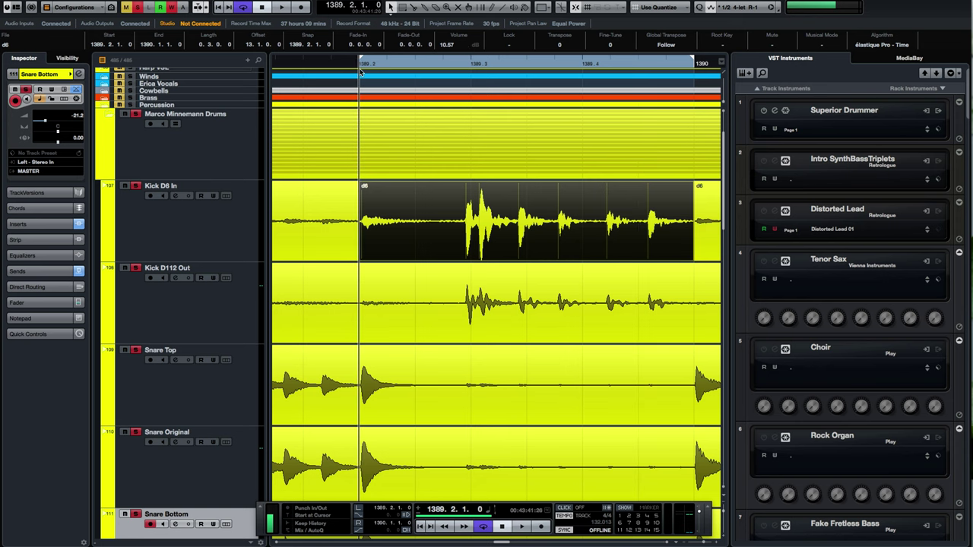
key("space")
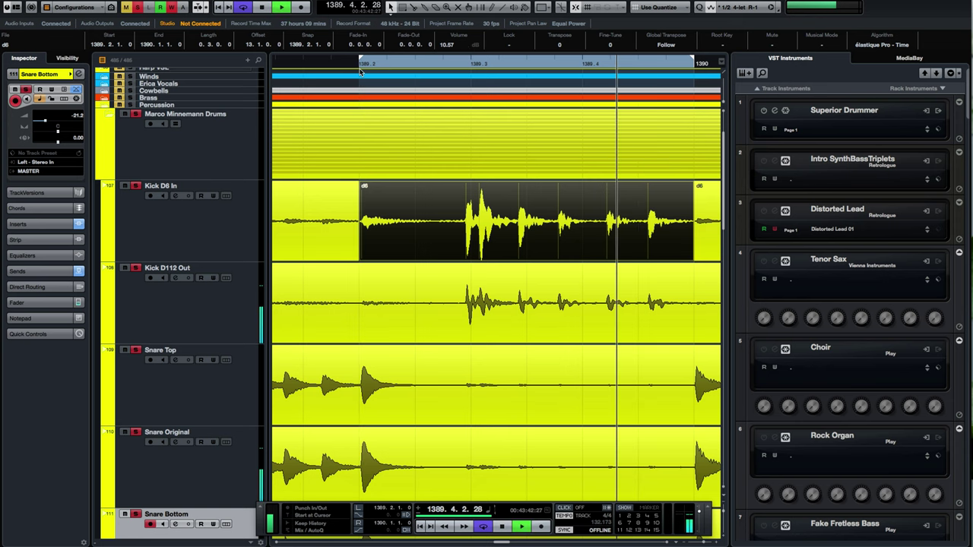
Audition the fast kick roll between bars 1391 and 1392, replaying it from 1391.2.
key("g")
key("g")
key("g")
key("g")
key("g")
key("g")
key("g")
key("g")
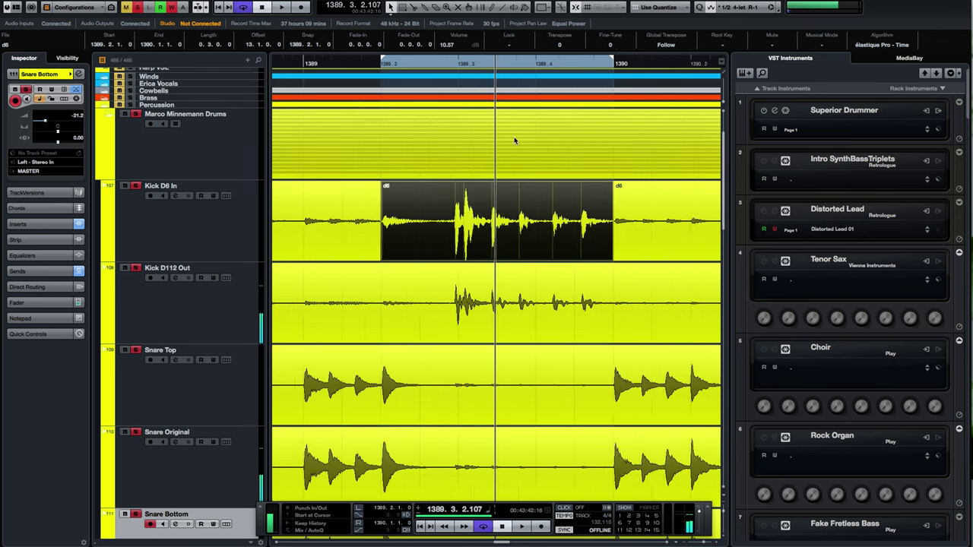
key("g")
key("g")
key("g")
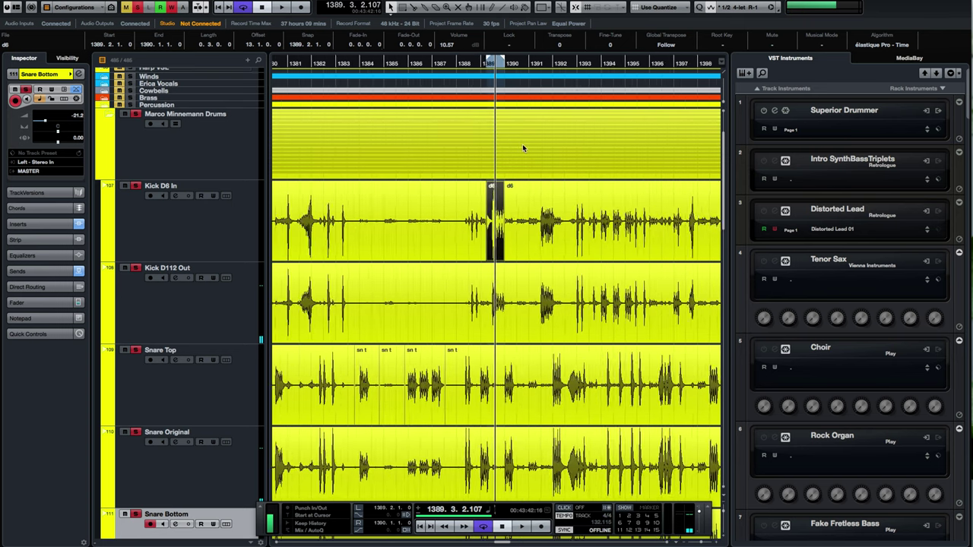
left_click(520, 63)
left_click(527, 64)
key("h")
key("h")
key("h")
key("h")
key("h")
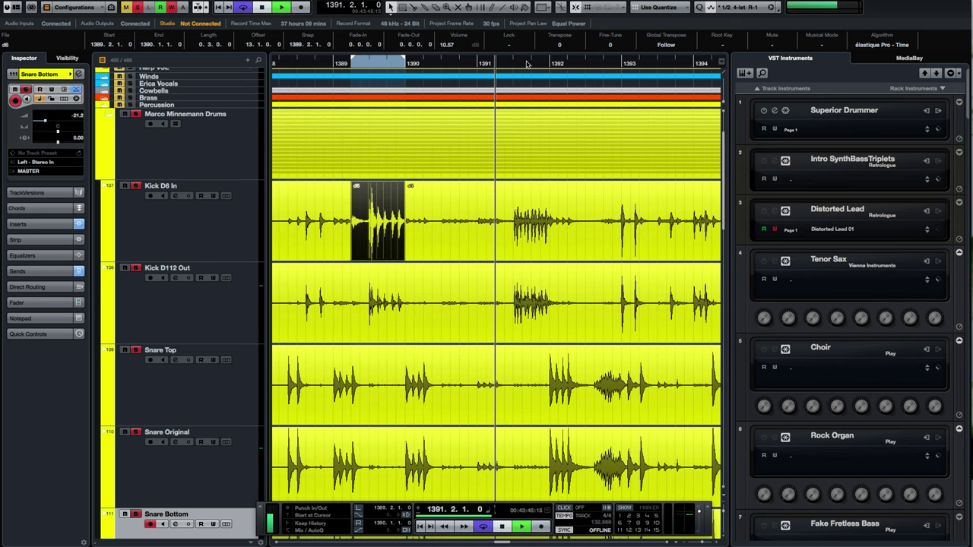
key("space")
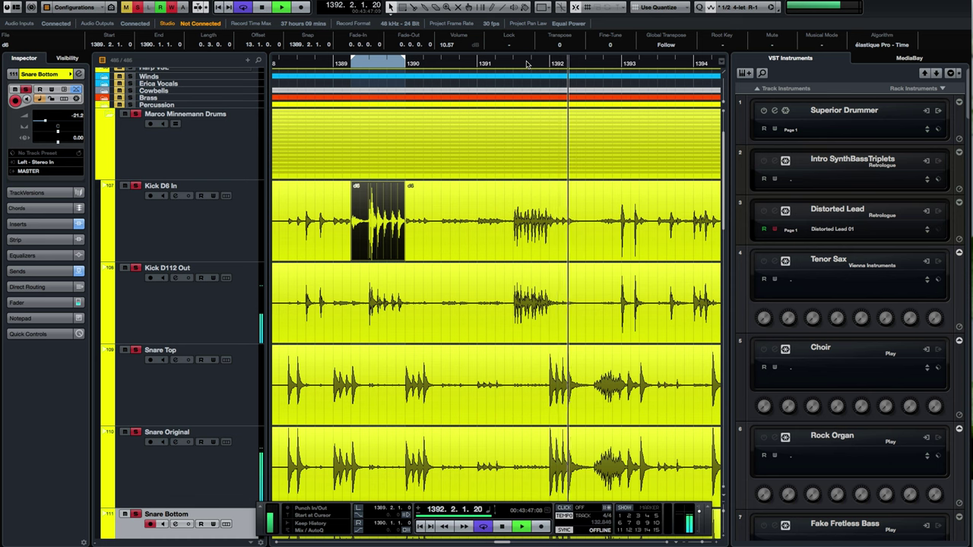
key("space")
left_click(504, 64)
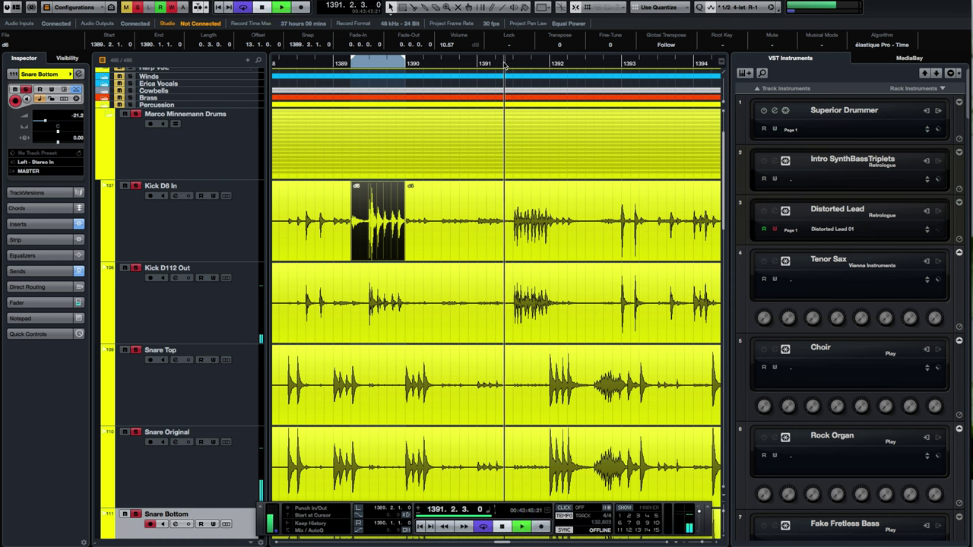
Play the soloed drums on from bar 1391 through to the end of the section at bar 1403.
key("space")
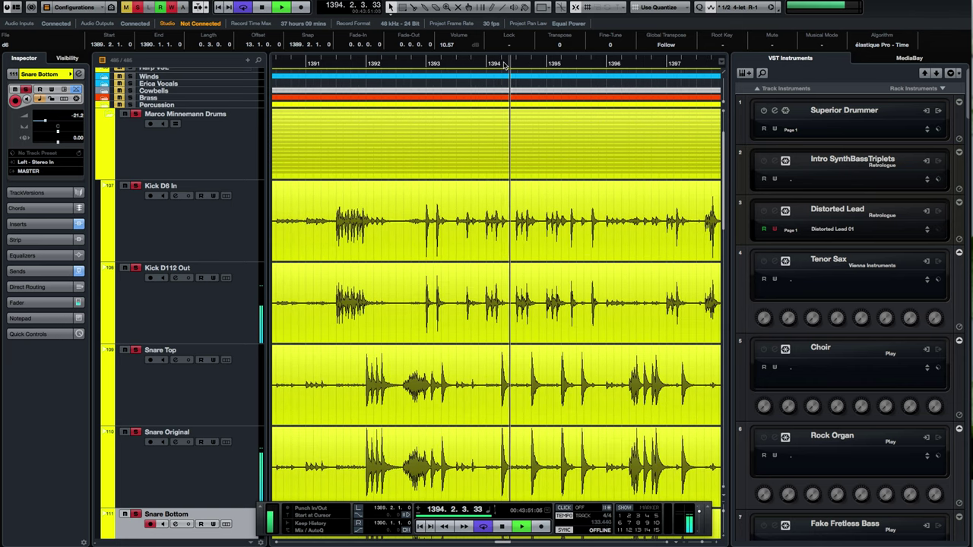
key("g")
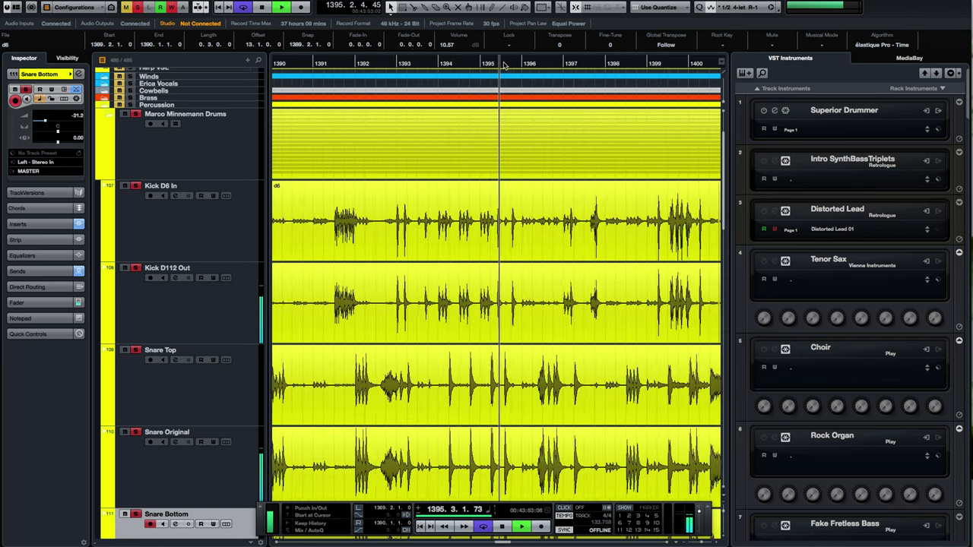
key("h")
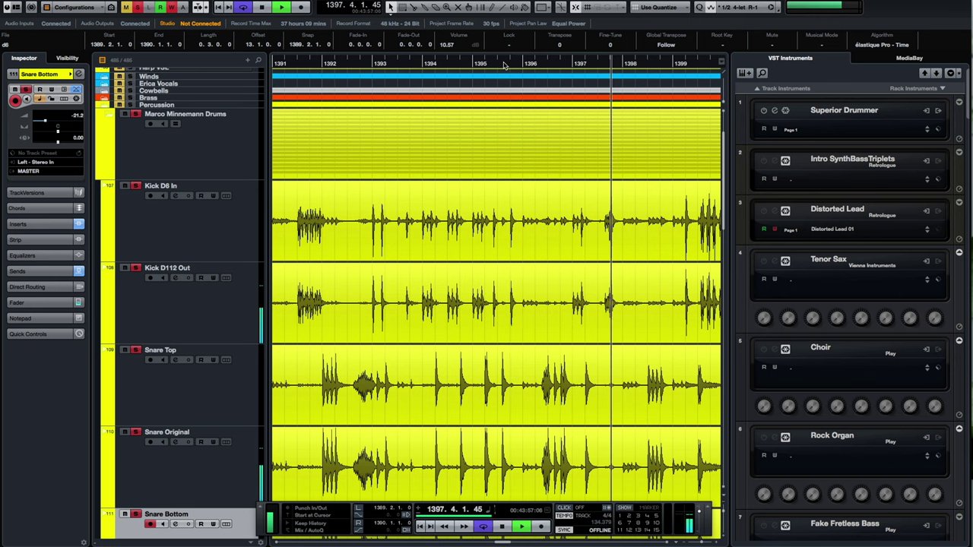
key("g")
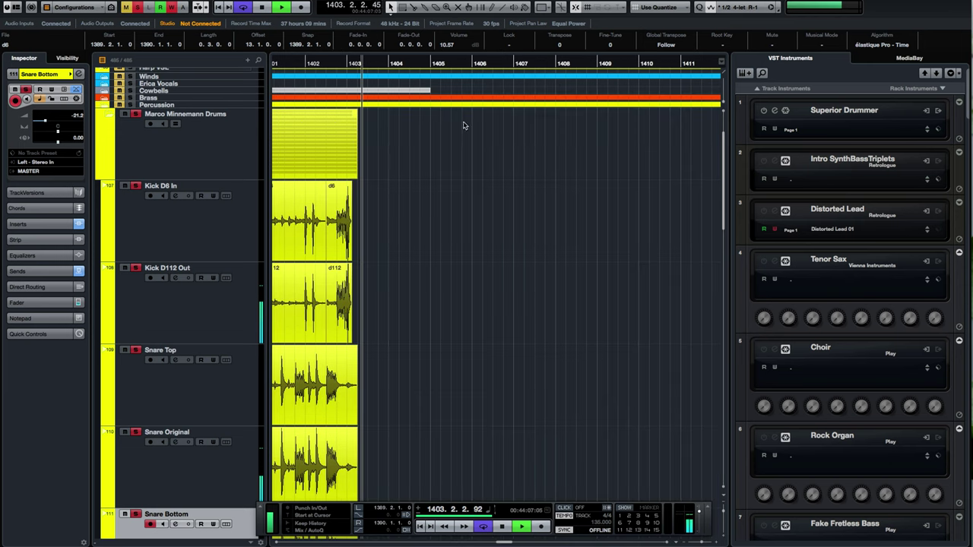
Replay the closing kick and snare fill leading into bar 1403 and view its waveforms up close.
key("h")
key("h")
key("h")
key("h")
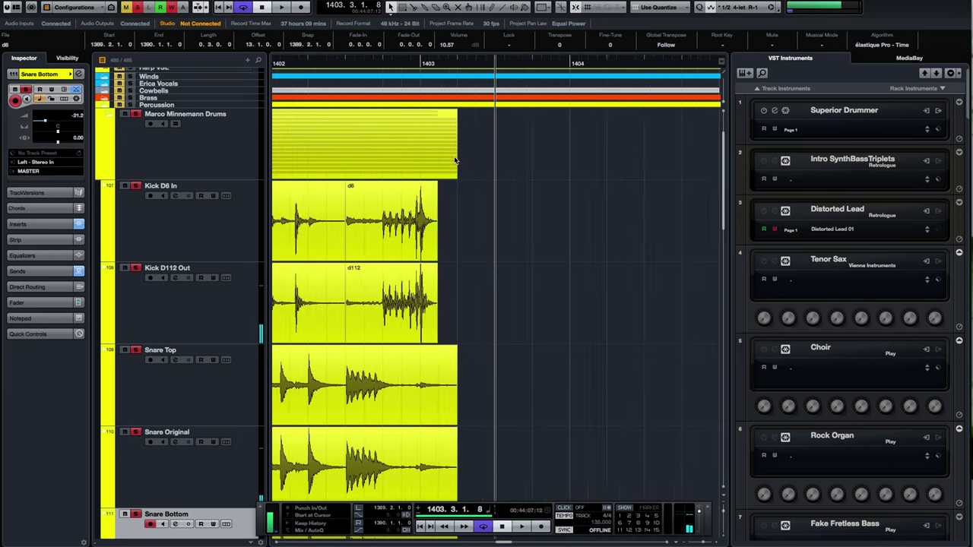
left_click(362, 64)
key("space")
key("space")
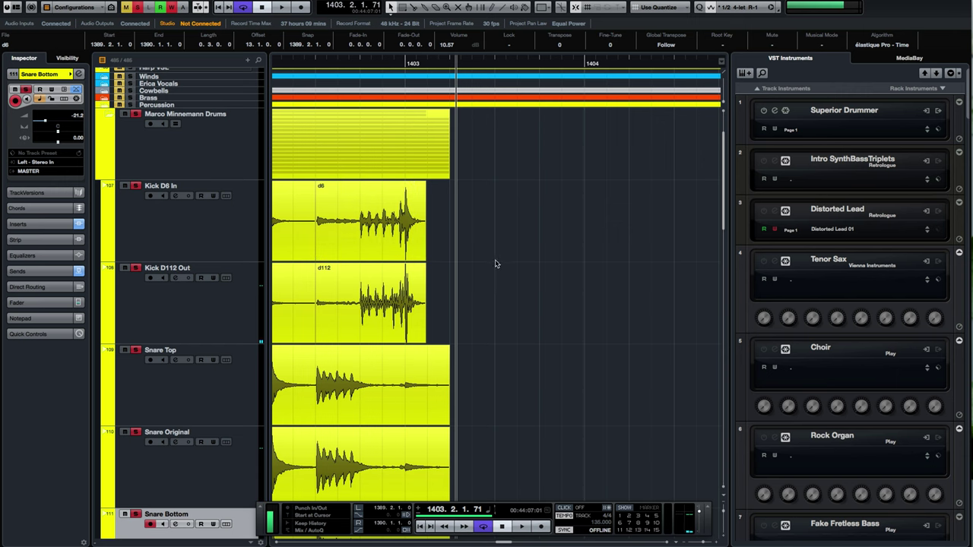
Examine how the drum events end just after bar 1403 on the tracks from Snare Top down to OH R.
key("h")
scroll(552, 262, "down", 10)
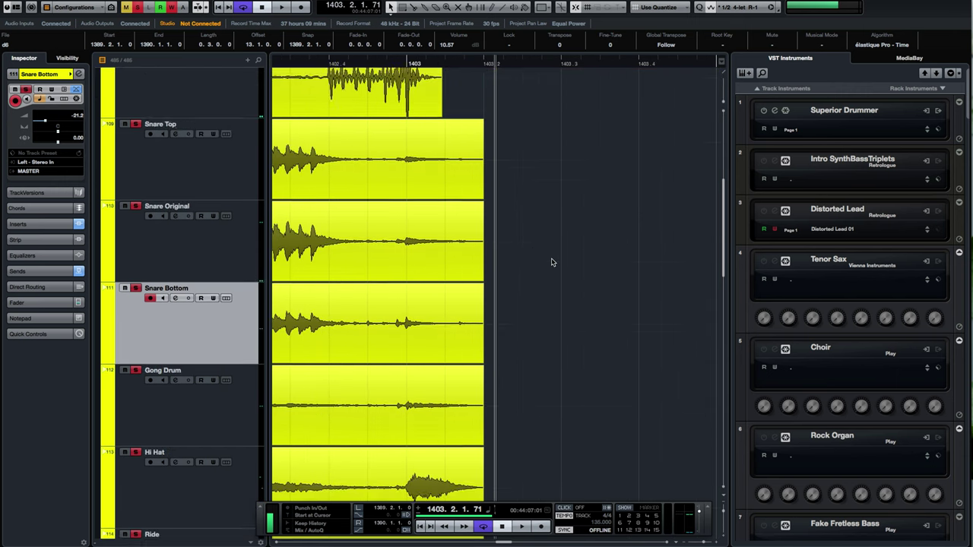
scroll(552, 263, "down", 5)
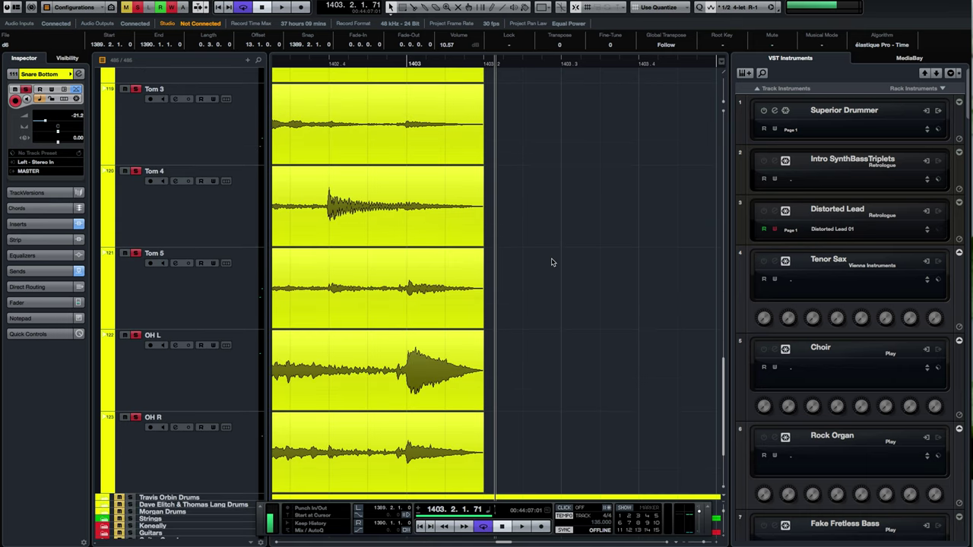
scroll(552, 262, "up", 7)
scroll(552, 262, "up", 8)
Locate the muted Marco Minnemann drum sections beyond bar 1700 and place the playhead at bar 1728.
key("g")
key("g")
key("g")
key("g")
key("g")
key("g")
key("g")
key("g")
key("g")
key("g")
key("g")
key("g")
key("g")
key("g")
key("g")
left_click(614, 65)
key("h")
key("h")
key("h")
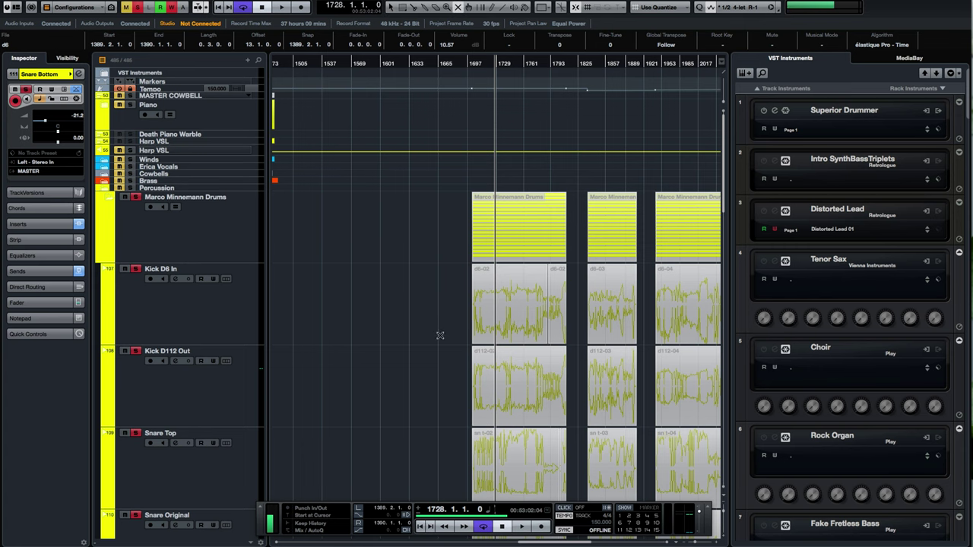
key("g")
key("g")
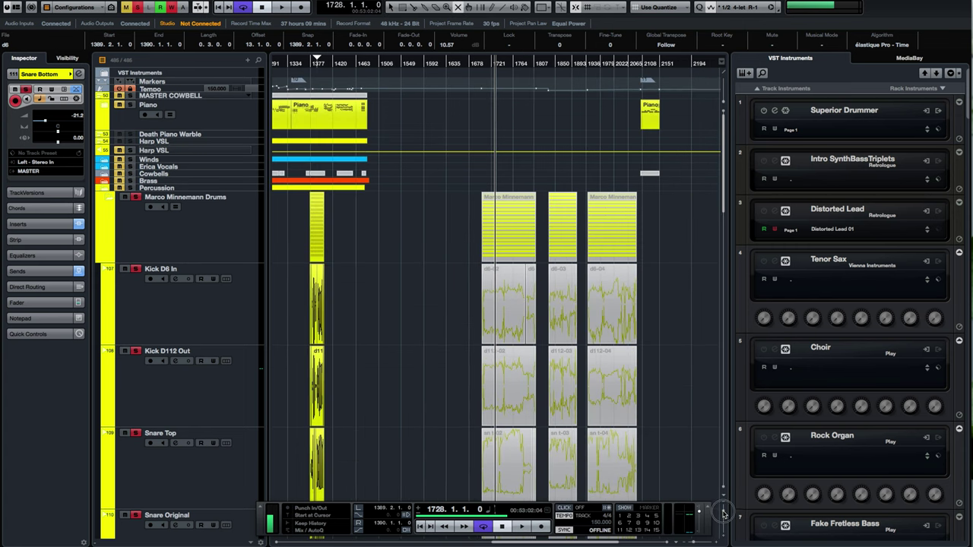
Reduce the track heights and unmute the events of all three later drum sections, from Kick D6 In down to OH R.
left_click_drag(724, 514, 724, 511)
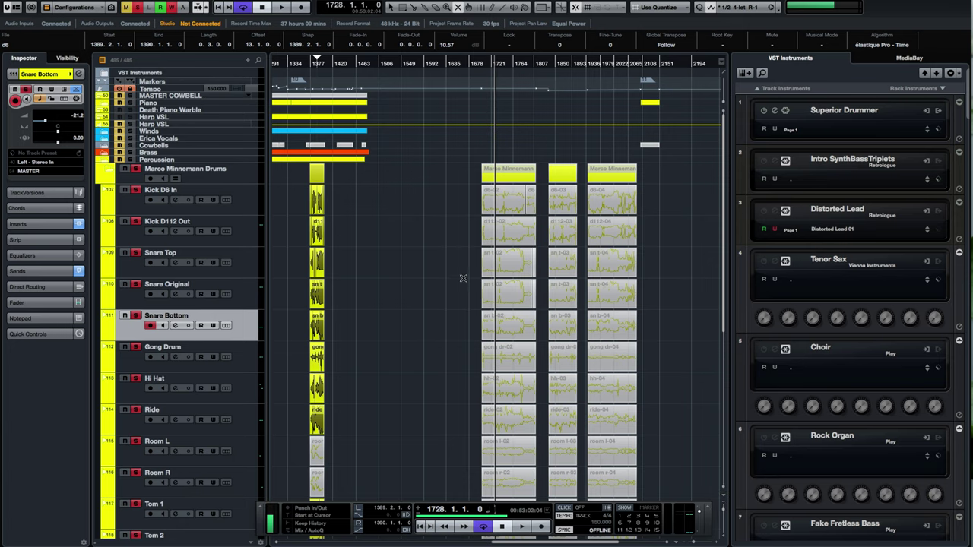
scroll(463, 278, "down", 6)
scroll(462, 278, "up", 5)
left_click_drag(459, 145, 648, 537)
scroll(663, 337, "down", 5)
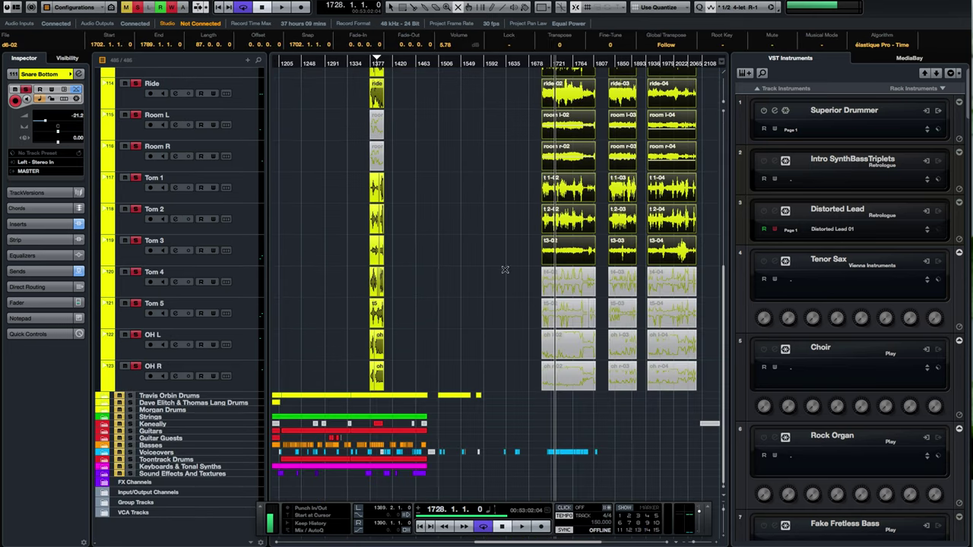
left_click_drag(508, 275, 677, 371)
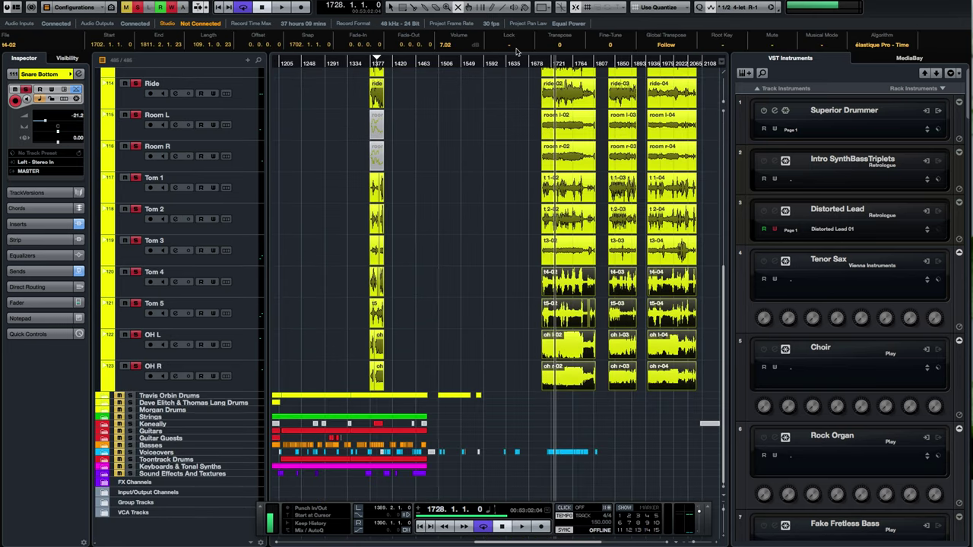
Audition the first unmuted drum section from bar 1728, following it to about bar 1748.
key("h")
key("h")
key("h")
key("h")
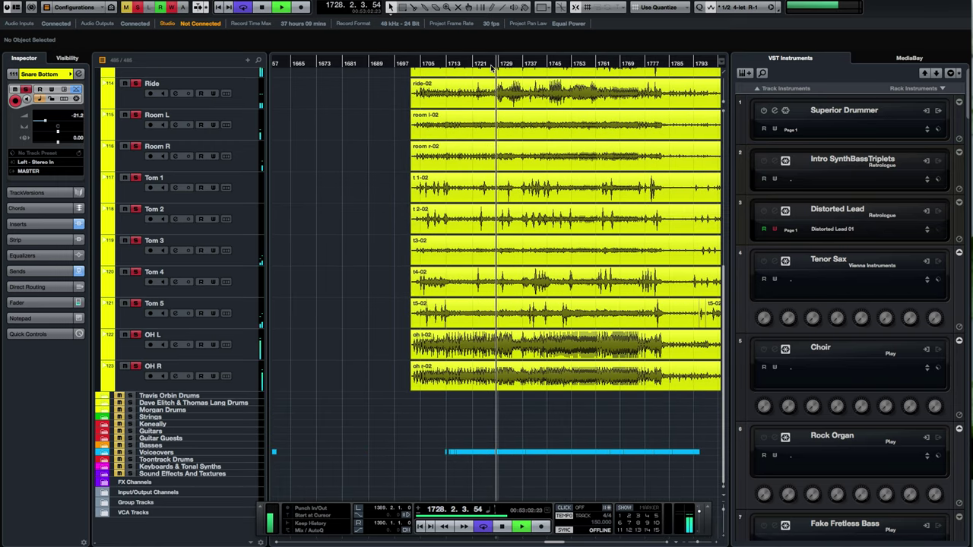
key("g")
key("g")
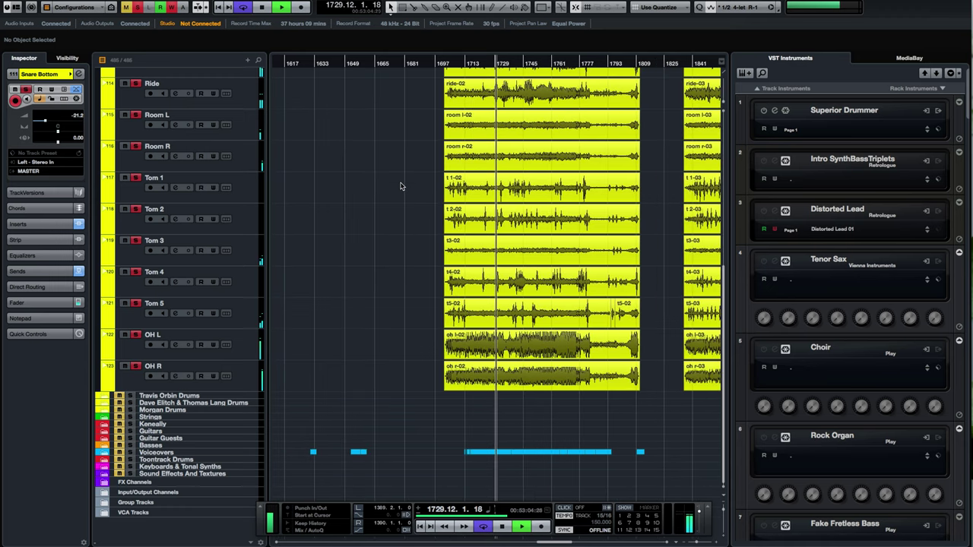
scroll(391, 182, "right", 1)
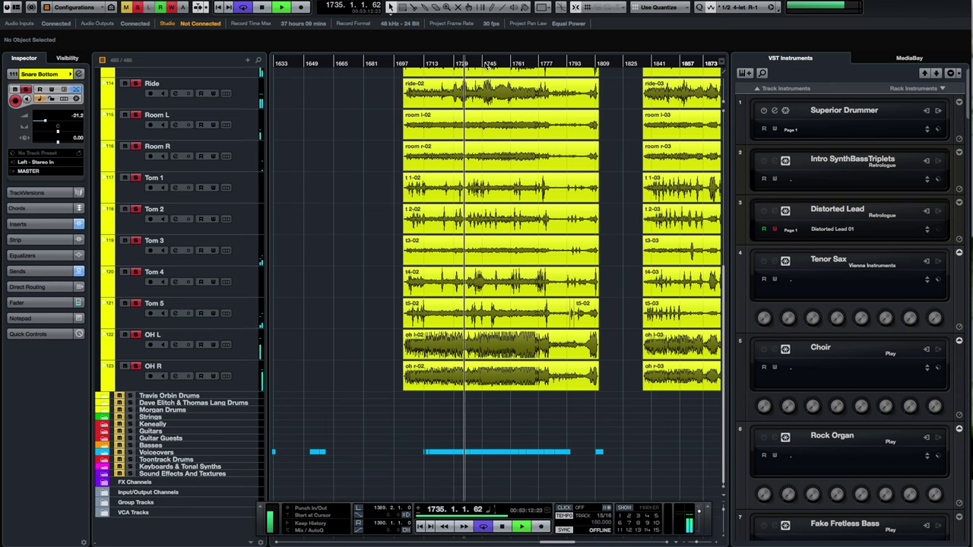
key("g")
key("g")
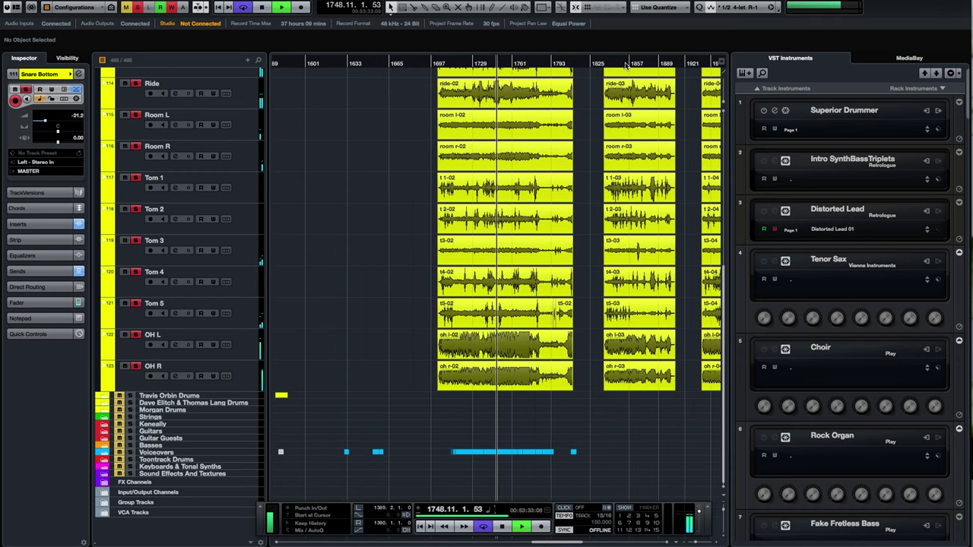
Audition the second unmuted drum section from bar 1853 and stop playback at bar 1859.
left_click(626, 65)
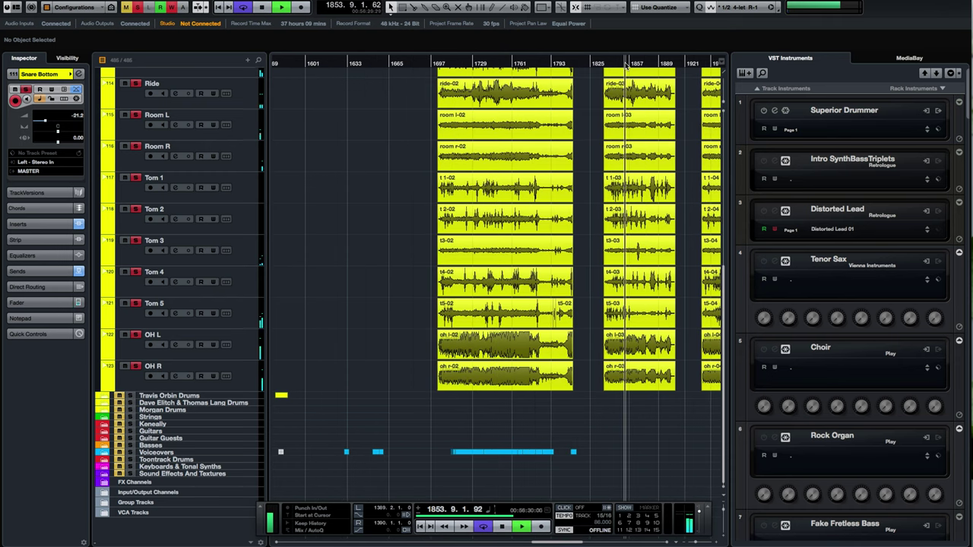
key("h")
key("h")
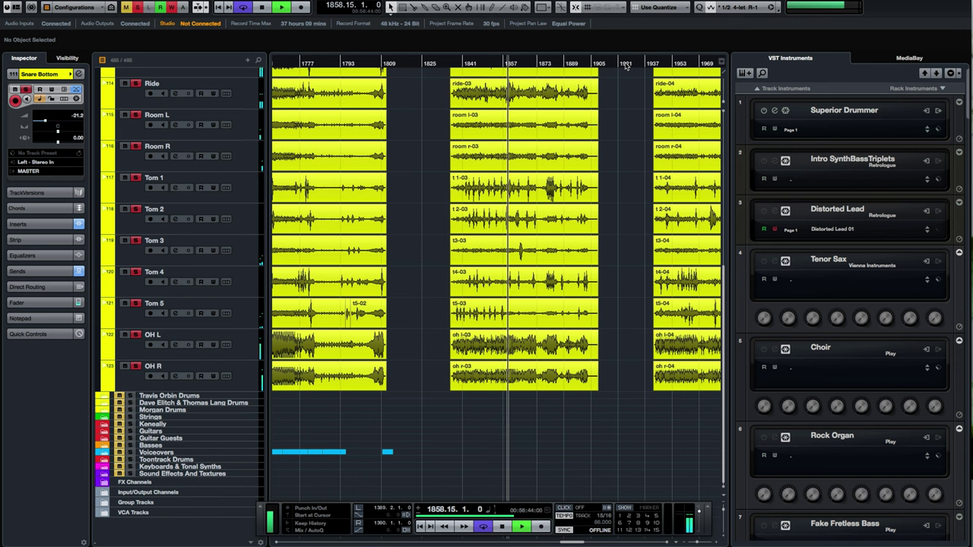
key("h")
key("h")
key("h")
key("h")
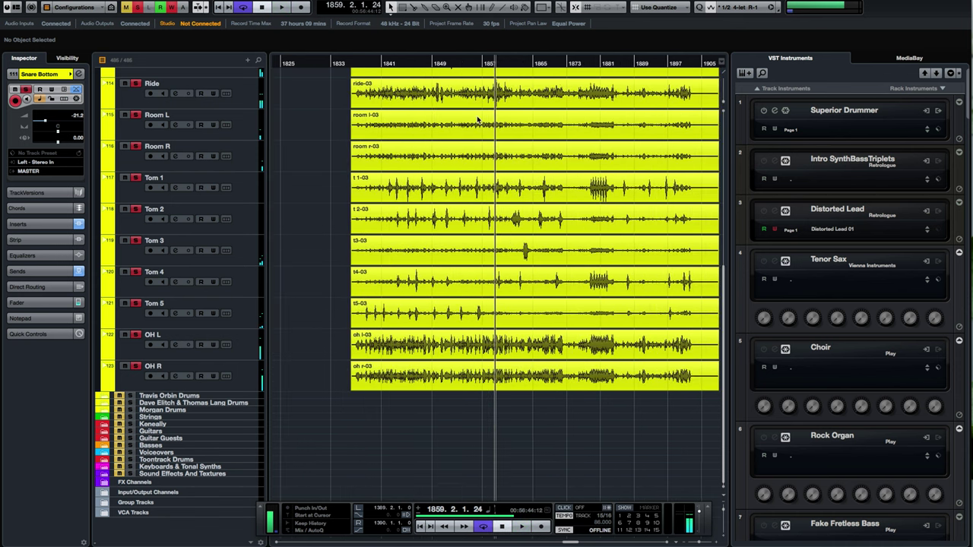
Examine the kick and snare hits between bars 1857 and 1859 up close and replay that passage.
scroll(461, 144, "up", 5)
key("h")
key("h")
key("h")
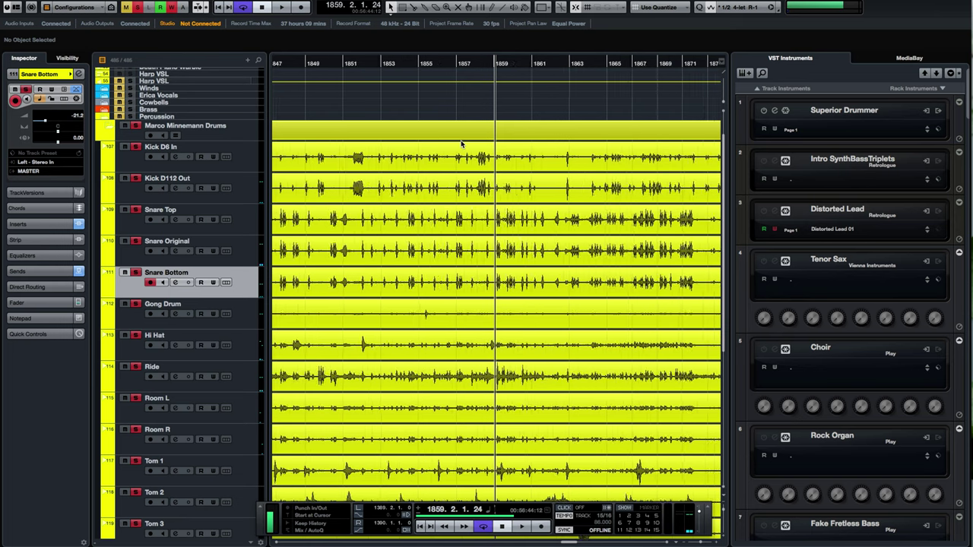
key("h")
left_click(393, 62)
key("space")
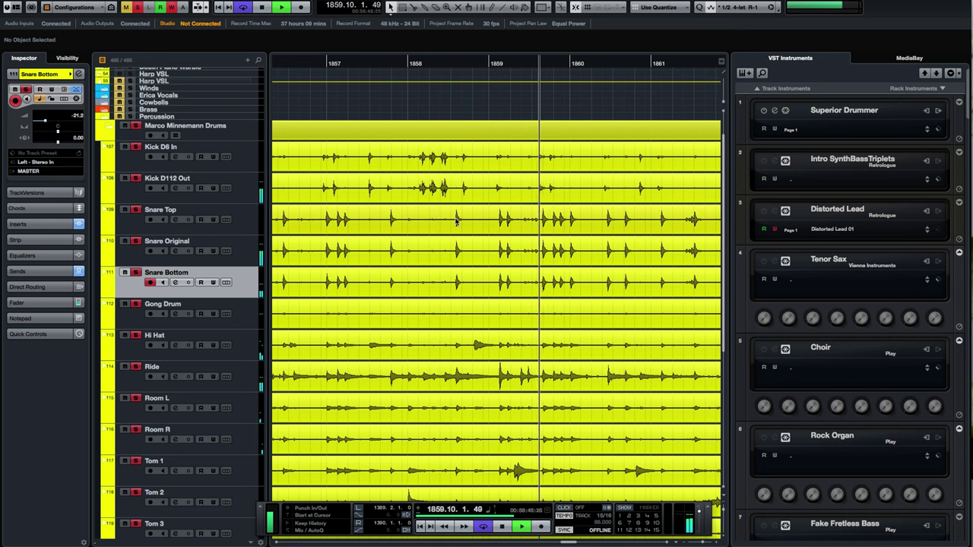
Audition the early part of the third unmuted drum section, stopping playback at bar 1962.
scroll(457, 220, "down", 12)
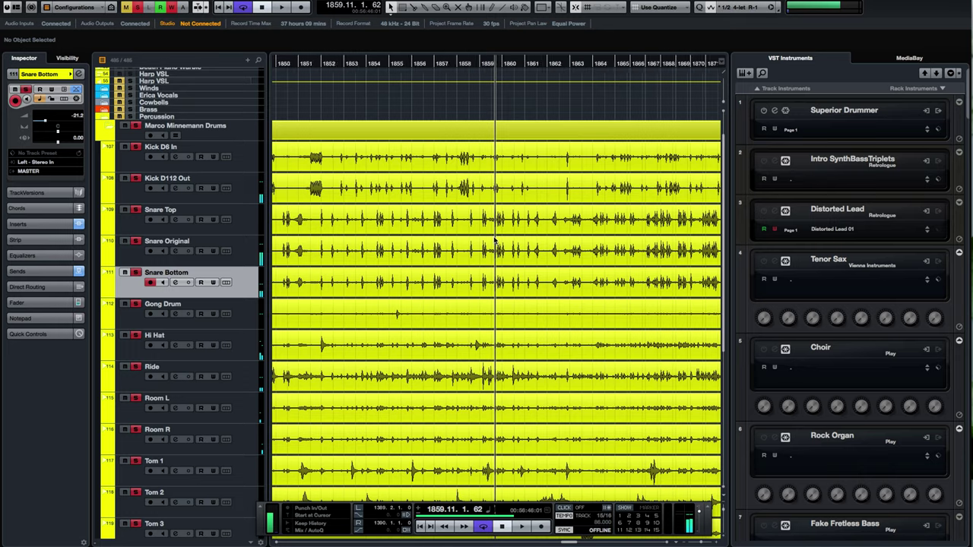
key("g")
key("g")
key("g")
key("g")
key("g")
key("g")
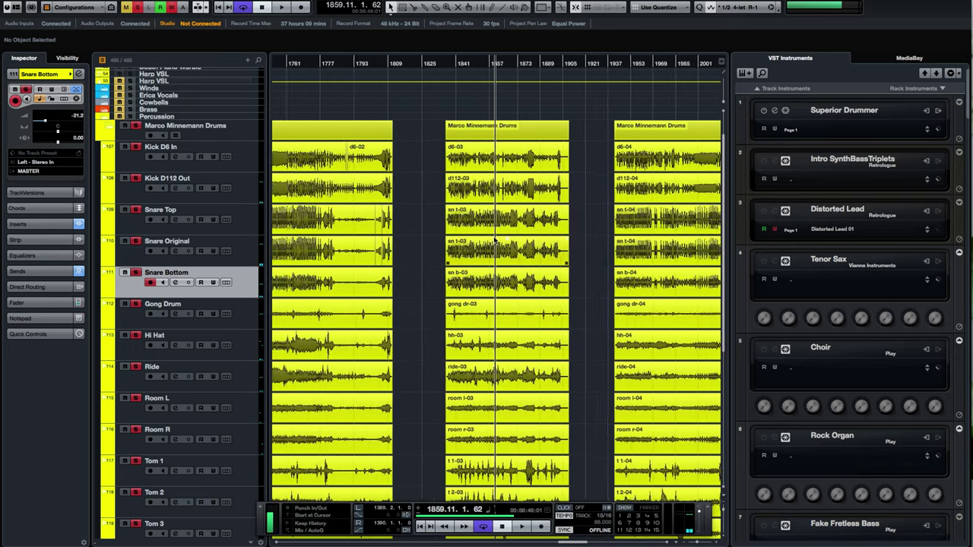
left_click_drag(613, 65, 420, 175)
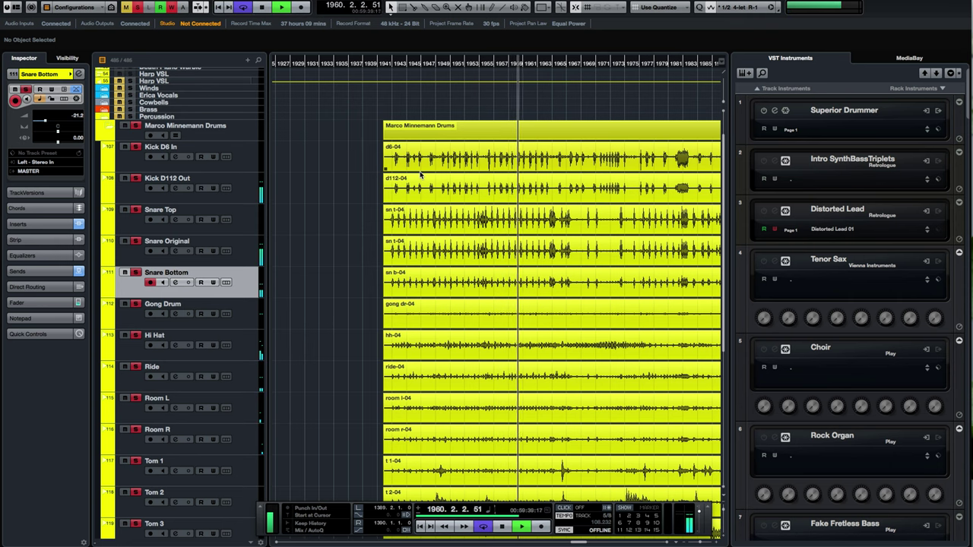
left_click_drag(421, 176, 589, 111)
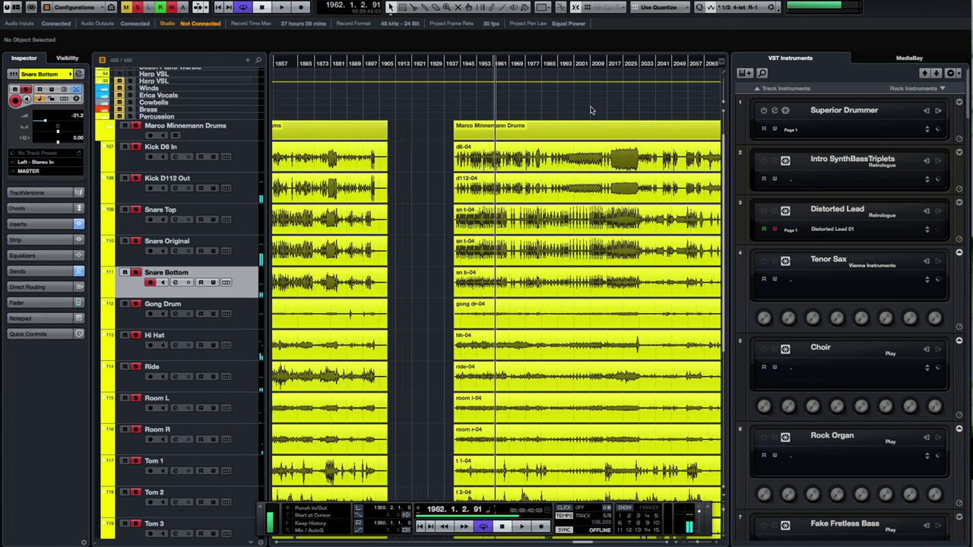
Place the playhead at bar 2016, just before the dense kick passage in the third drum section.
key("g")
key("h")
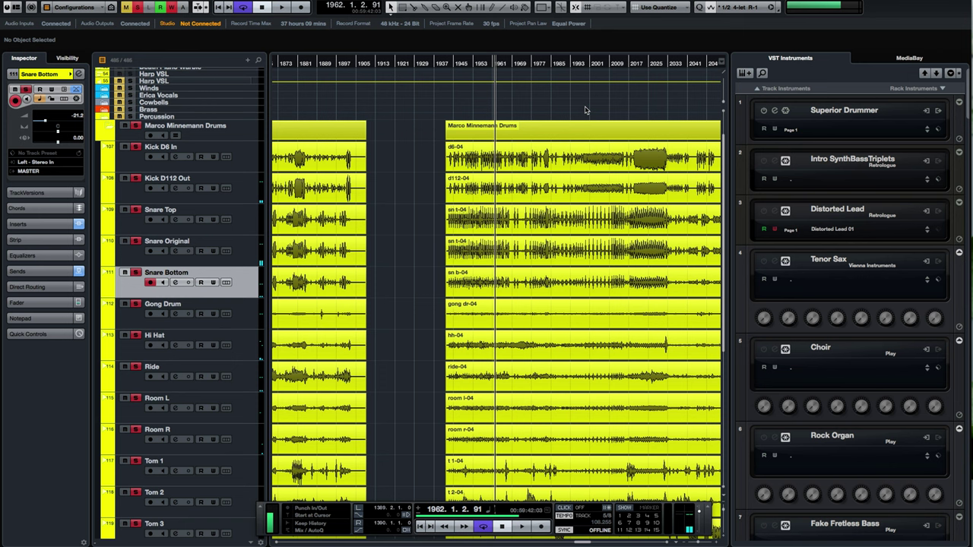
left_click(630, 63)
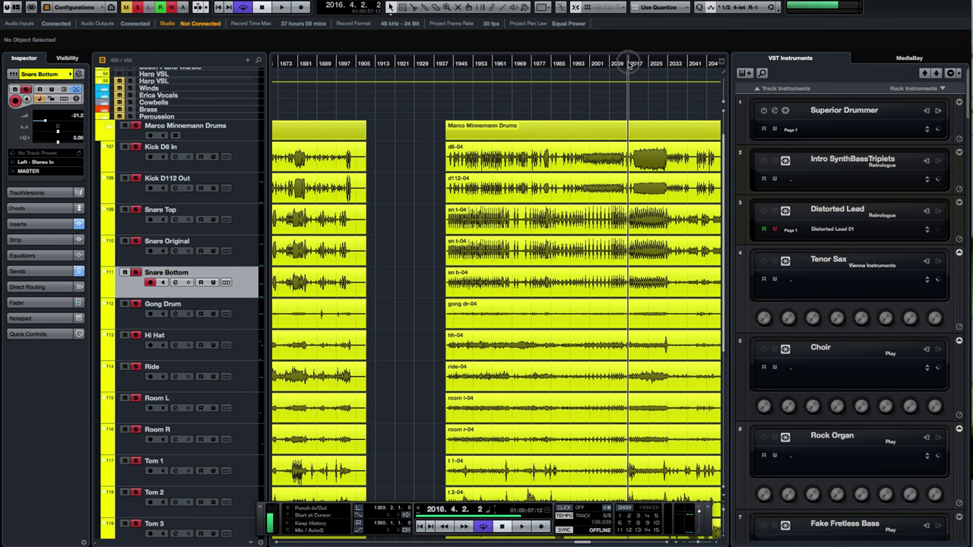
scroll(580, 100, "right", 3)
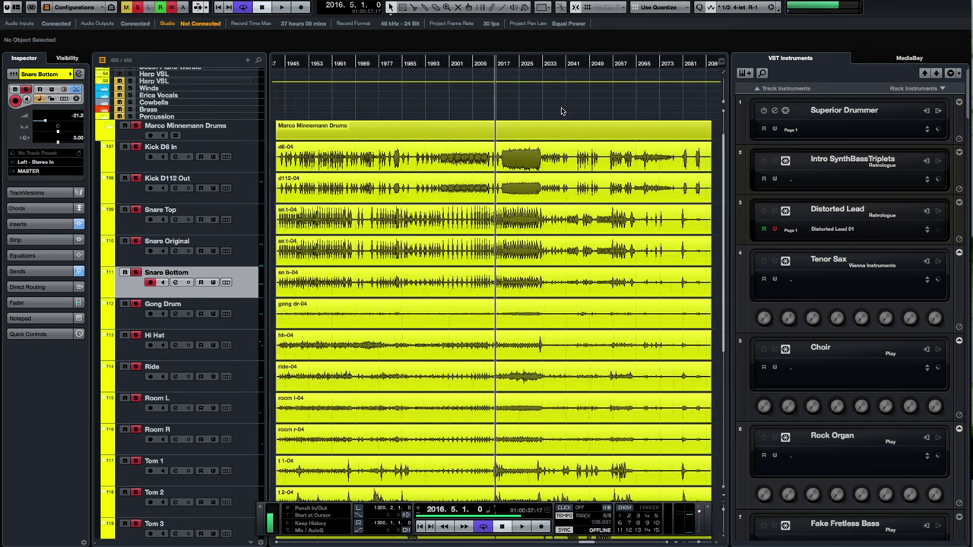
key("g")
key("g")
scroll(475, 110, "left", 3)
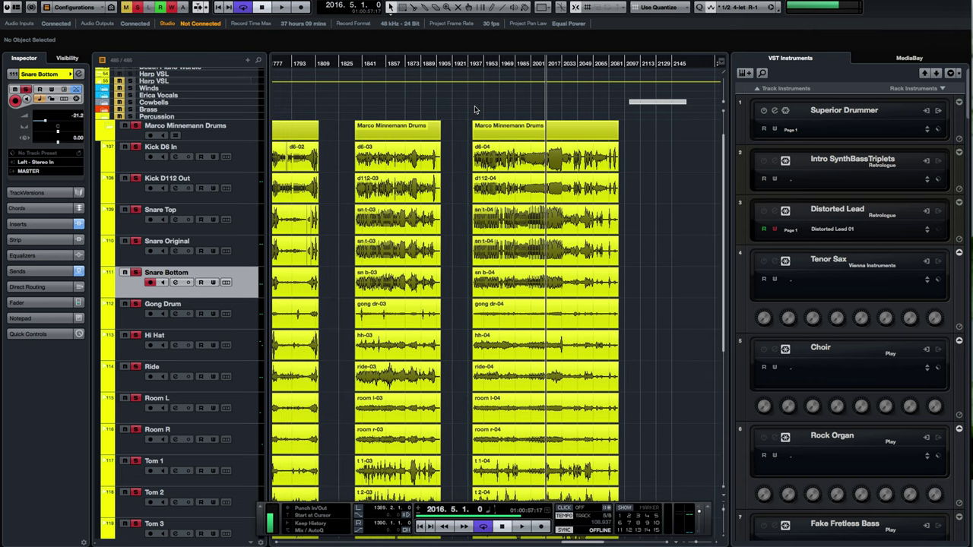
Compare the dense kick passage with the rest of the third drum section and play it from bar 2016.
key("h")
key("h")
key("h")
key("h")
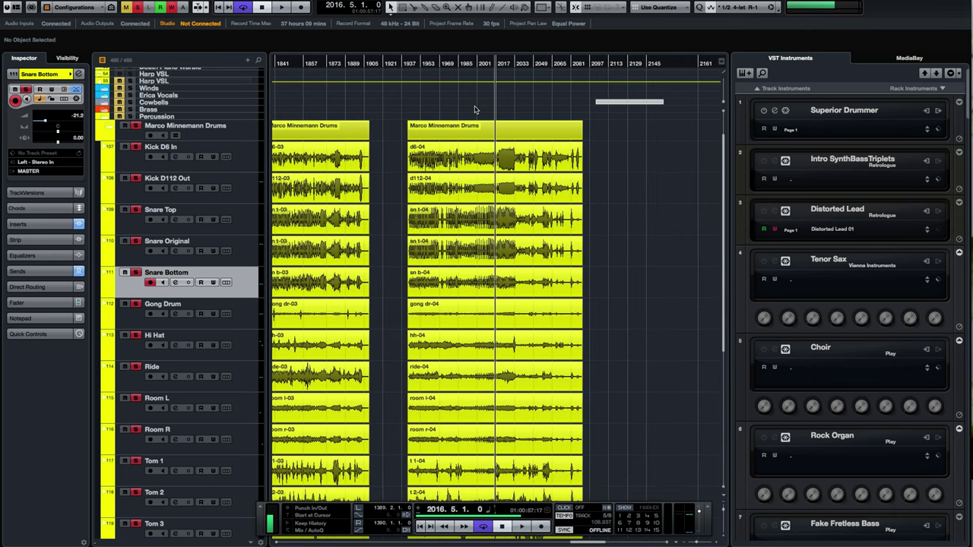
key("h")
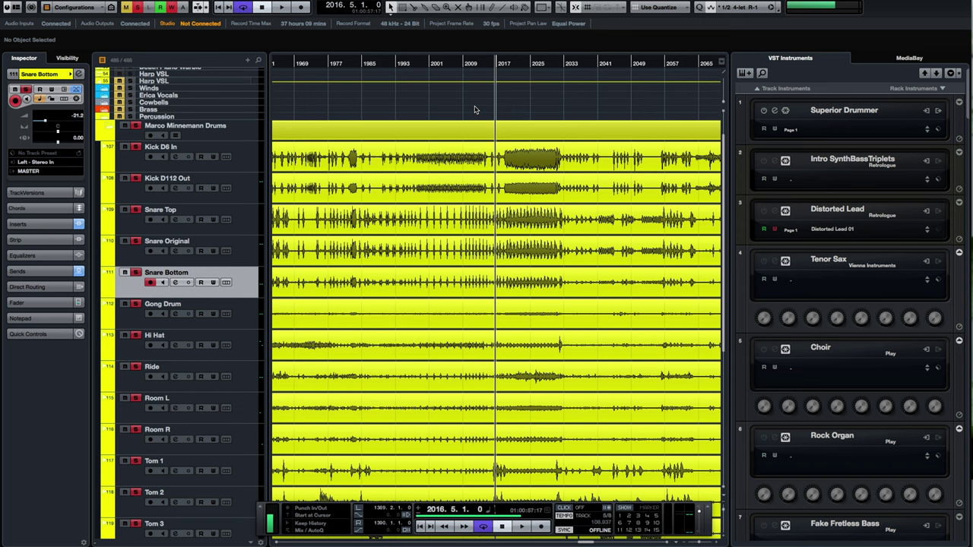
key("g")
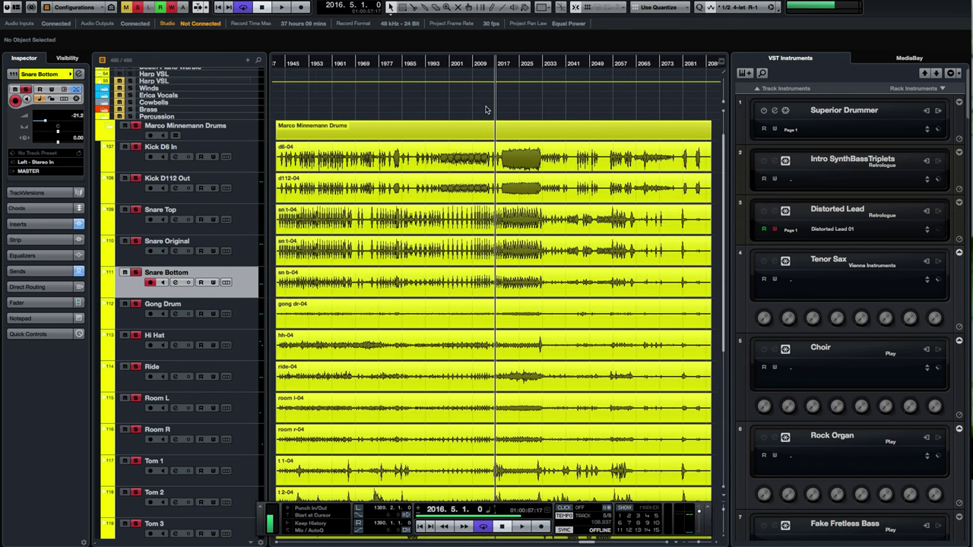
key("g")
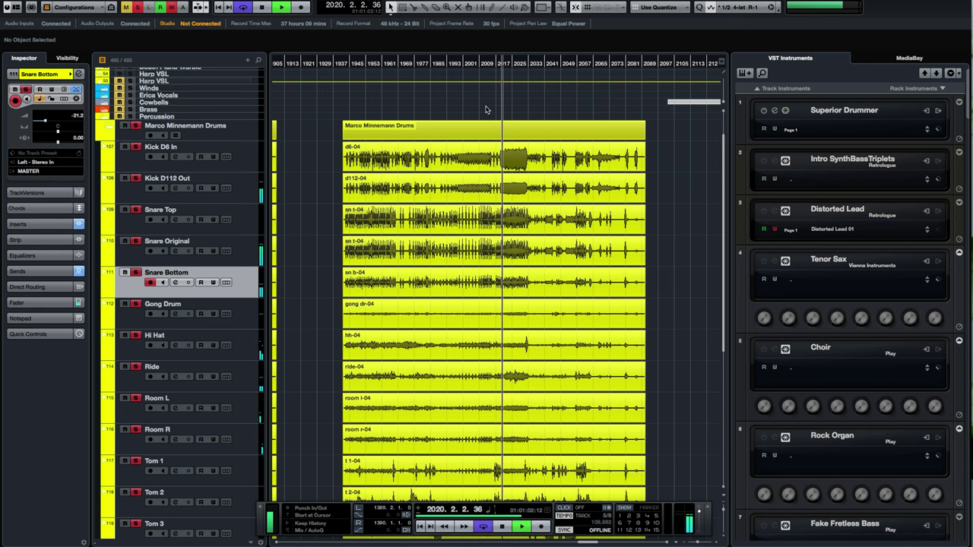
Follow the continuous kick pattern from bar 2019 to bar 2023 up close during playback.
key("h")
key("h")
key("h")
key("h")
key("h")
key("h")
key("h")
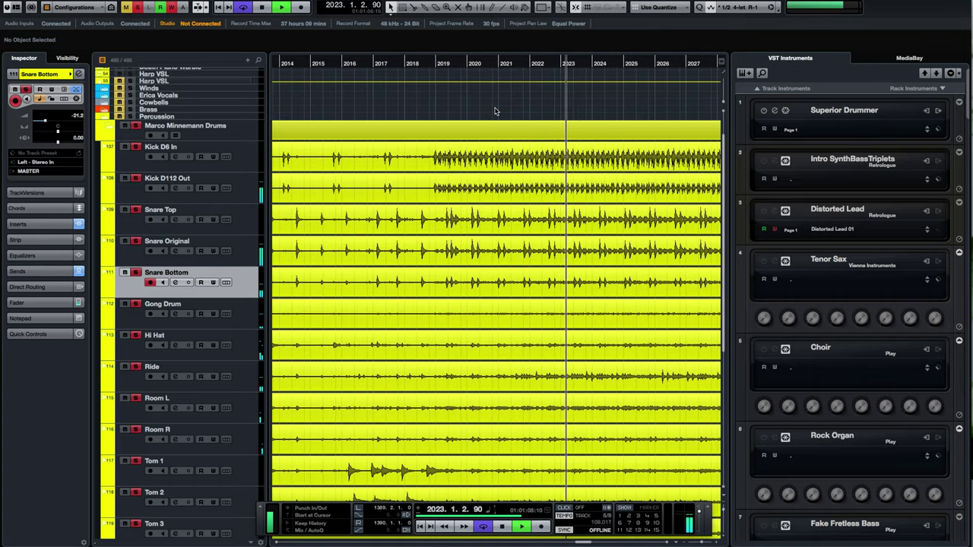
Play the dense kick passage out to bar 2034 and compare the three Marco Minnemann drum sections side by side.
key("h")
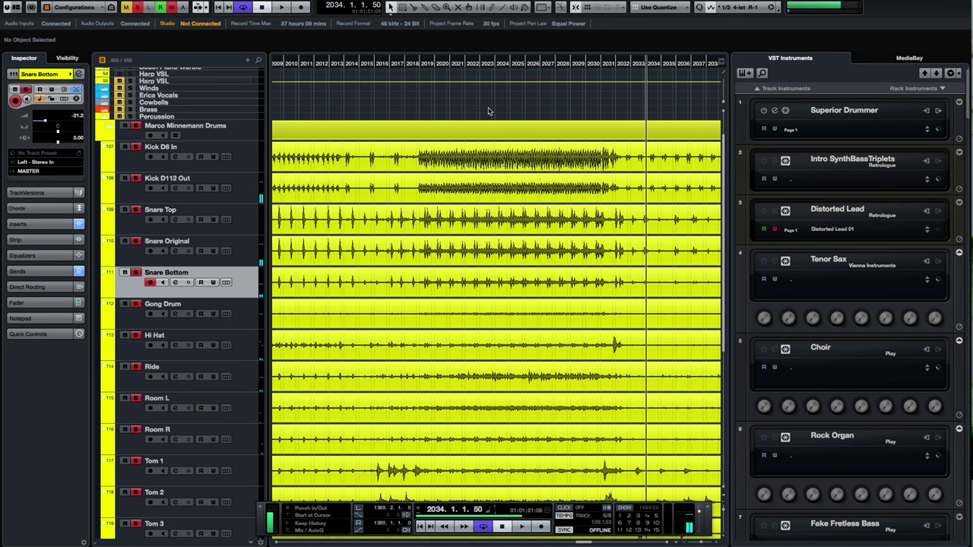
scroll(489, 112, "down", 10)
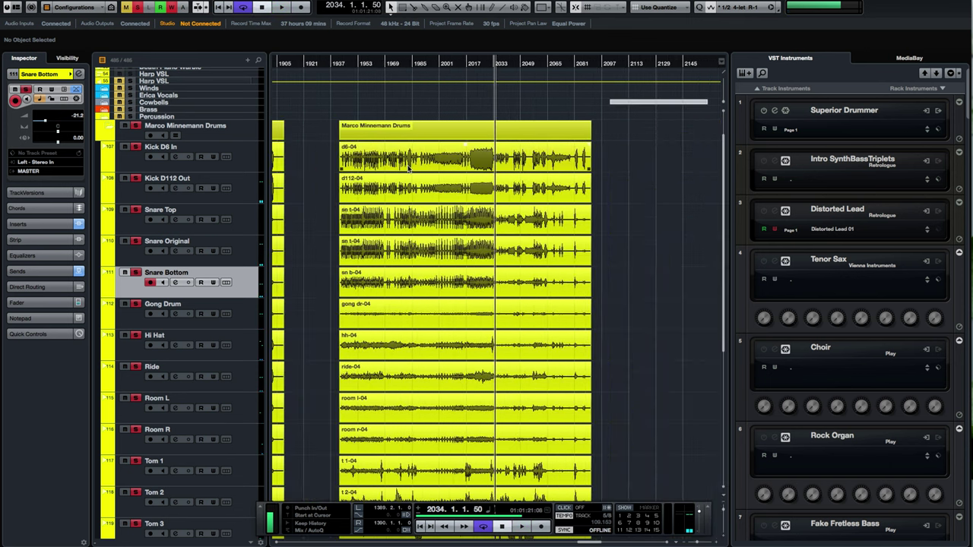
scroll(408, 169, "down", 5)
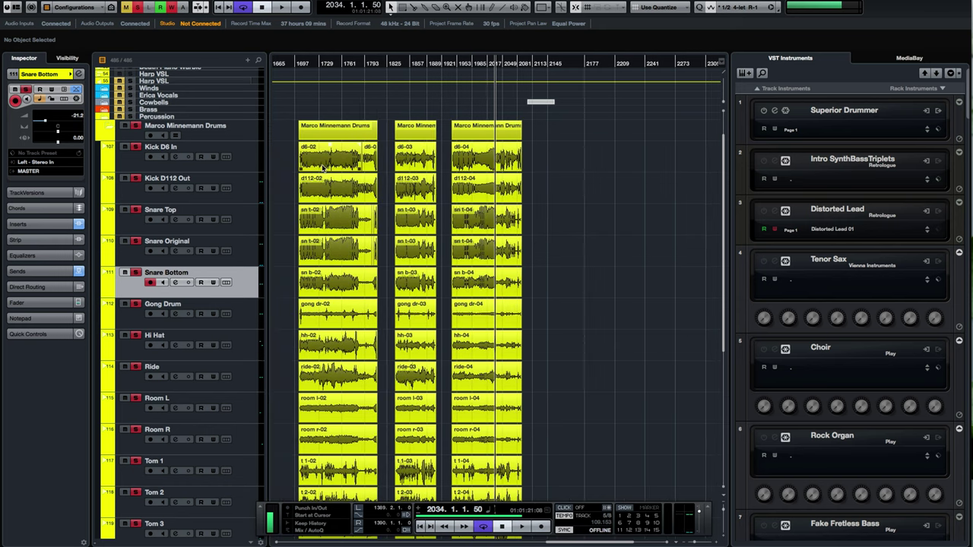
scroll(323, 168, "down", 10)
scroll(323, 168, "up", 12)
scroll(323, 168, "up", 2)
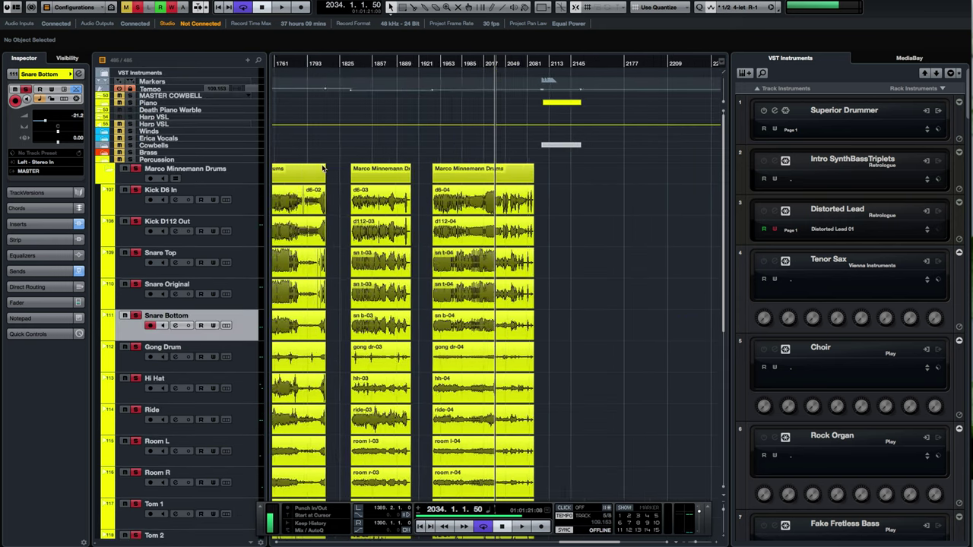
Examine the Marco Minnemann tracks from the kicks down to the overheads across all three sections.
scroll(323, 169, "up", 4)
scroll(323, 169, "down", 4)
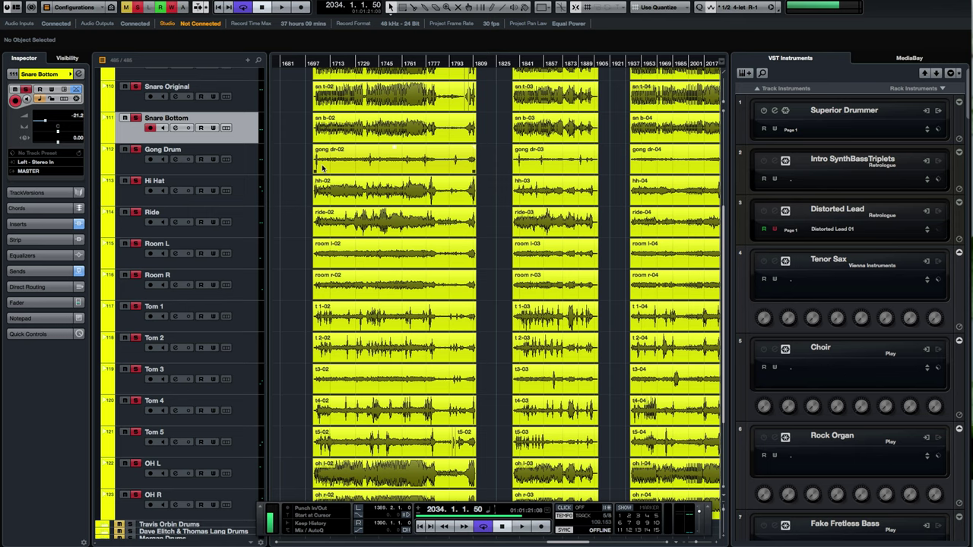
scroll(324, 169, "up", 4)
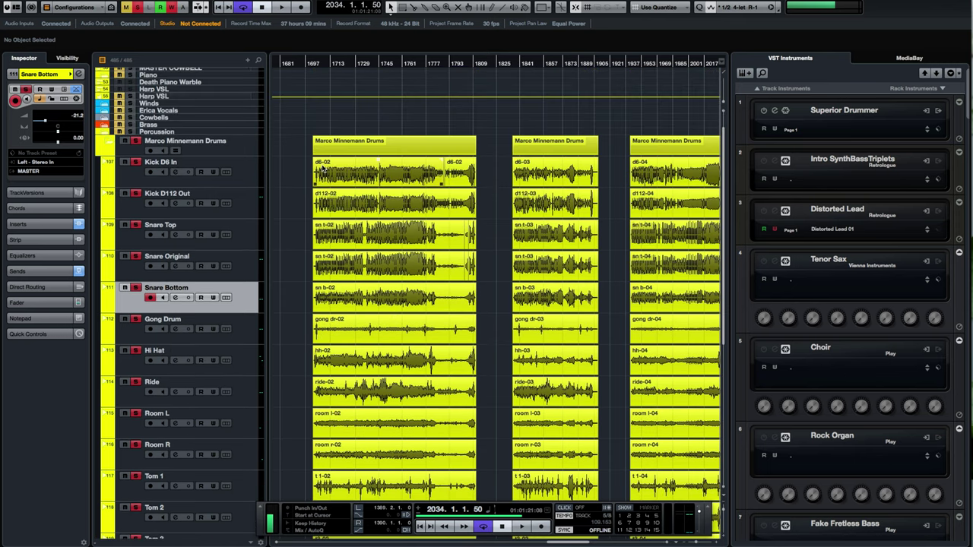
scroll(323, 169, "down", 6)
scroll(323, 168, "down", 1)
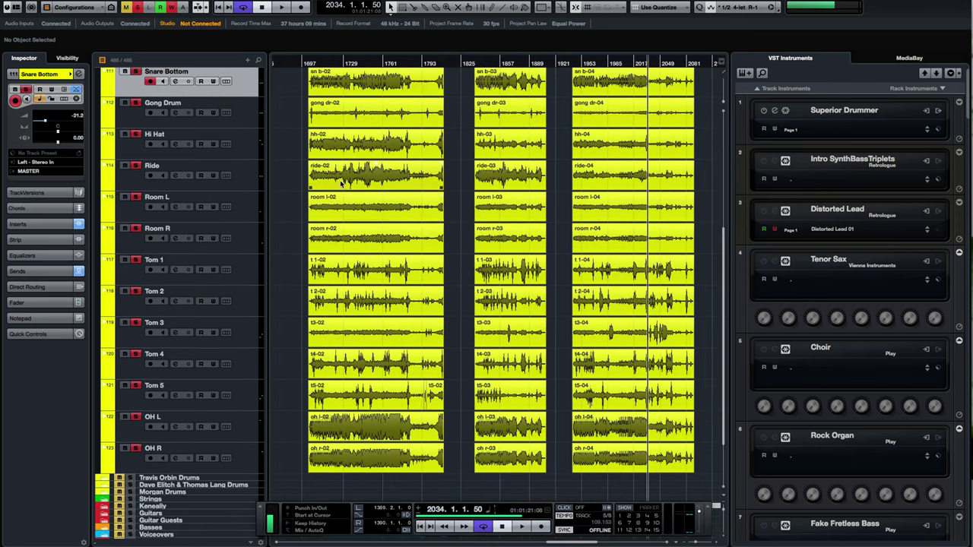
scroll(357, 201, "up", 6)
scroll(356, 202, "down", 5)
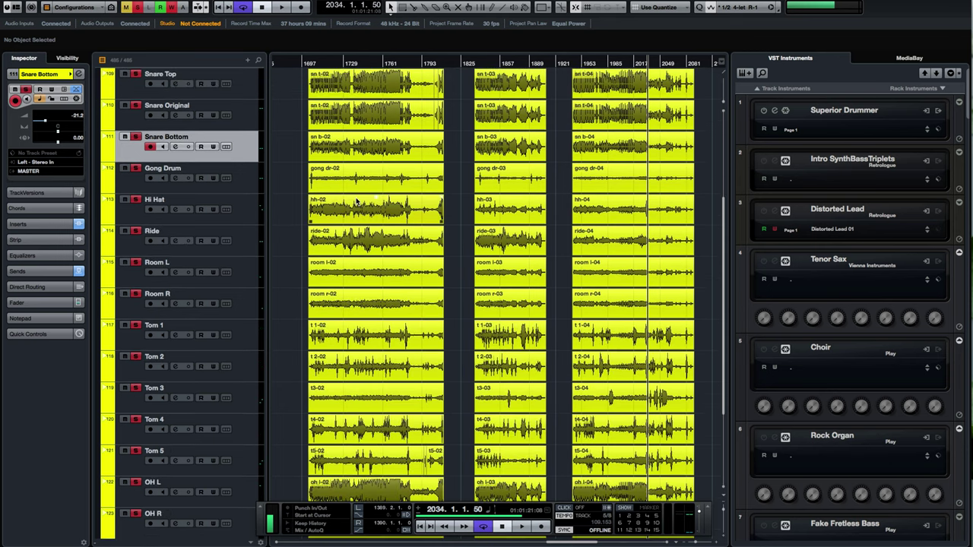
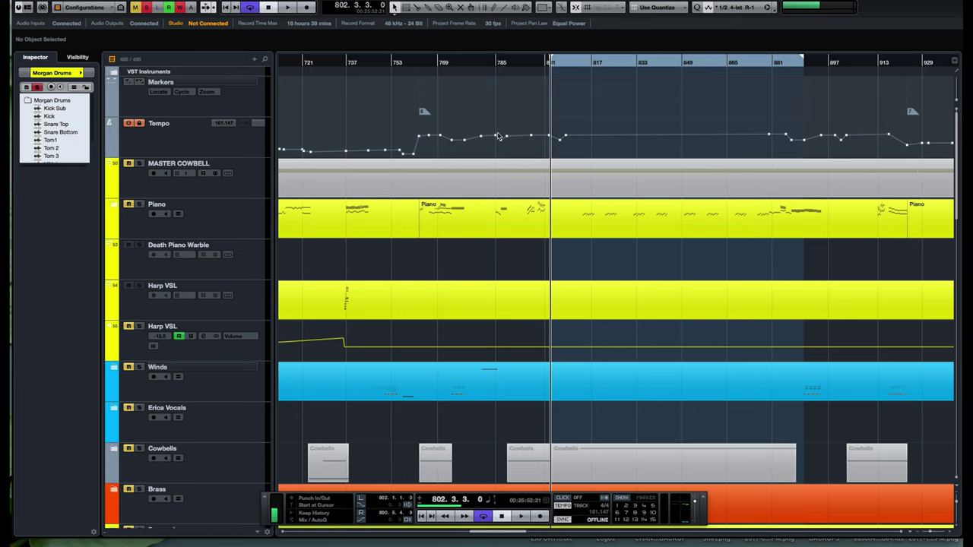
Audition the Morgan Drums section from its start, viewing the waveforms up close and stopping playback at bar 818.
scroll(661, 306, "down", 15)
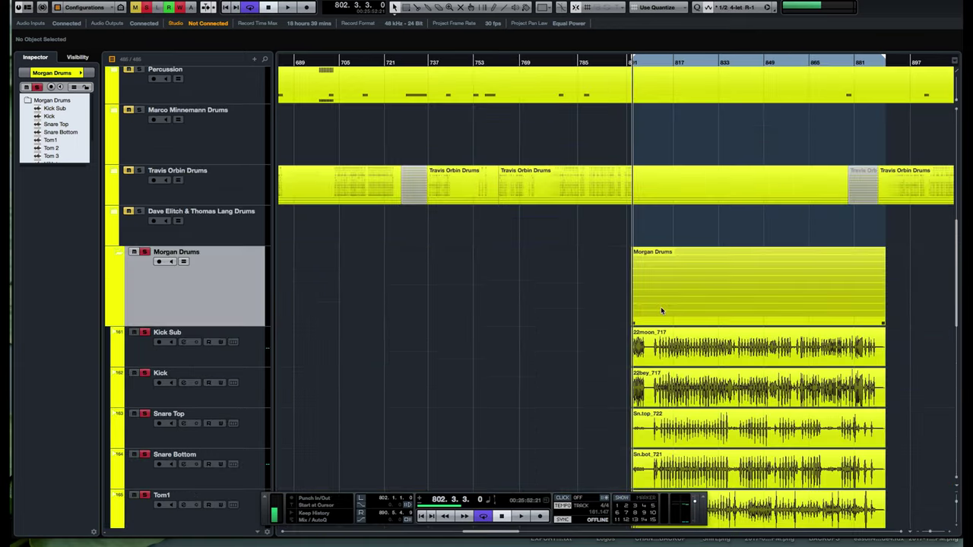
scroll(558, 325, "right", 4)
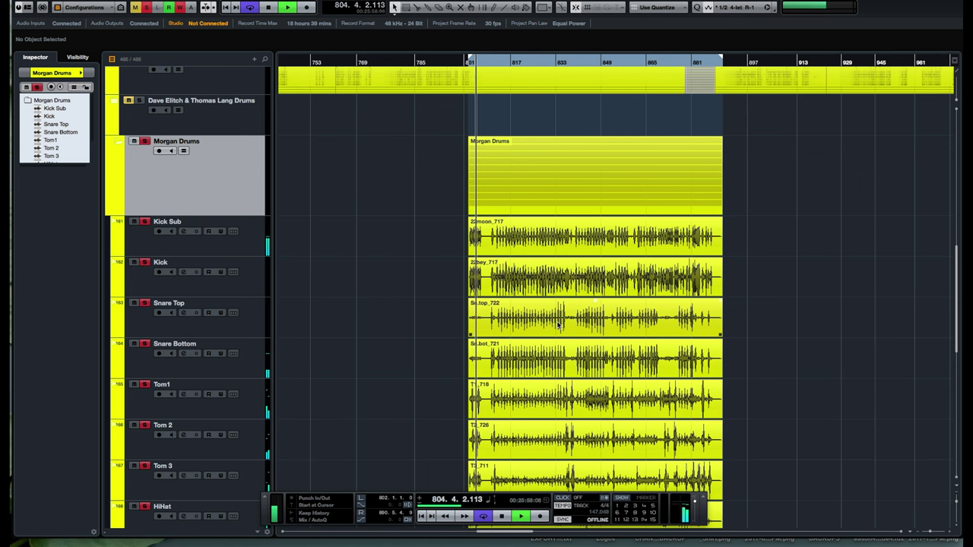
scroll(501, 332, "up", 5)
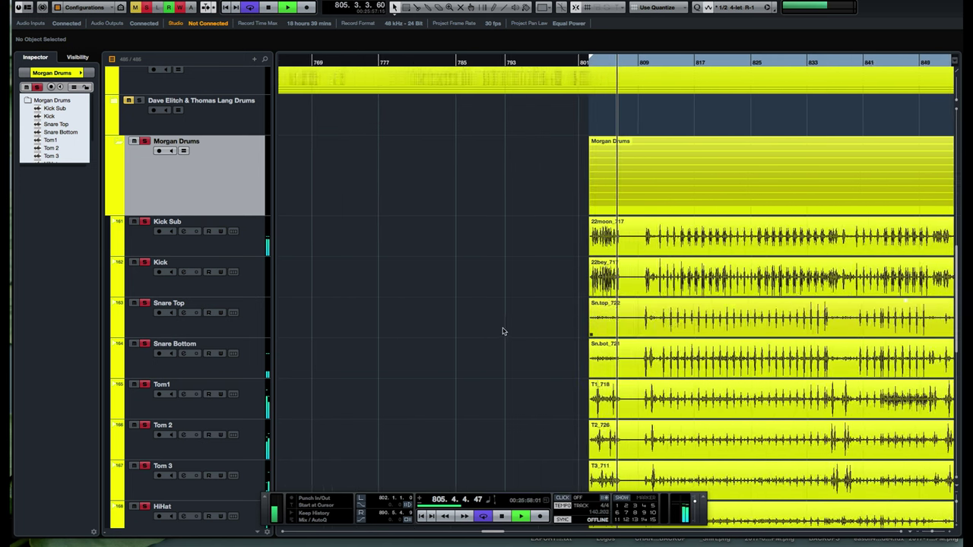
scroll(492, 332, "right", 3)
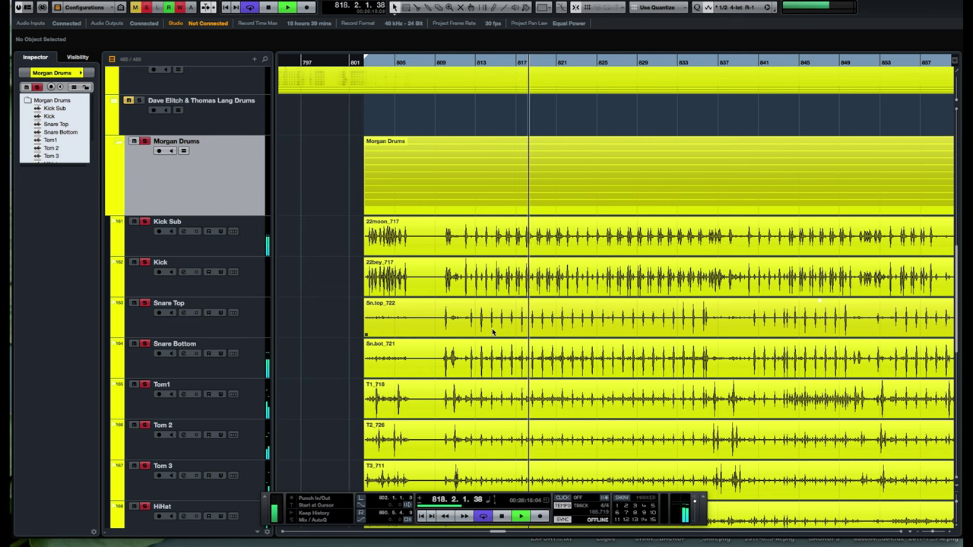
key("space")
scroll(492, 295, "down", 5)
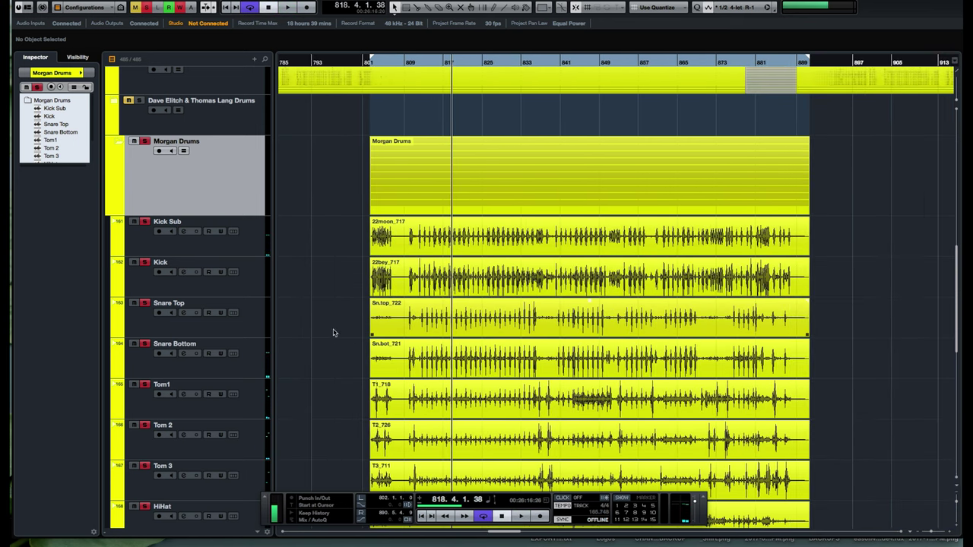
Select the Snare Top track of the Morgan Drums and bring its channel strip into view in the mixer.
left_click(220, 331)
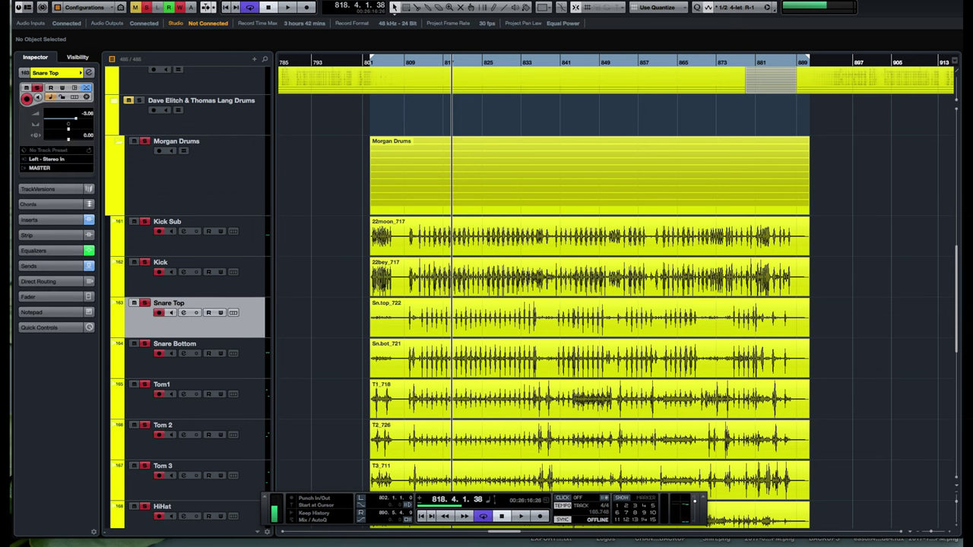
key("F3")
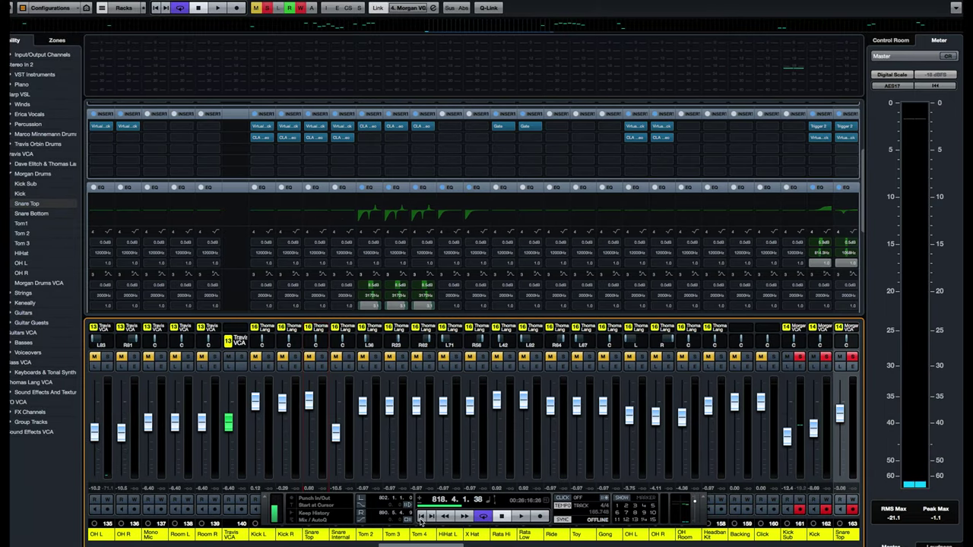
scroll(397, 536, "right", 3)
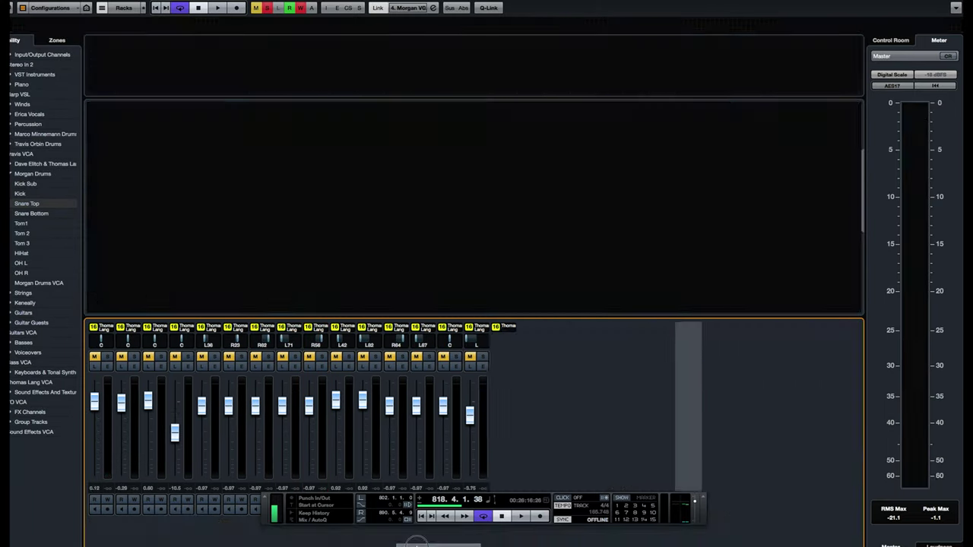
scroll(415, 536, "right", 3)
scroll(429, 542, "right", 4)
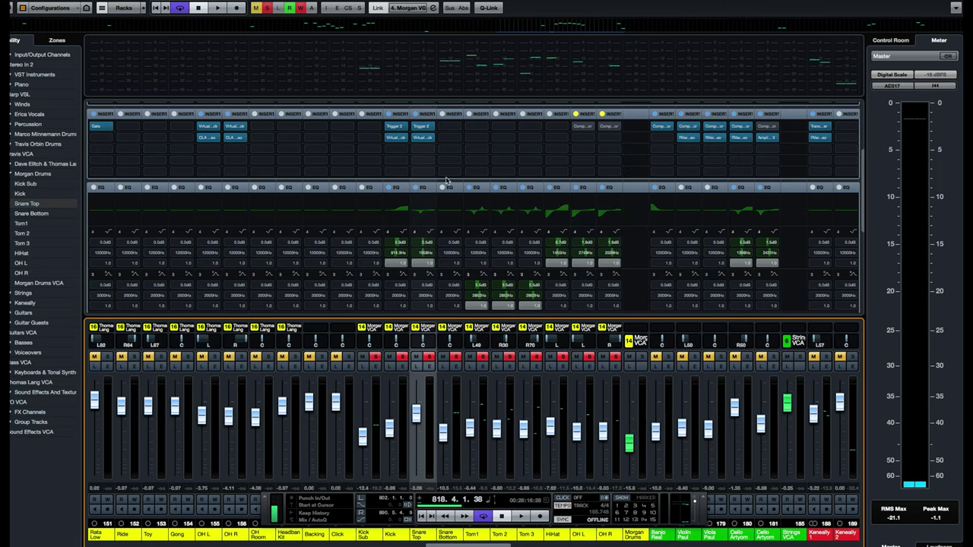
Inspect the Trigger 2 insert on the Snare Top channel during playback, closing the plug-in and returning to the project window.
left_click(423, 131)
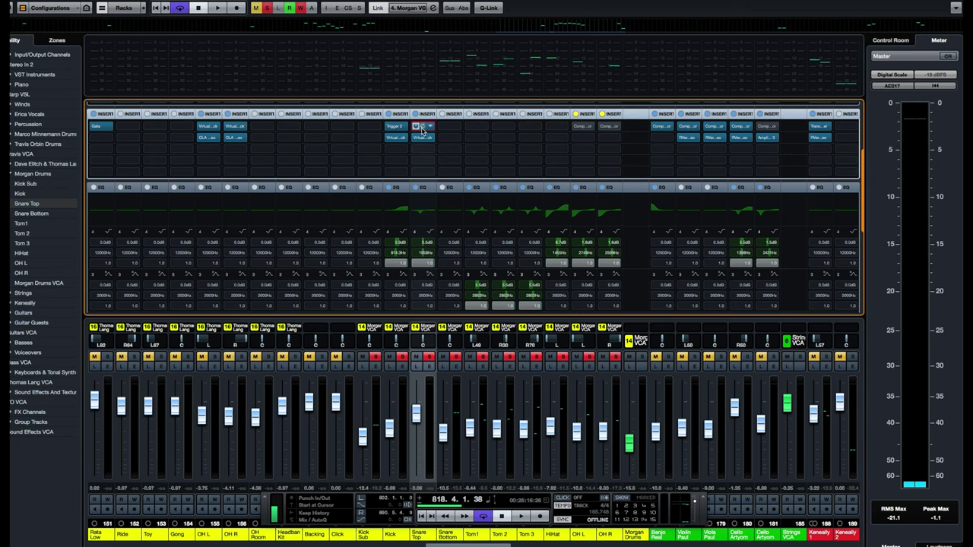
double_click(423, 130)
key("space")
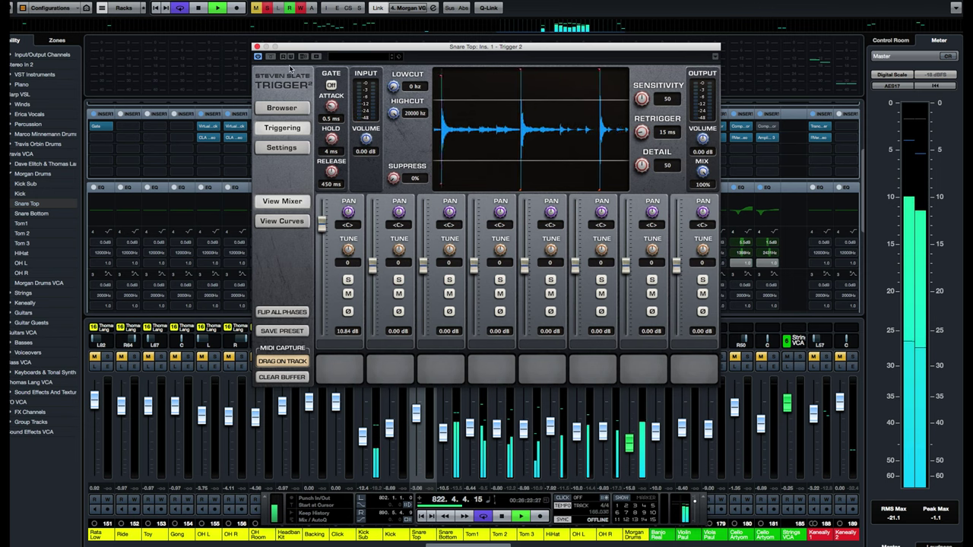
left_click(256, 47)
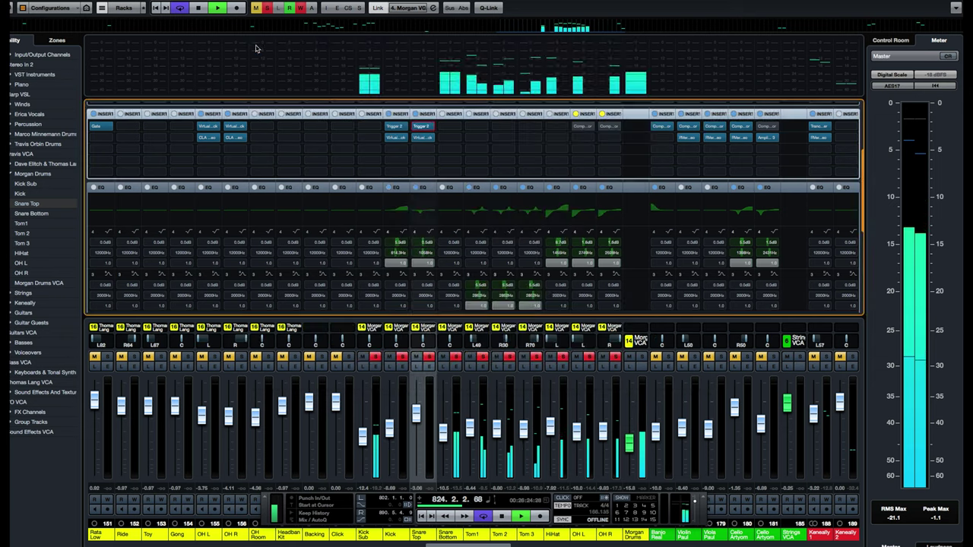
key("space")
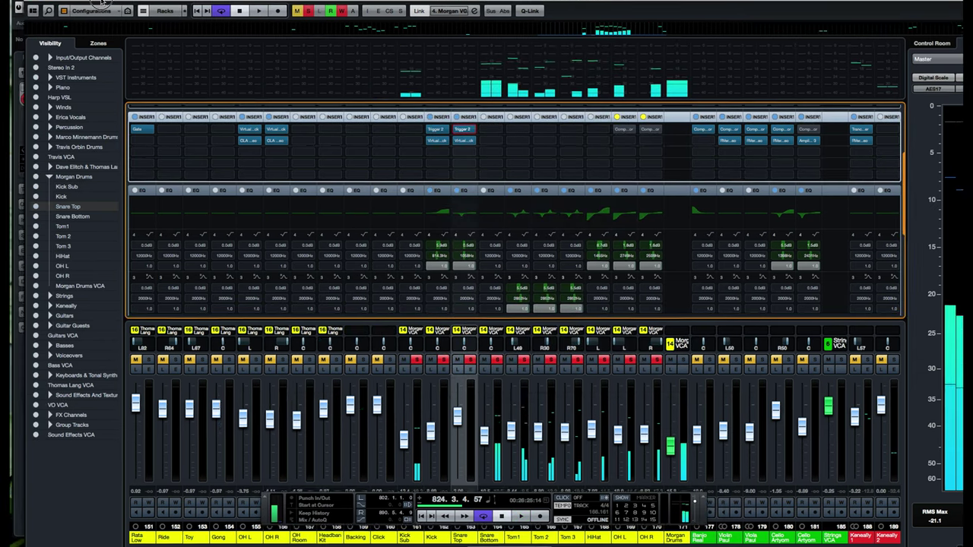
key("F3")
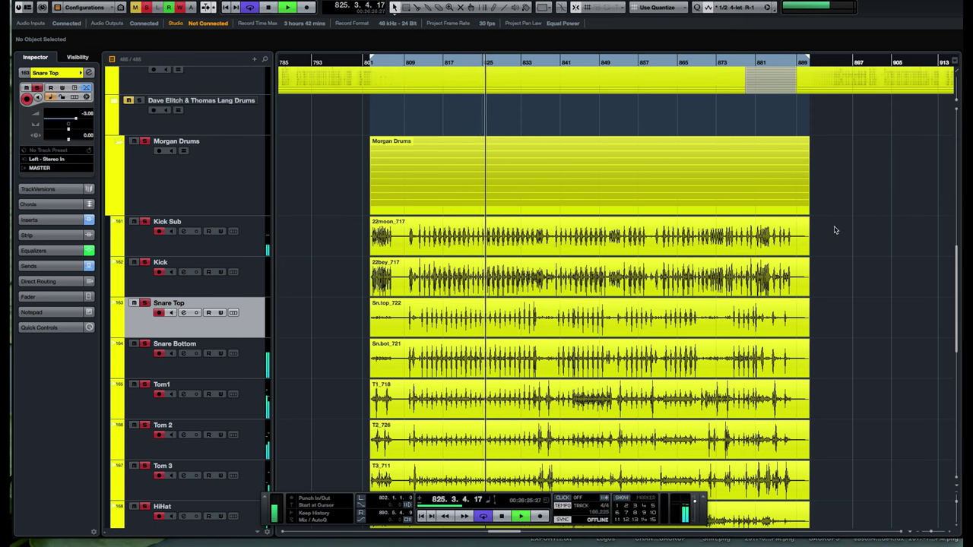
Solo the Keneally folder track alongside the Morgan Drums and play them together up to bar 846.
scroll(850, 235, "down", 3)
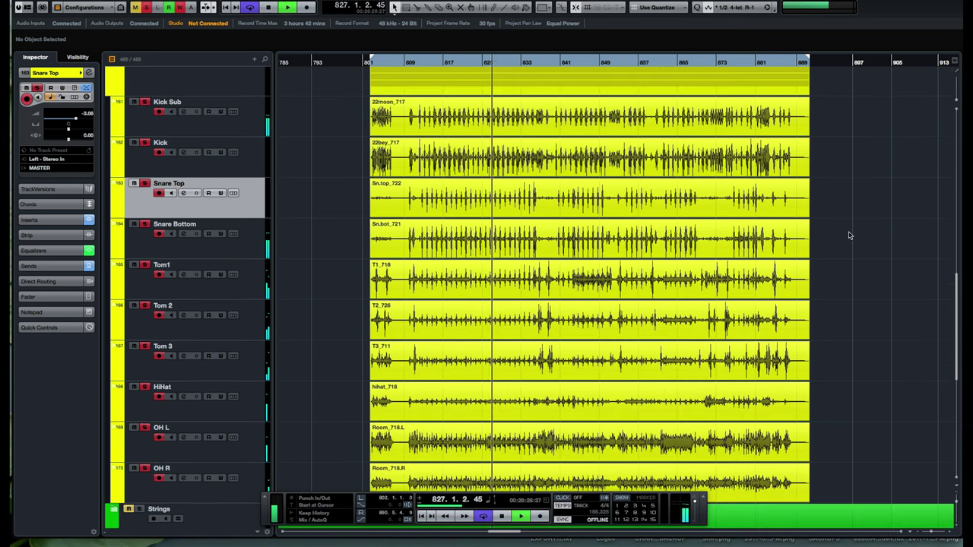
scroll(850, 236, "down", 3)
scroll(850, 236, "up", 3)
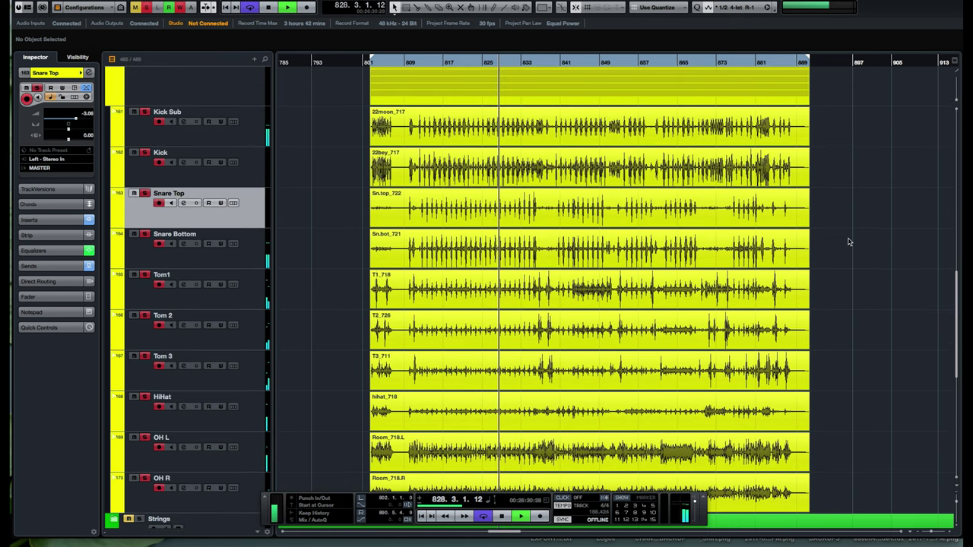
scroll(651, 299, "down", 3)
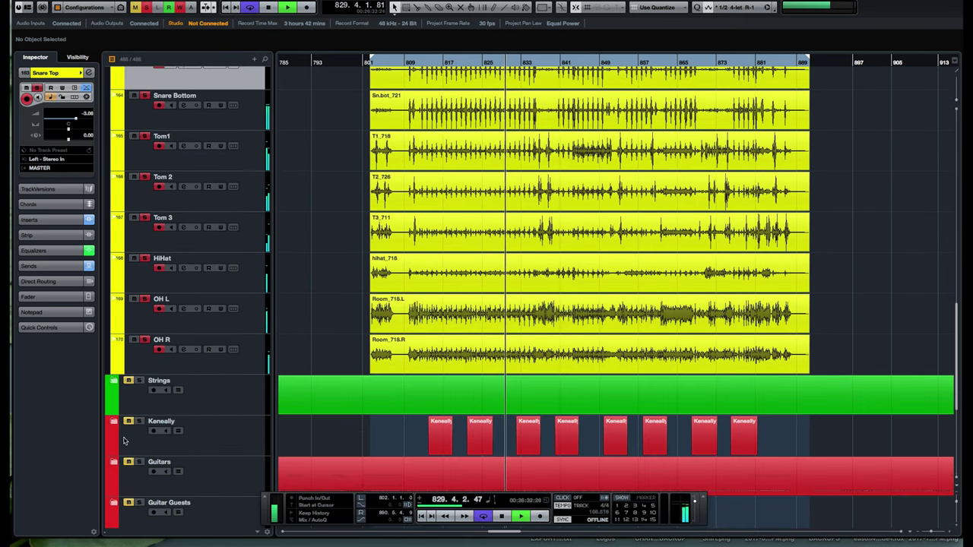
left_click(128, 421)
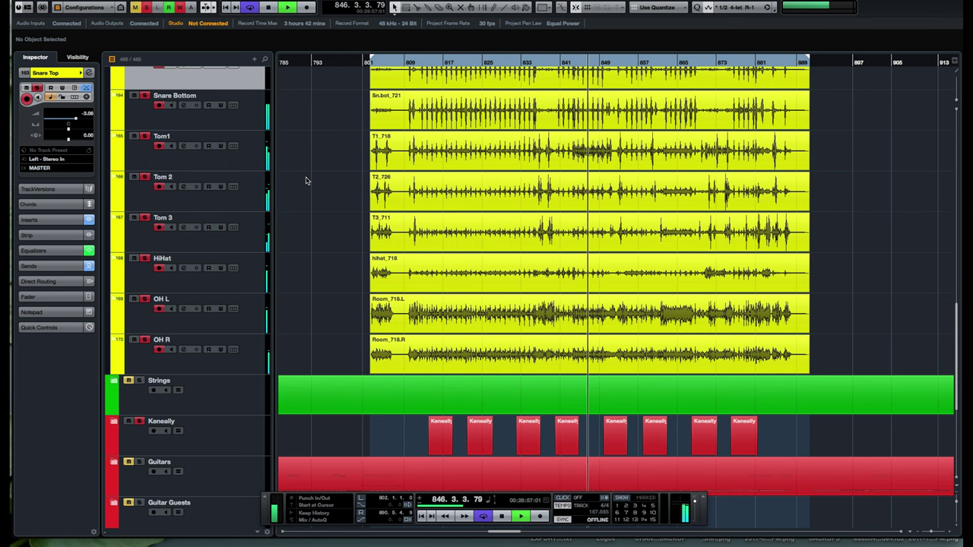
scroll(324, 231, "down", 2)
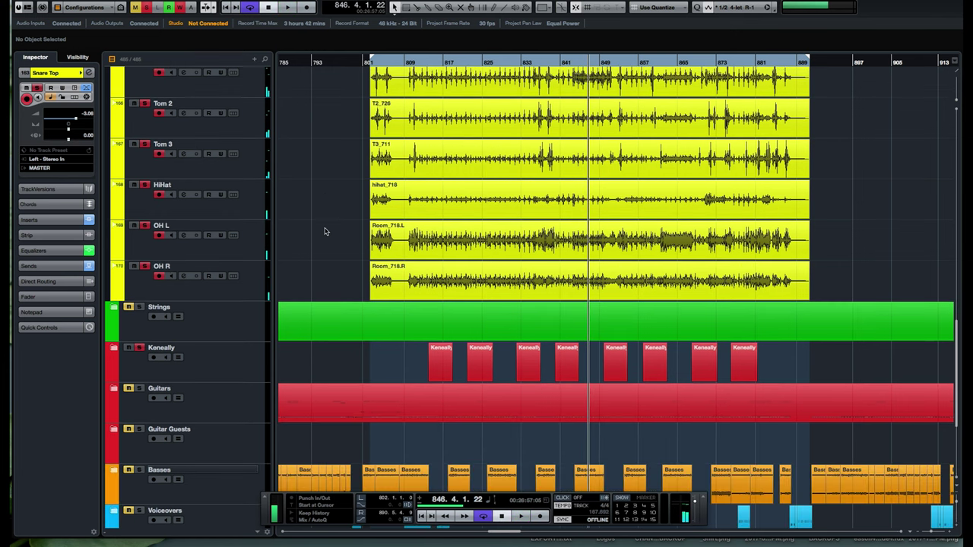
Examine the insert effects and EQ curves of the Morgan Drums channels in the mixer.
key("F3")
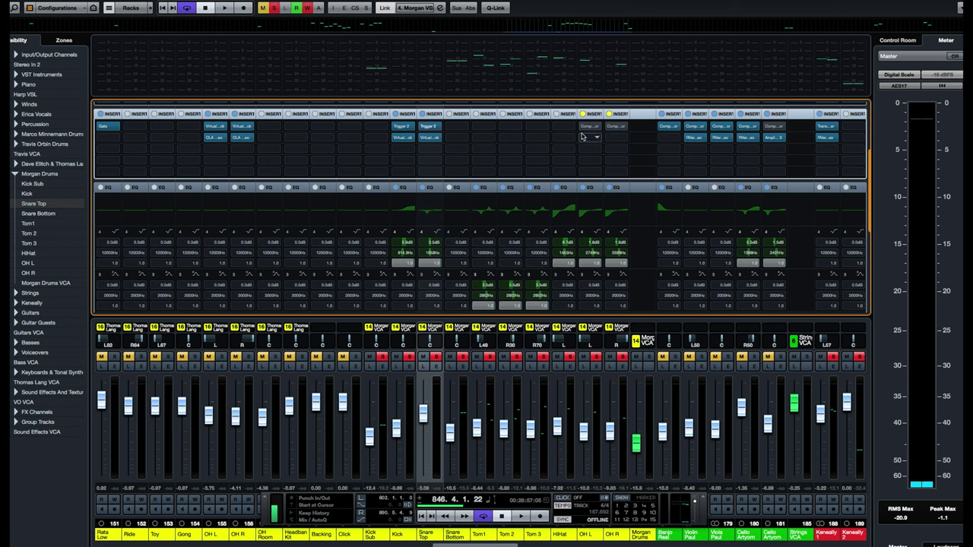
left_click(491, 222)
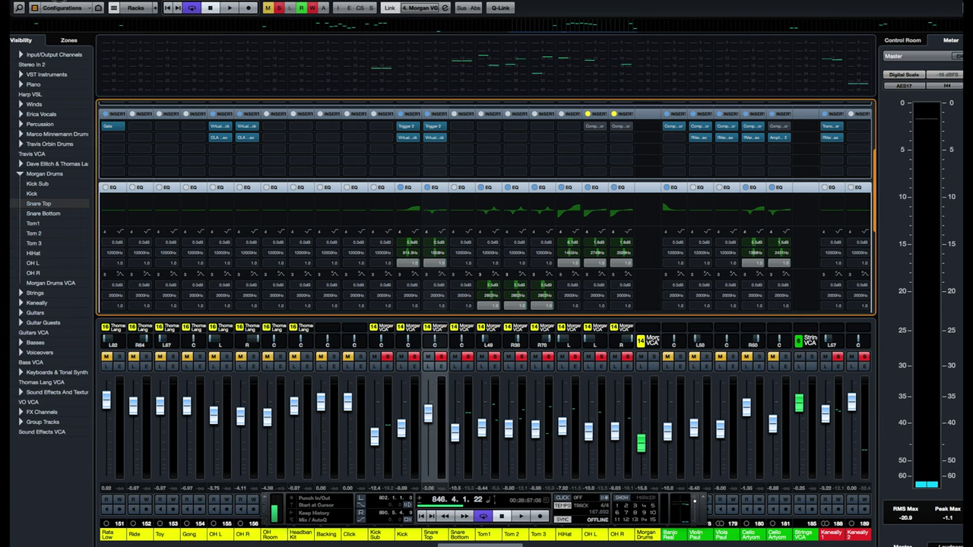
key("F3")
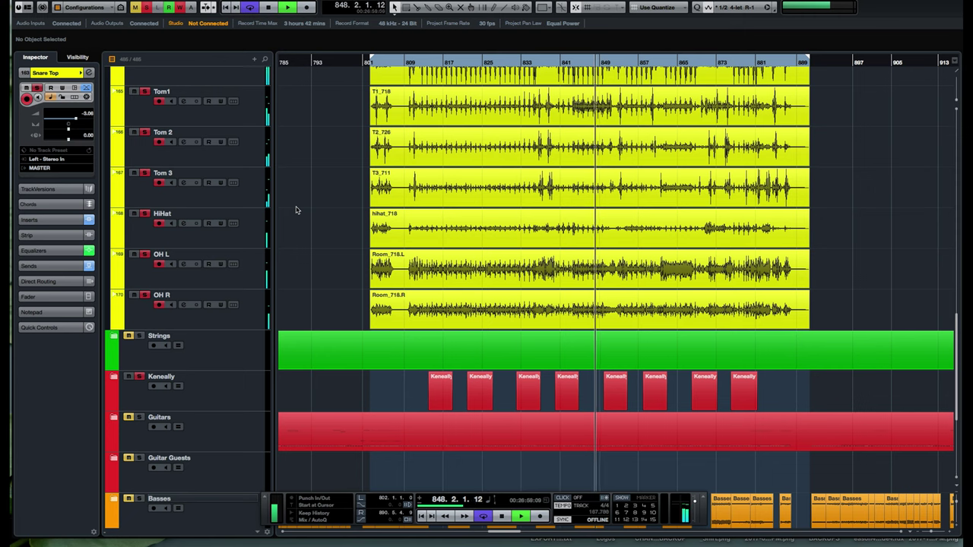
Look over the Morgan Drums tracks from Kick Sub down to OH R while playback continues to bar 853.
key("g")
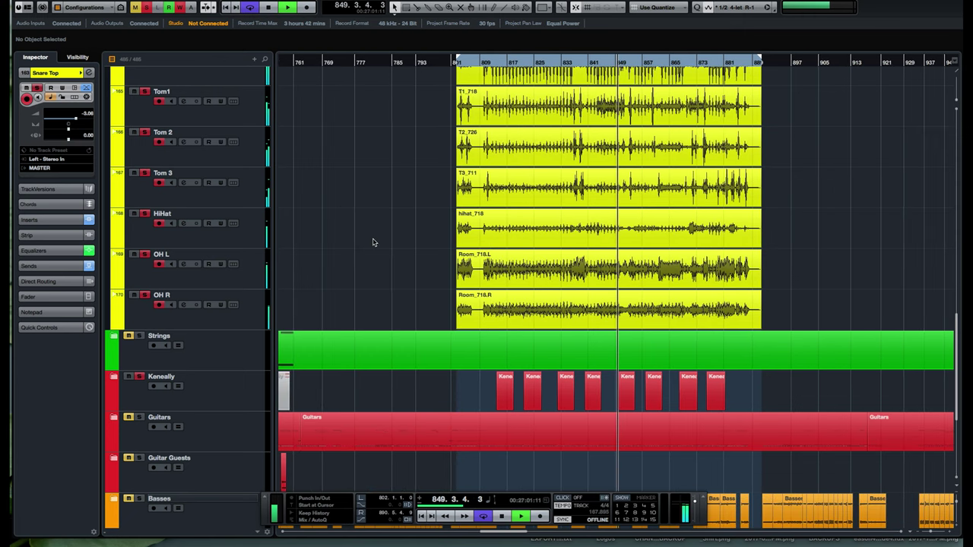
scroll(373, 243, "up", 10)
scroll(372, 242, "down", 2)
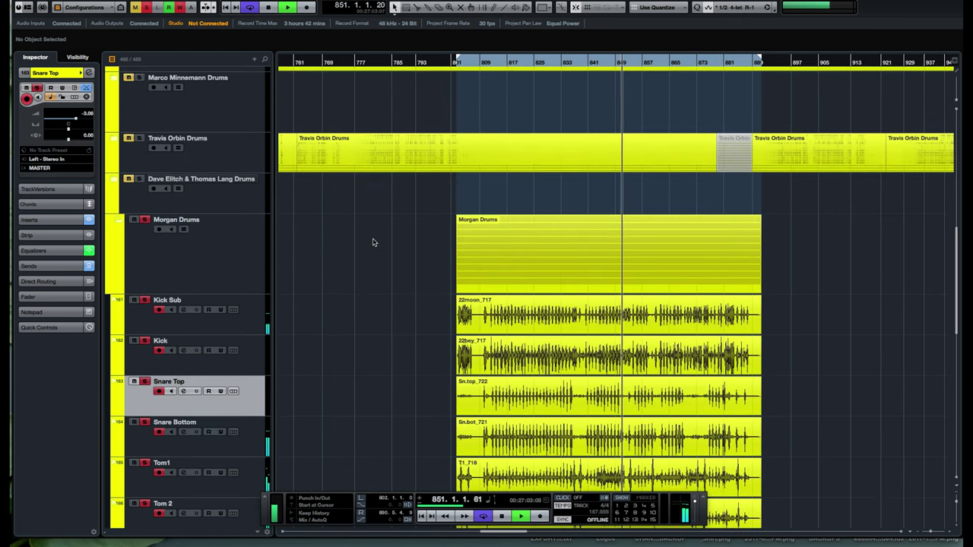
scroll(372, 243, "down", 5)
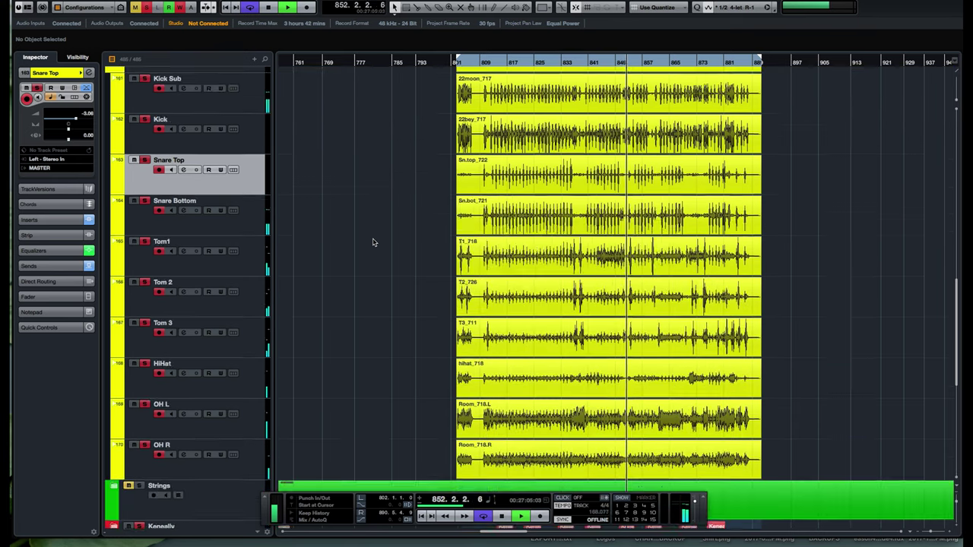
scroll(372, 243, "down", 5)
scroll(373, 243, "up", 4)
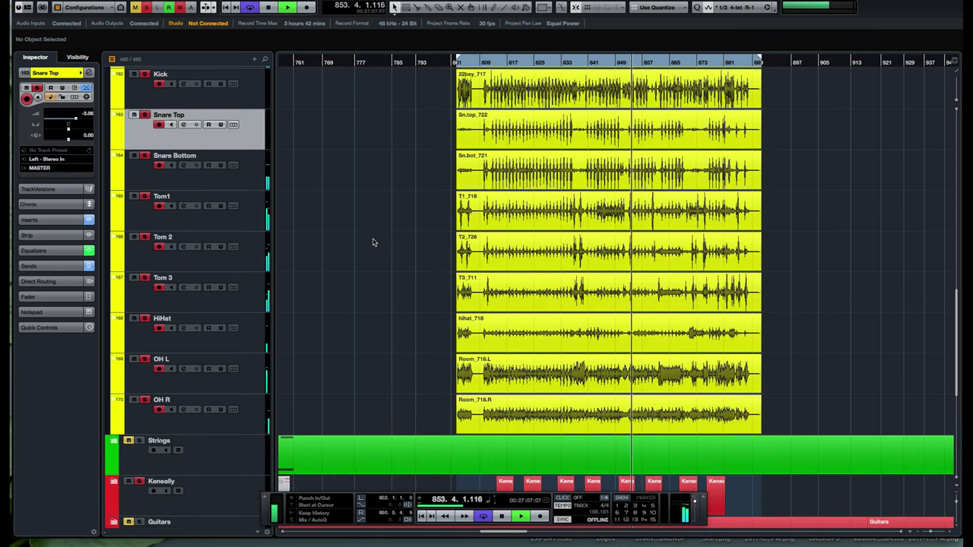
Audition the Morgan Drums up to bar 872 while looking over their tracks and the folder tracks below them.
key("h")
key("h")
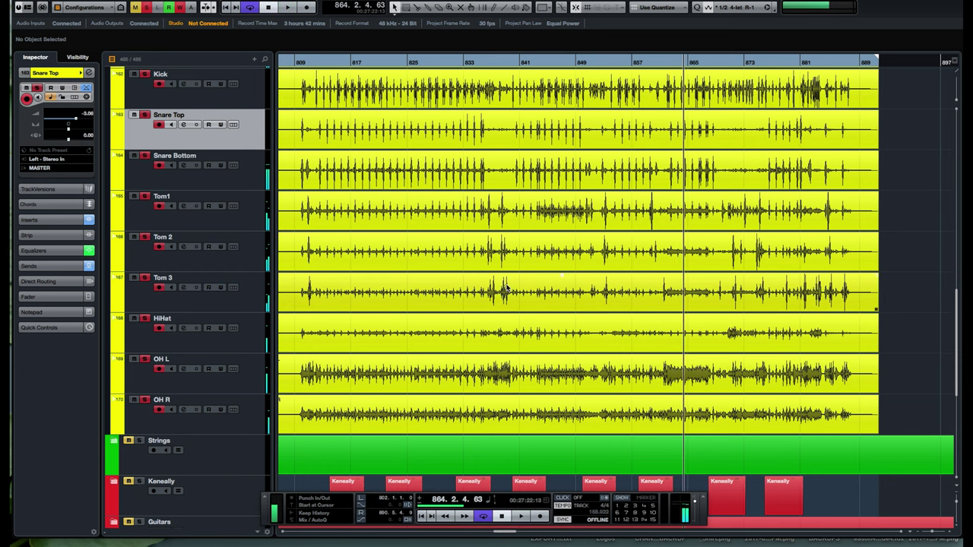
scroll(506, 289, "up", 5)
scroll(508, 288, "down", 8)
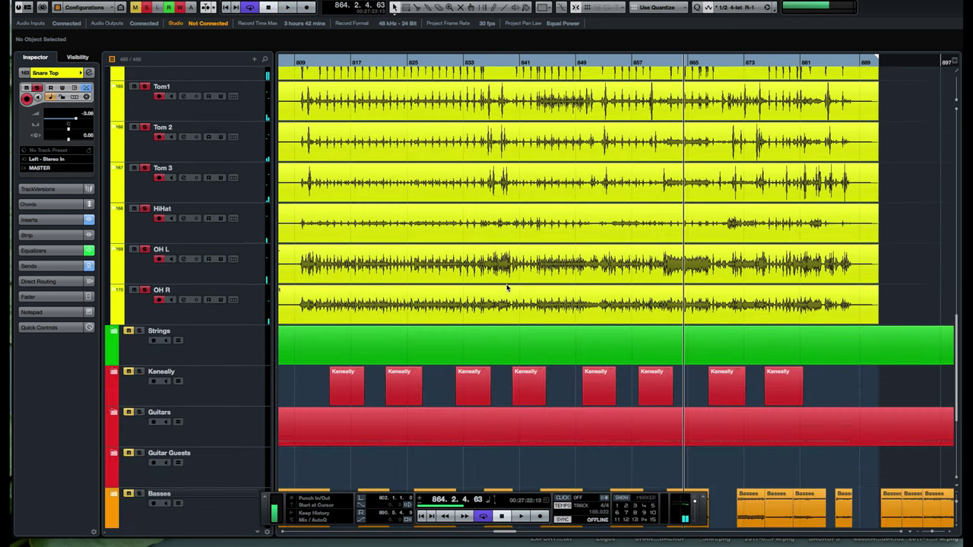
scroll(506, 289, "down", 4)
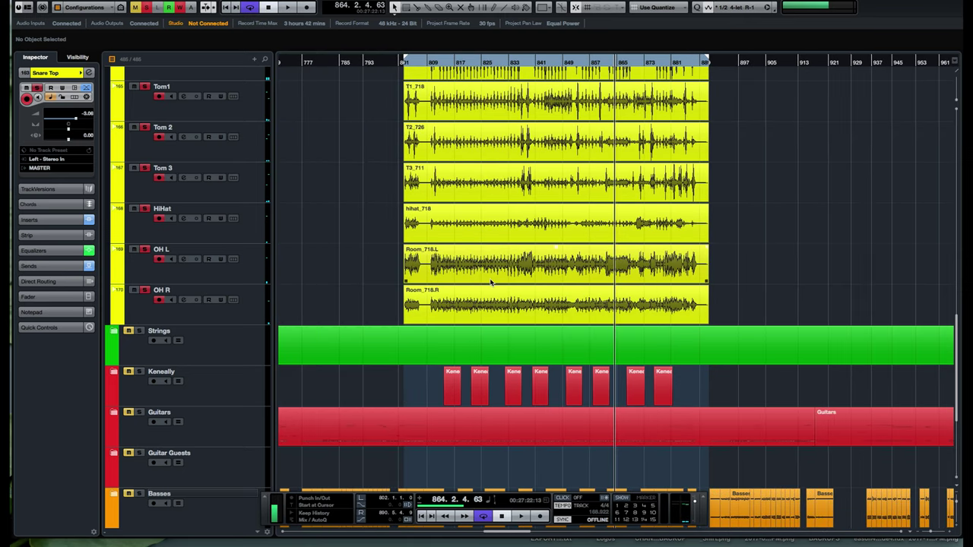
scroll(491, 283, "up", 3)
left_click(630, 64)
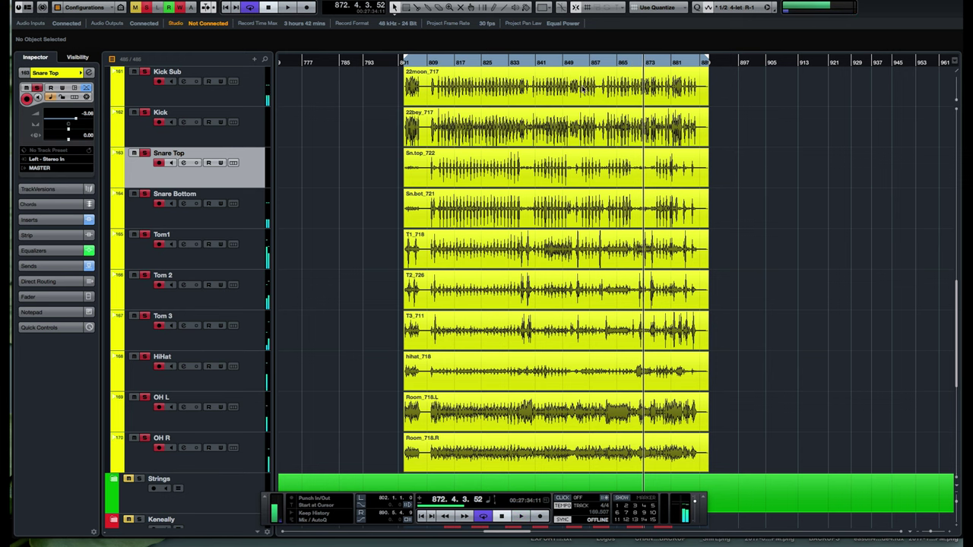
Examine the Morgan Drums waveforms around bar 873 in close-up and in wider context, from Kick Sub down to OH R.
key("h")
key("h")
key("h")
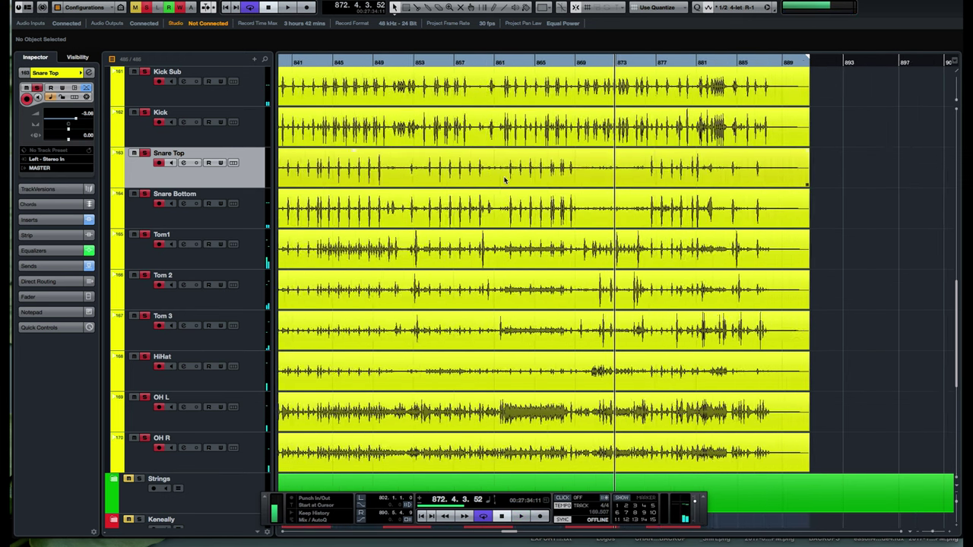
scroll(549, 186, "up", 2)
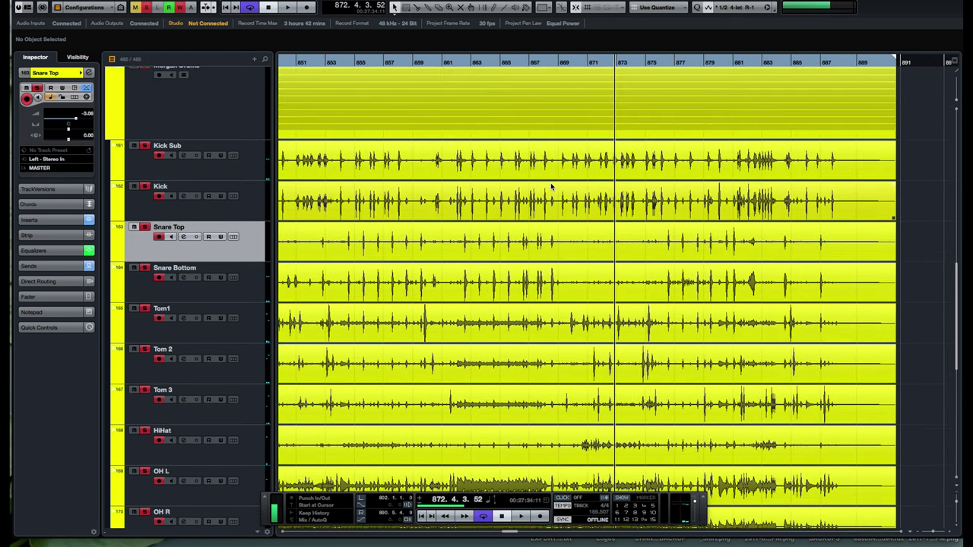
scroll(551, 186, "down", 2)
key("g")
key("g")
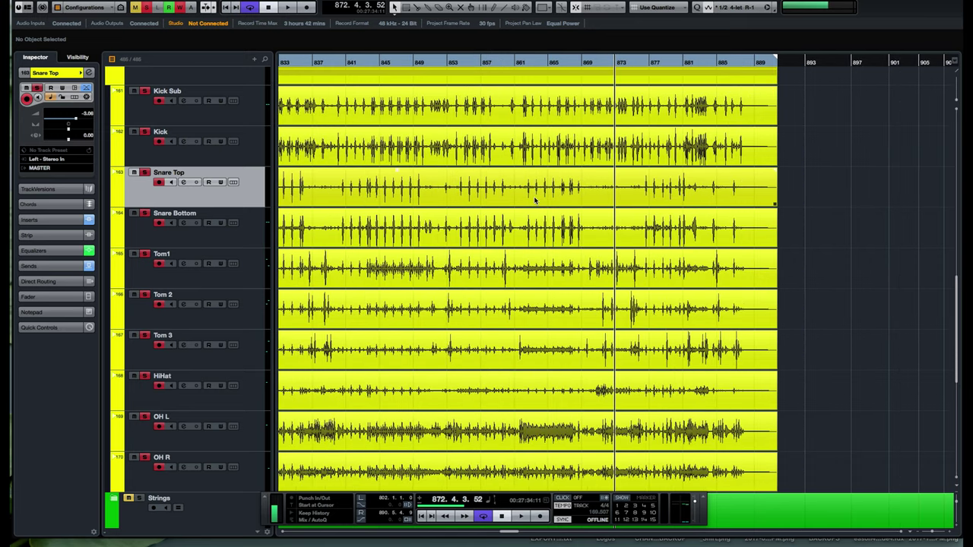
key("g")
key("g")
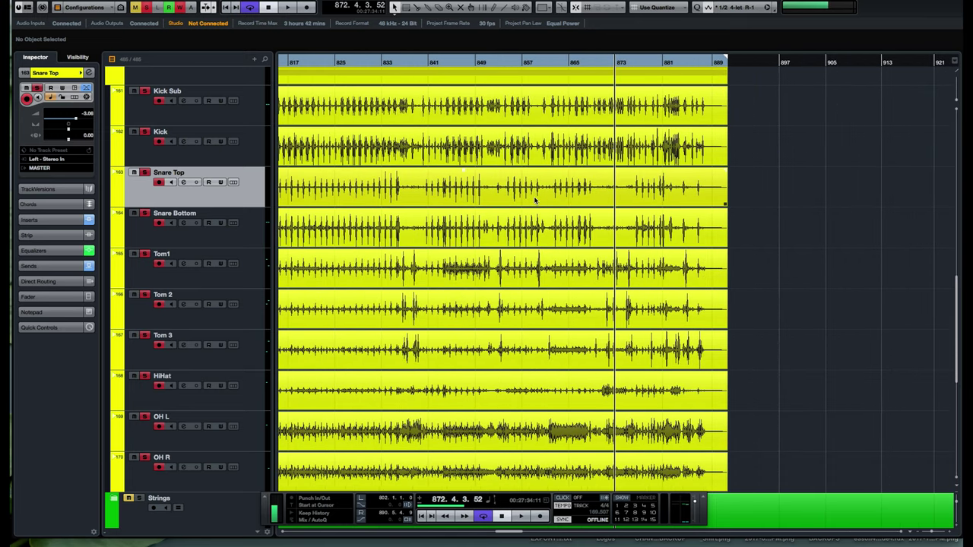
Select all the drum events from Kick Sub down to OH R together, and clear the selection.
scroll(534, 196, "left", 3)
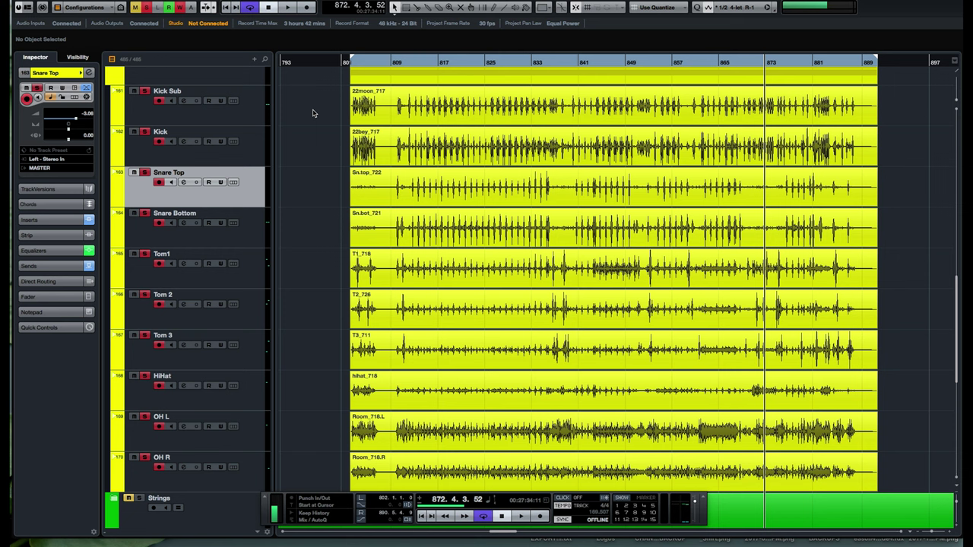
left_click_drag(315, 110, 520, 483)
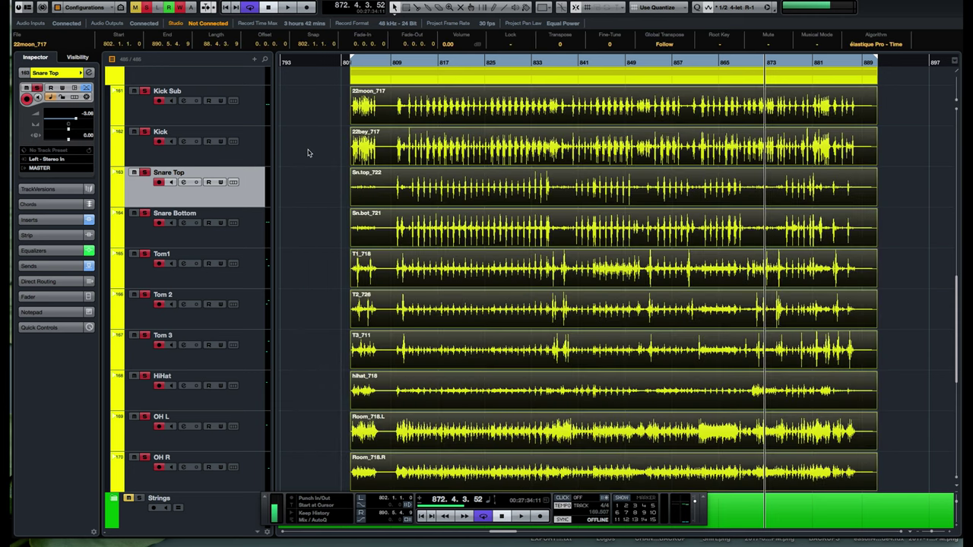
left_click(308, 153)
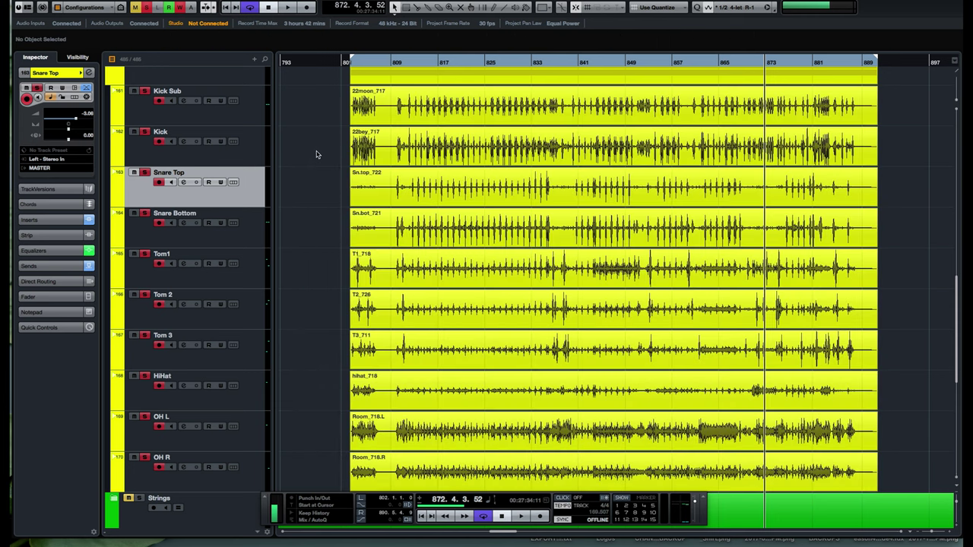
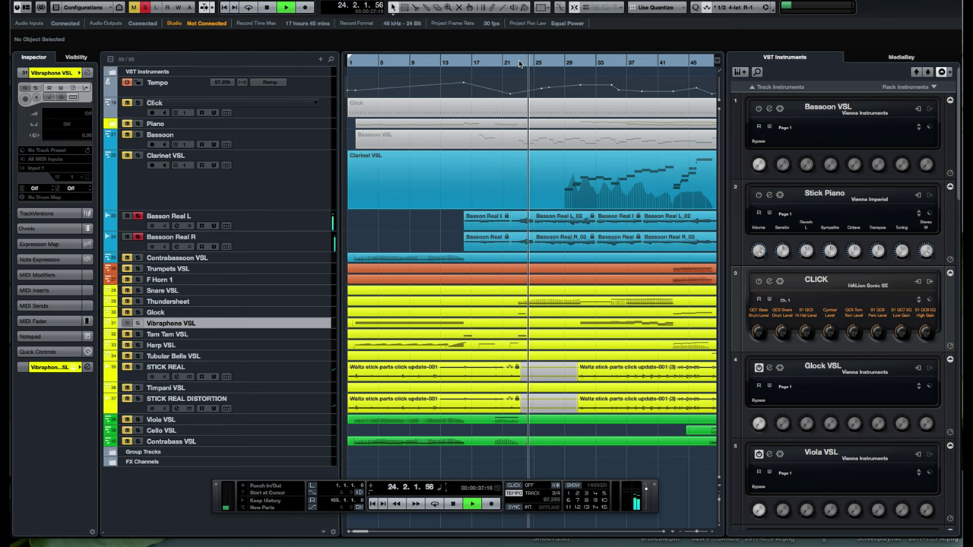
Listen to the soloed Bassoon Real L and R tracks up to bar 32, stop playback and clear their solos.
key("g")
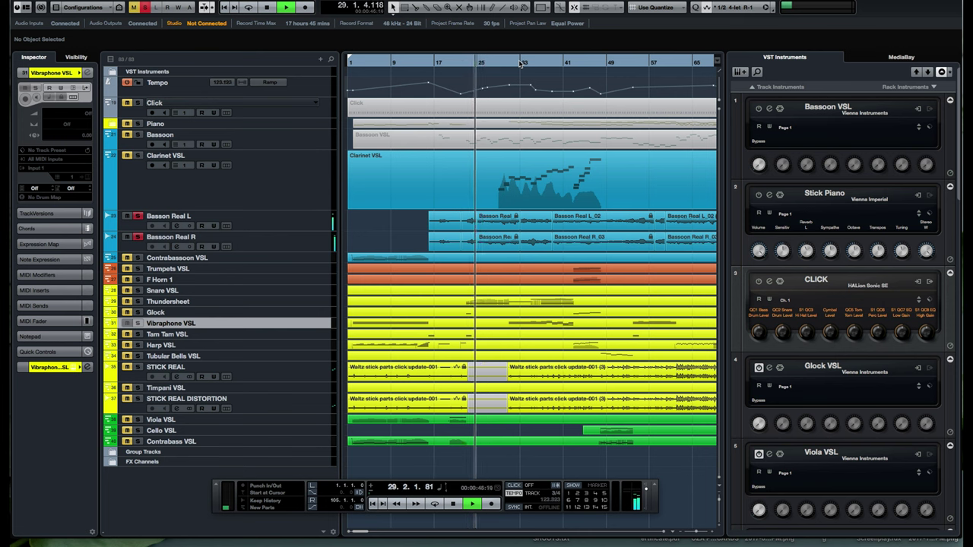
key("g")
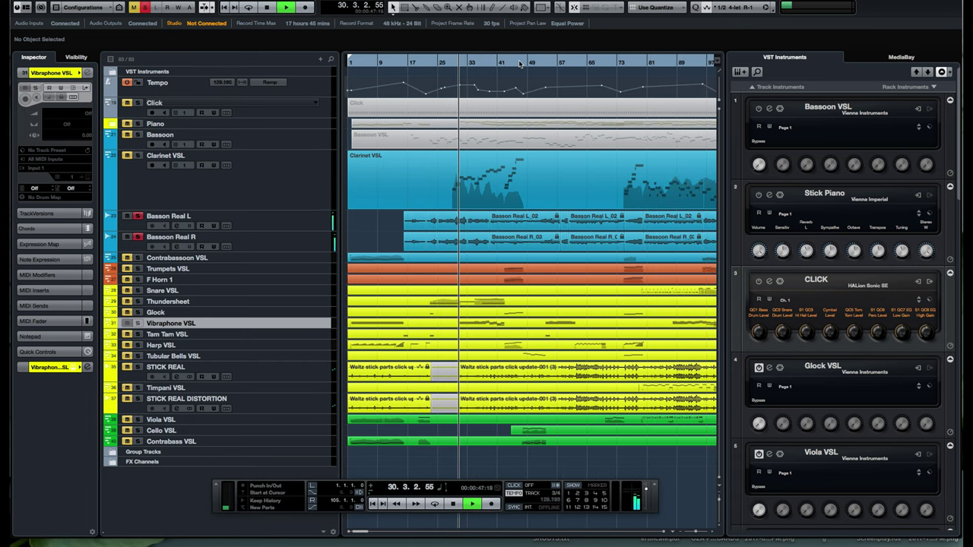
key("g")
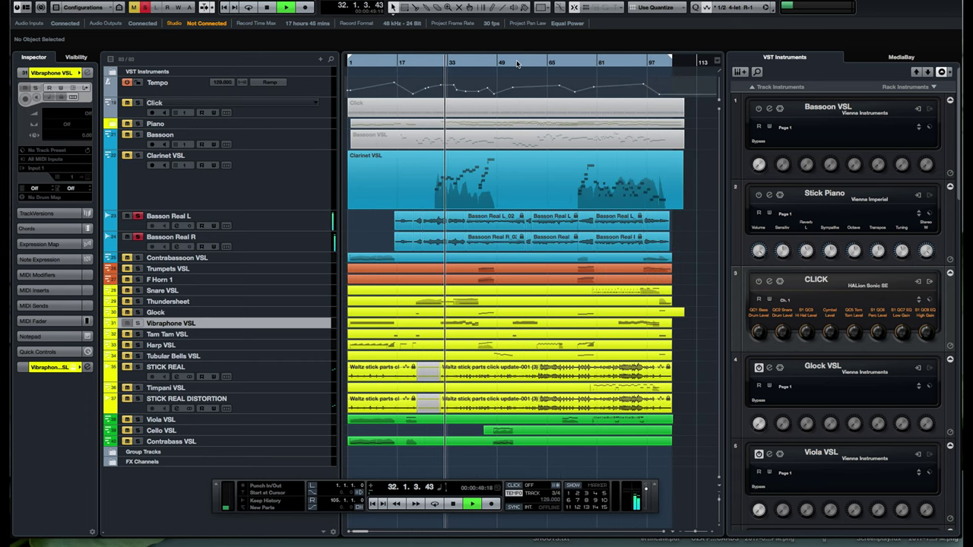
key("space")
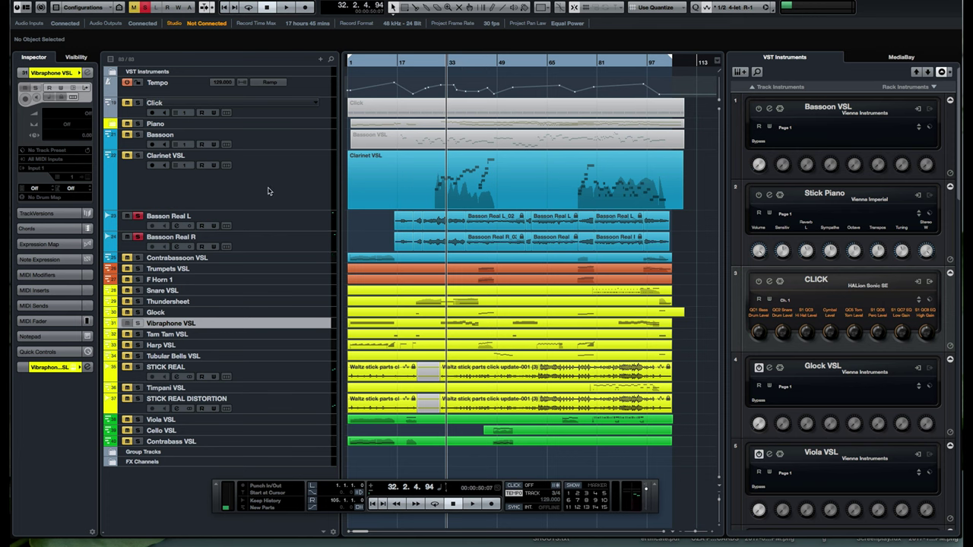
left_click(138, 237)
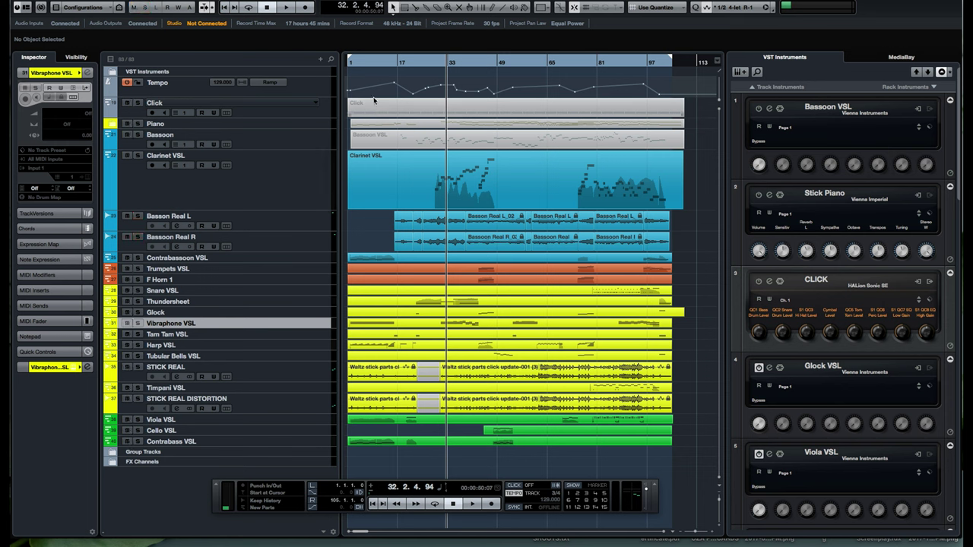
Solo the Contrabassoon VSL track and audition it from bar 1.
left_click_drag(365, 67, 350, 69)
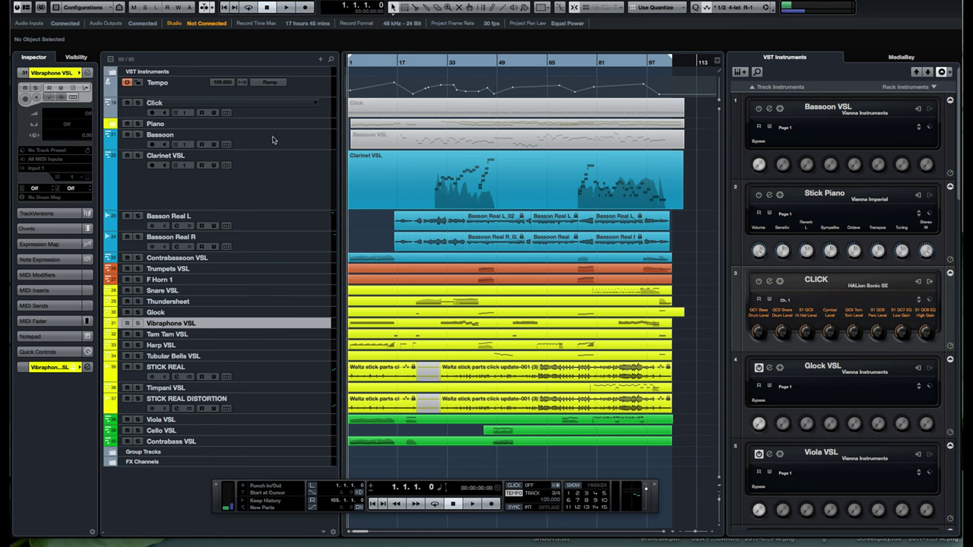
left_click(137, 259)
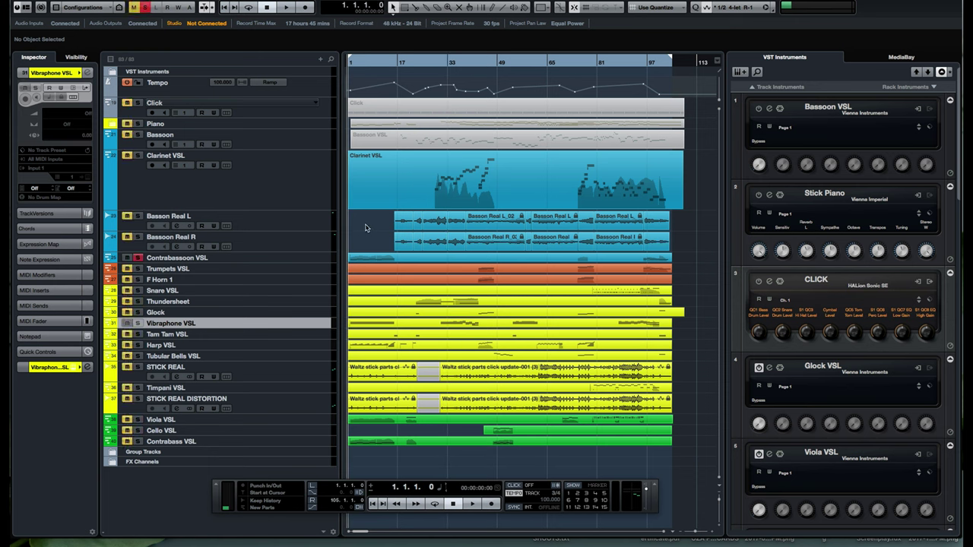
key("space")
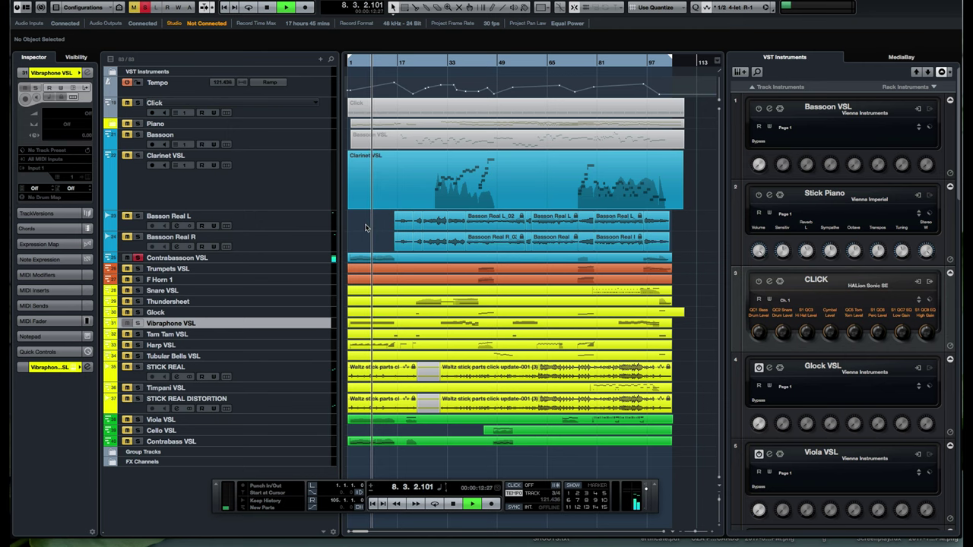
key("space")
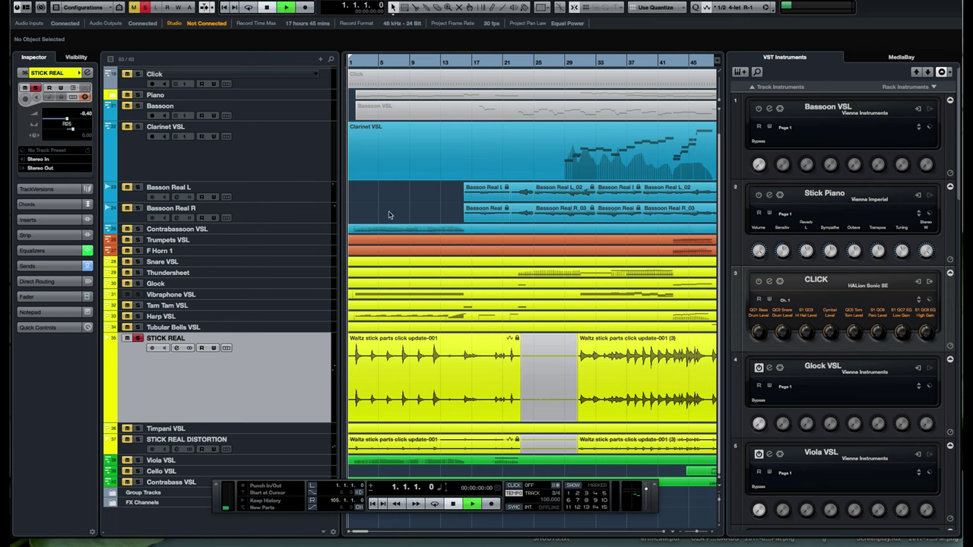
Play the soloed STICK REAL track from bar 1, jump to about bar 30 and keep listening to bar 44.
key("space")
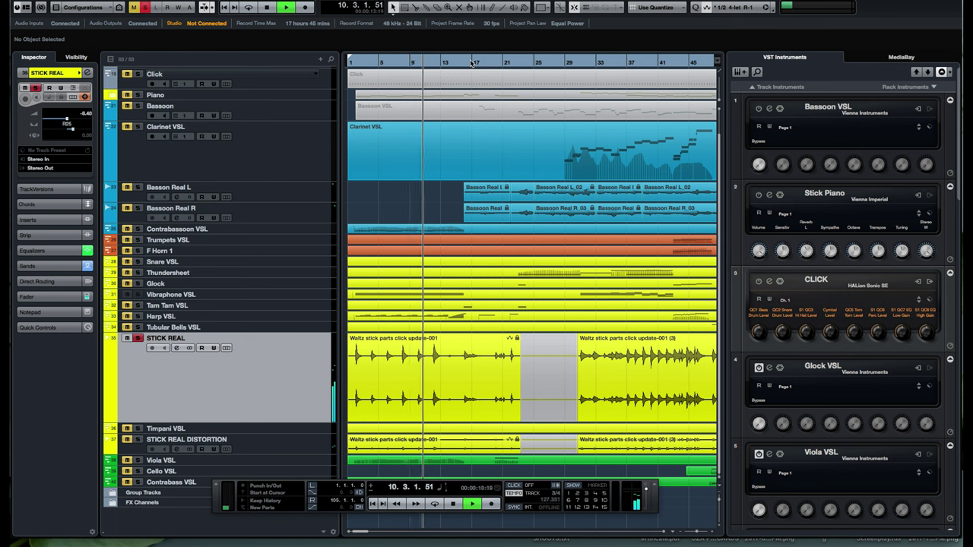
left_click(577, 62)
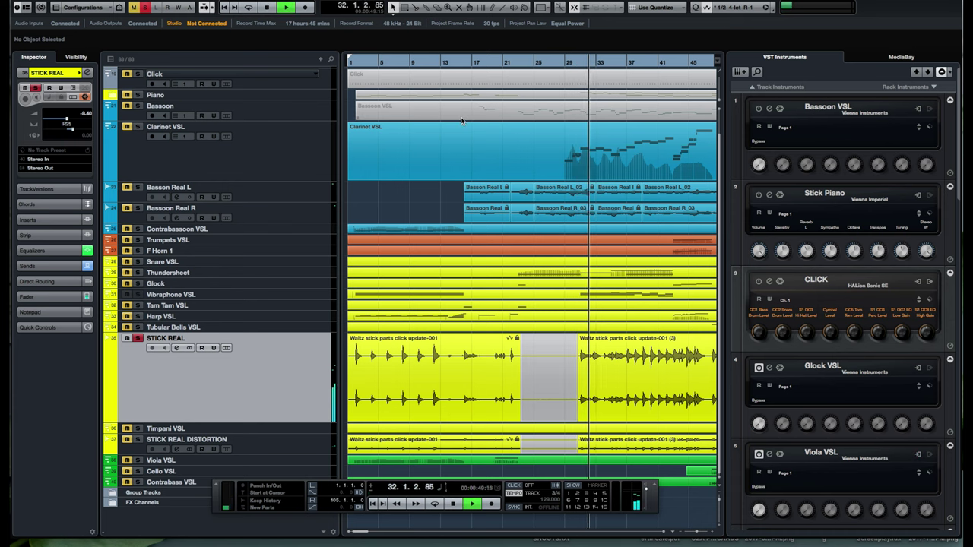
key("g")
key("g")
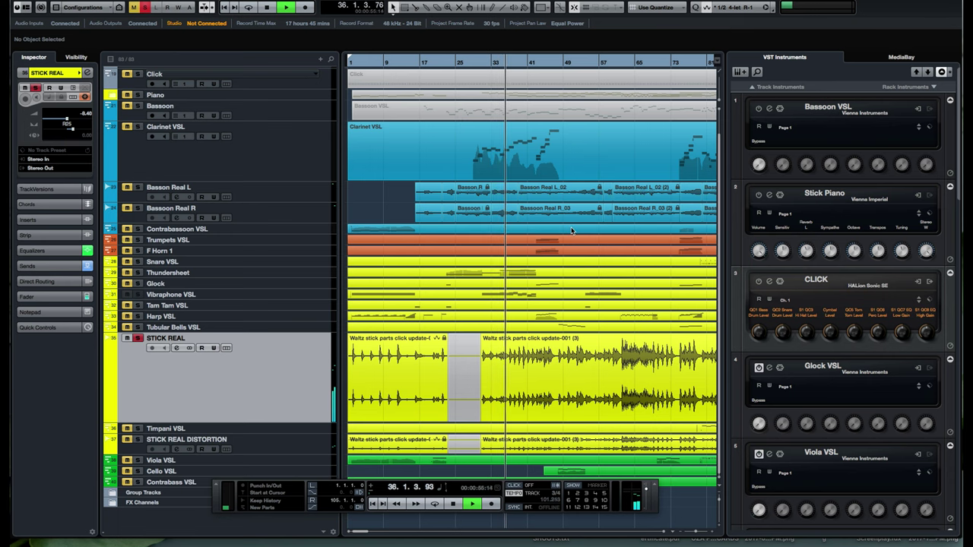
key("h")
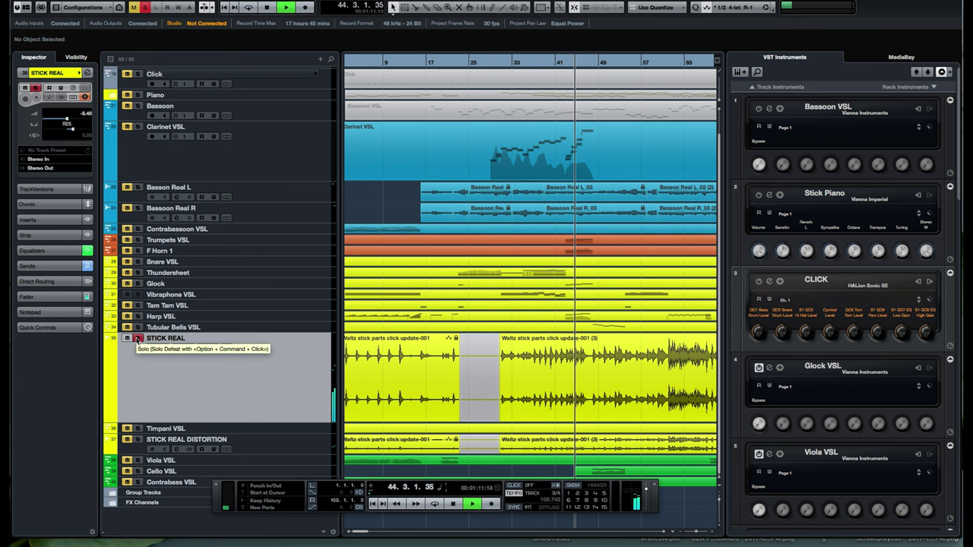
Solo both Bassoon Real tracks alongside STICK REAL, listen up to bar 57, stop playback and clear the solos.
left_click(137, 208)
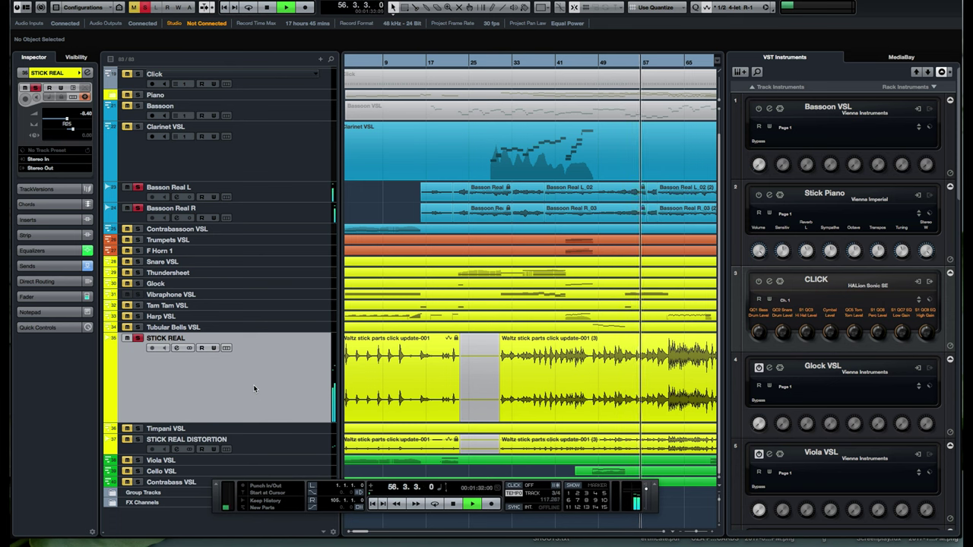
key("space")
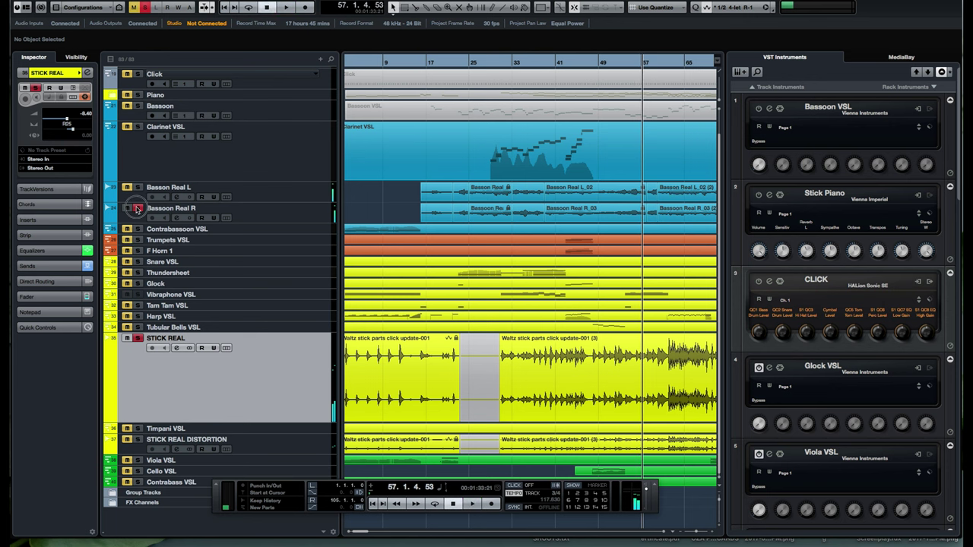
left_click(138, 338)
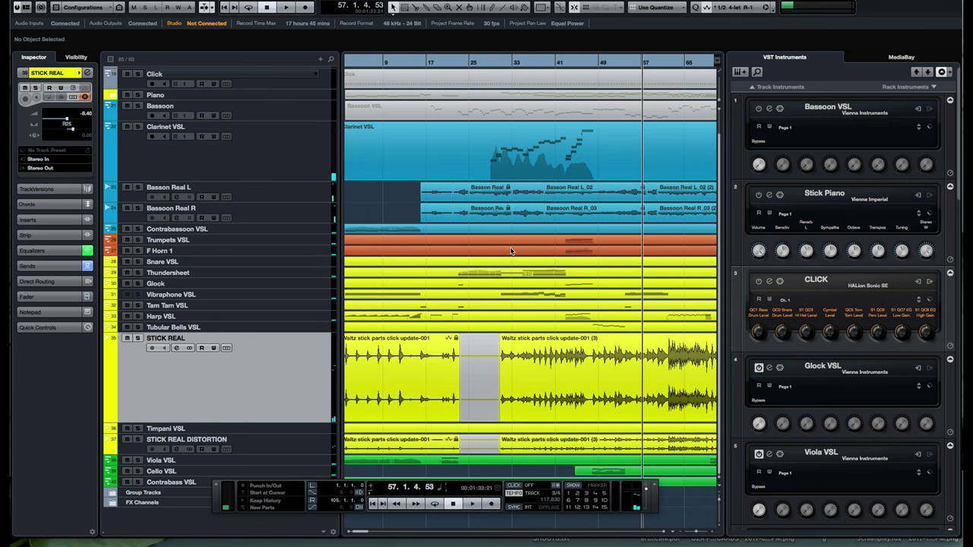
Play the full unsoloed arrangement on to bar 71 with the whole piece in view.
key("g")
key("g")
key("g")
key("g")
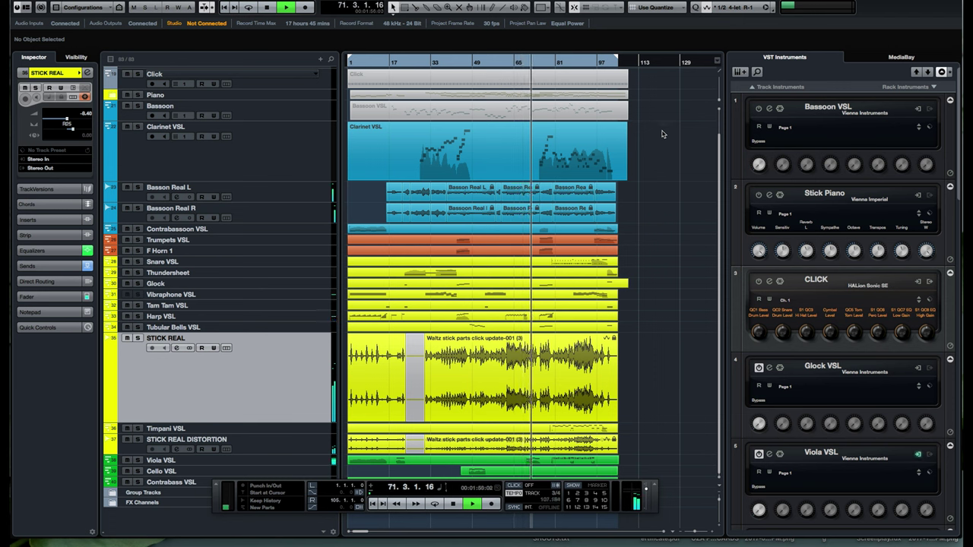
Select the Viola VSL track and examine its part between bars 61 and 89 during playback, stopping at bar 82.
left_click(188, 466)
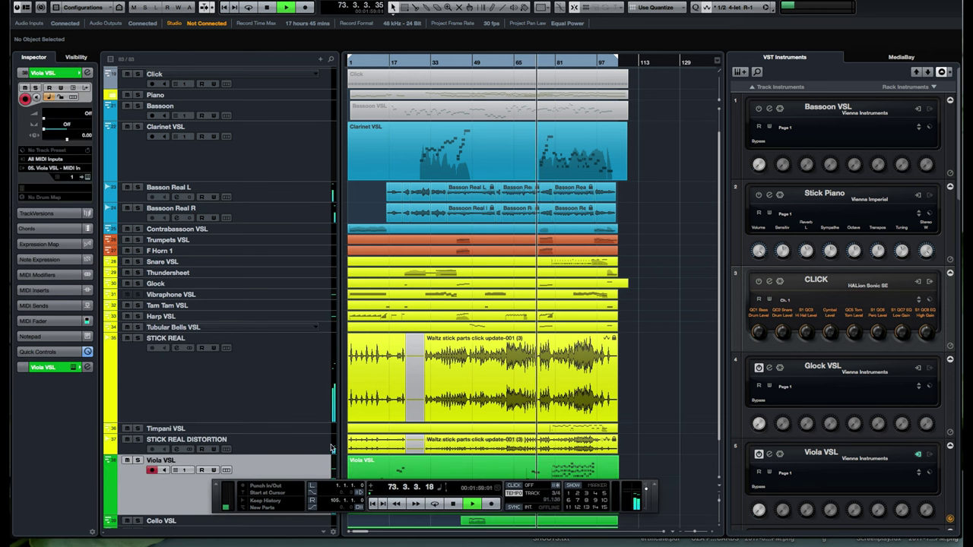
scroll(639, 343, "up", 1)
scroll(608, 334, "up", 4)
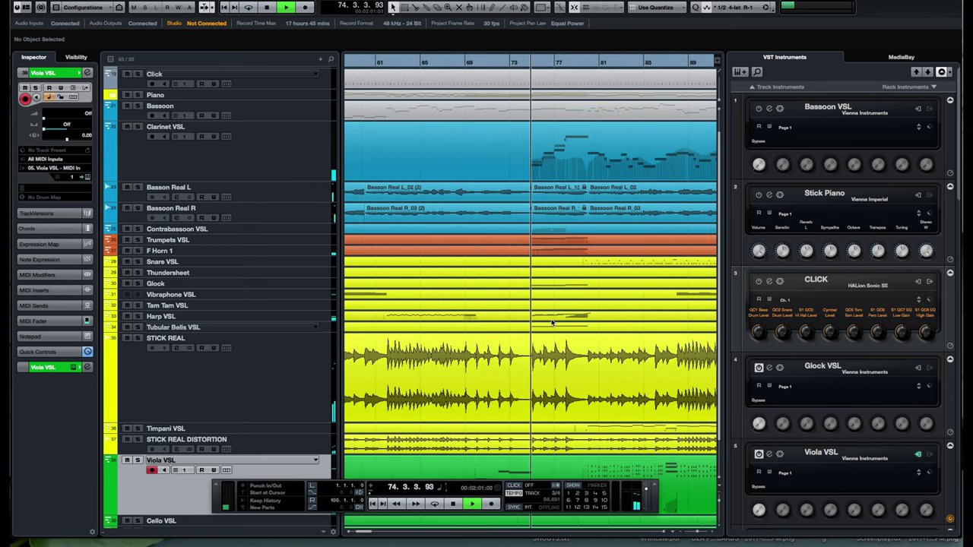
scroll(563, 327, "down", 1)
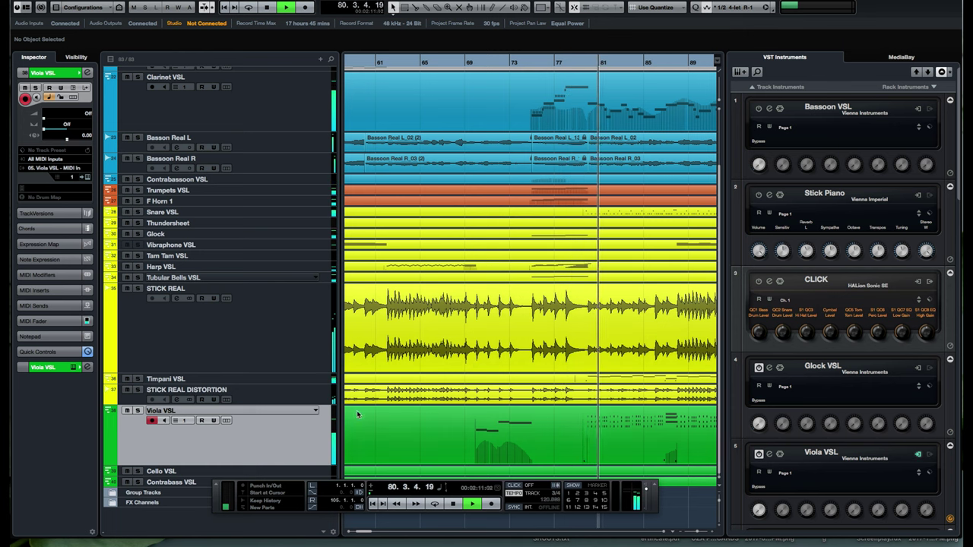
key("space")
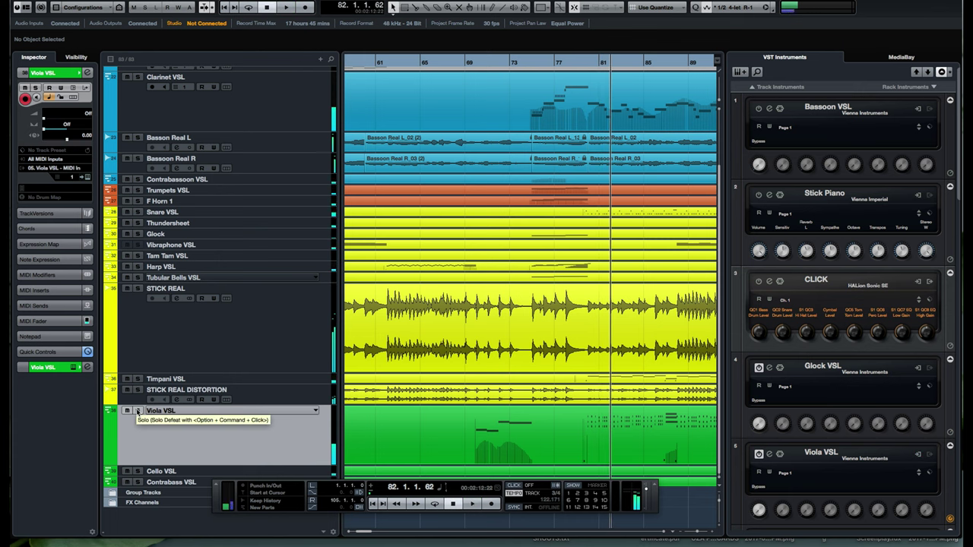
Solo the Viola VSL track and play it from bar 68.
left_click(138, 410)
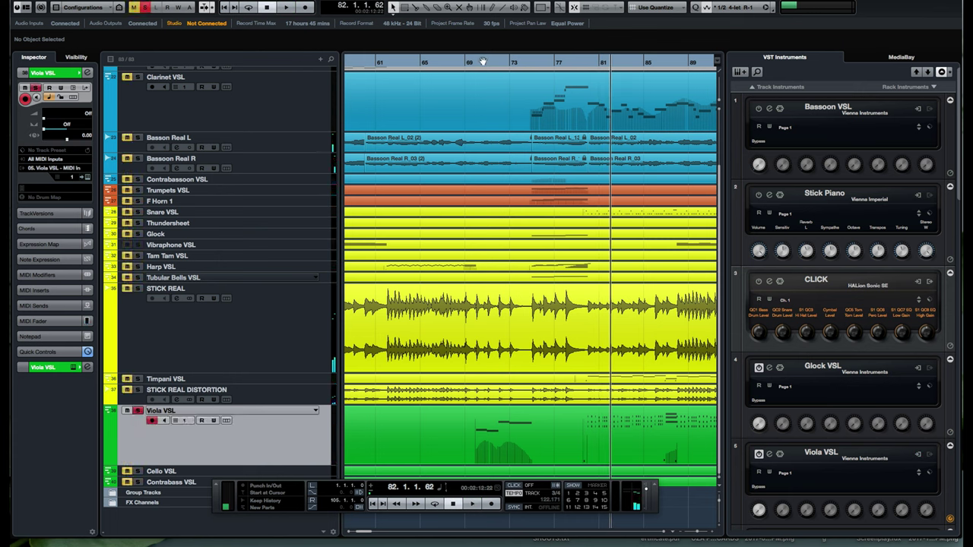
left_click(456, 63)
key("space")
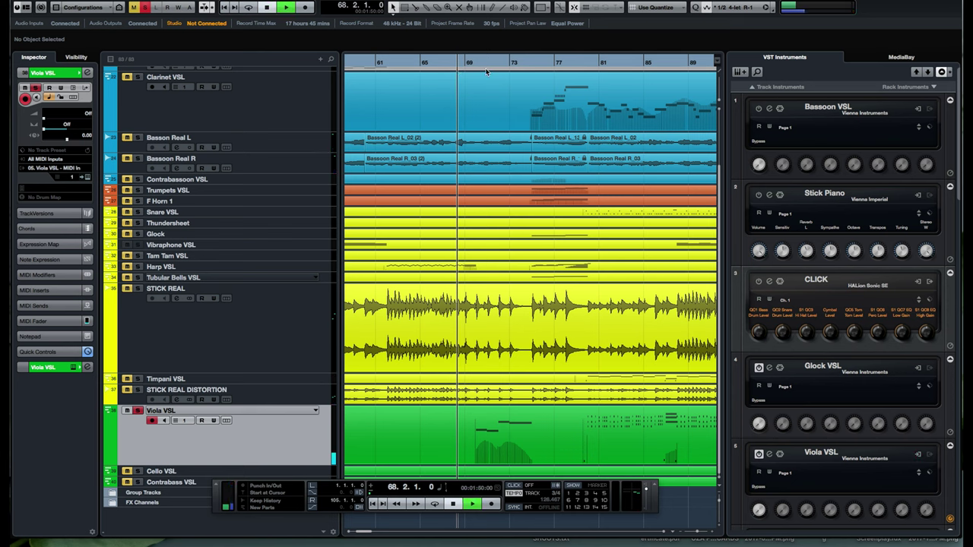
Play the soloed Viola VSL part from around bar 20, with the timeline showing a wider stretch of the piece.
key("KP_1")
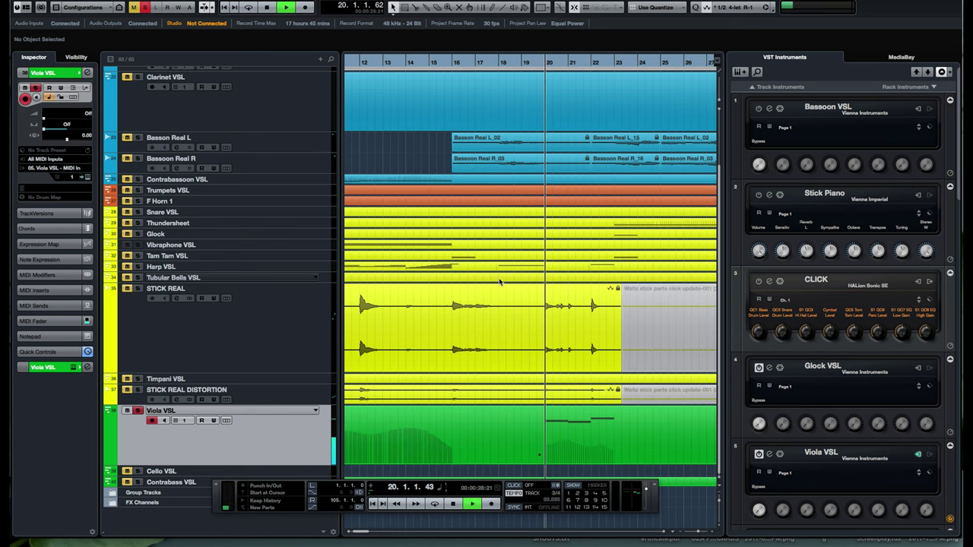
key("g")
key("g")
key("g")
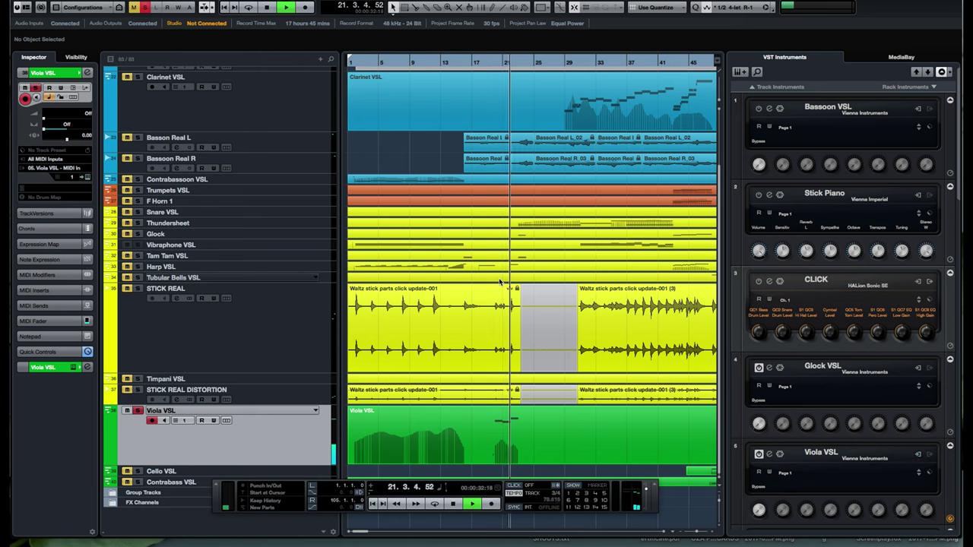
key("g")
key("g")
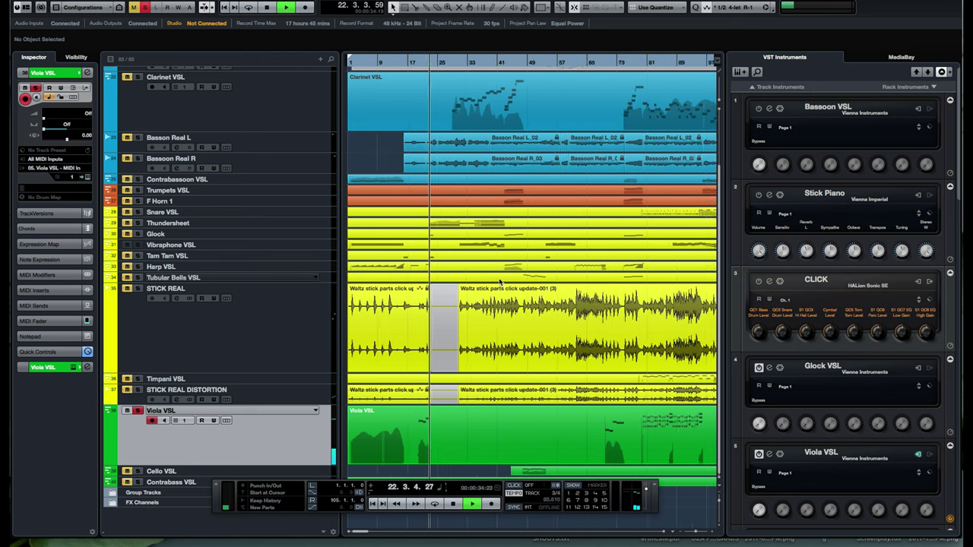
Play the soloed Viola VSL part from bar 69 and examine its swelling notes up to bar 73.
left_click(561, 62)
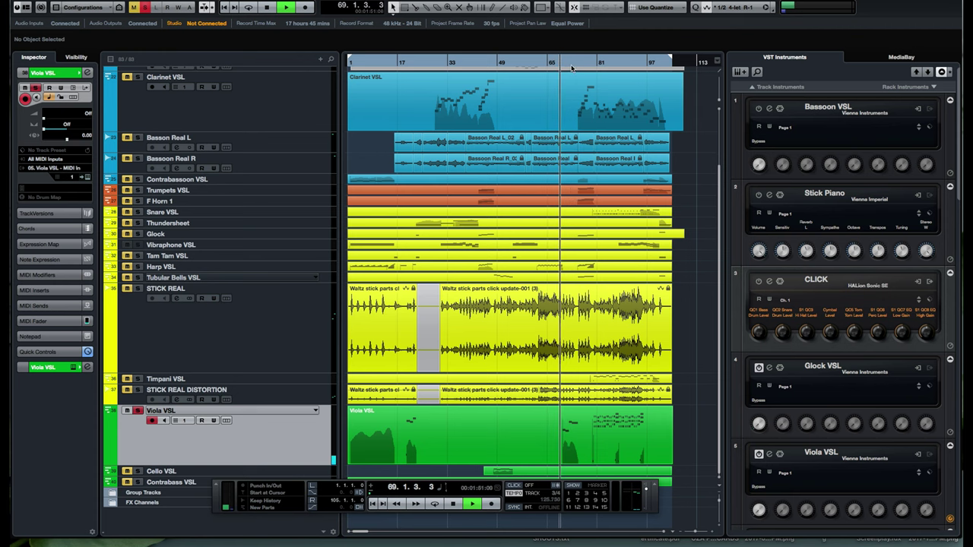
key("h")
key("h")
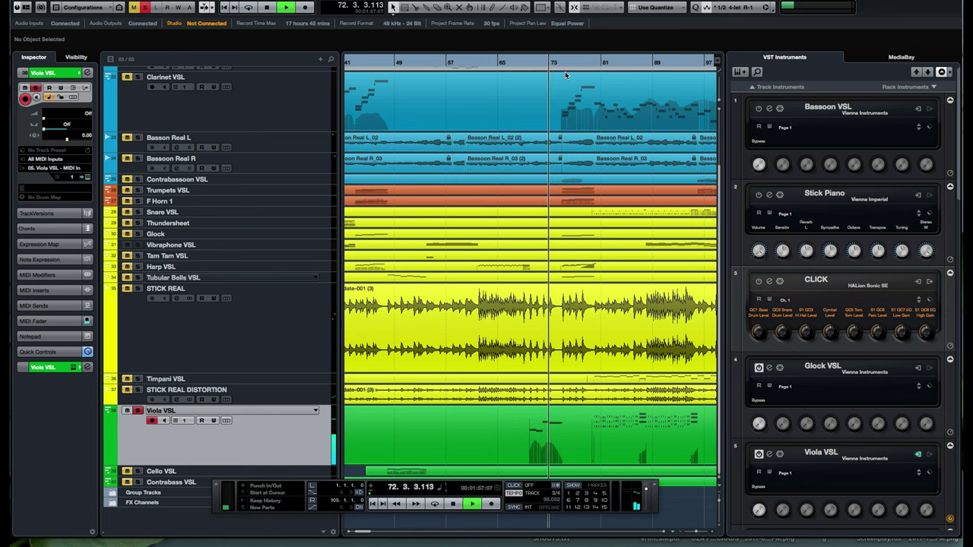
key("g")
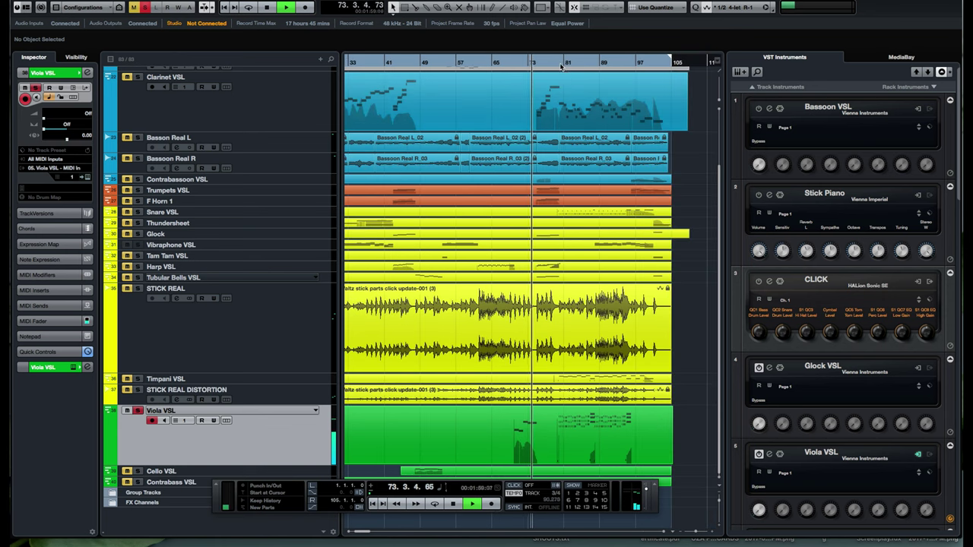
Play the soloed Viola VSL part from bar 78, examine its short repeated notes, and clear the track's solo.
left_click(562, 65)
left_click(555, 64)
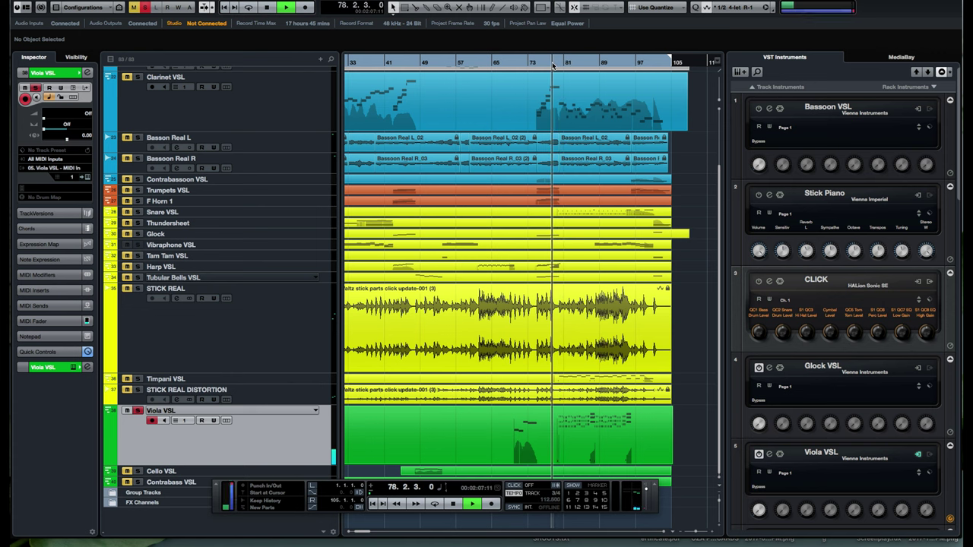
key("h")
key("h")
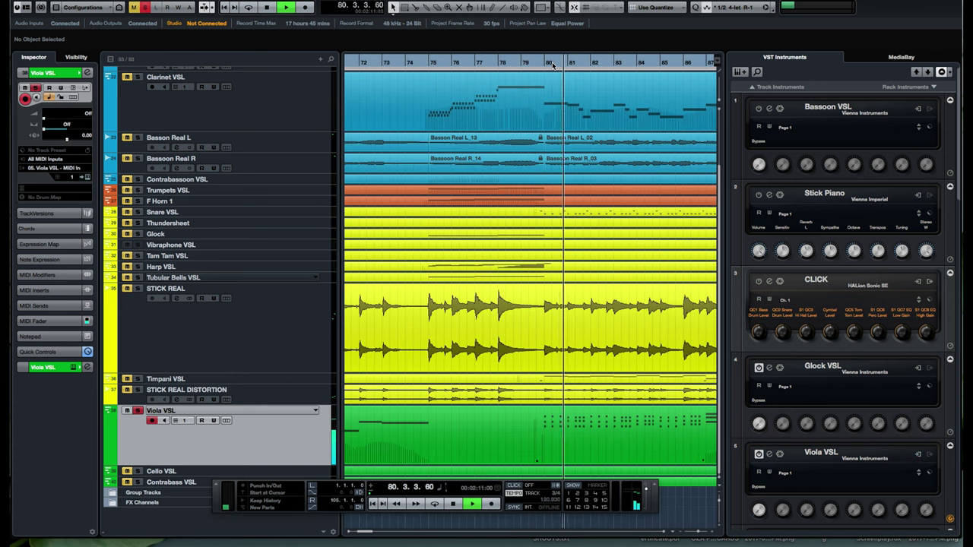
key("g")
key("g")
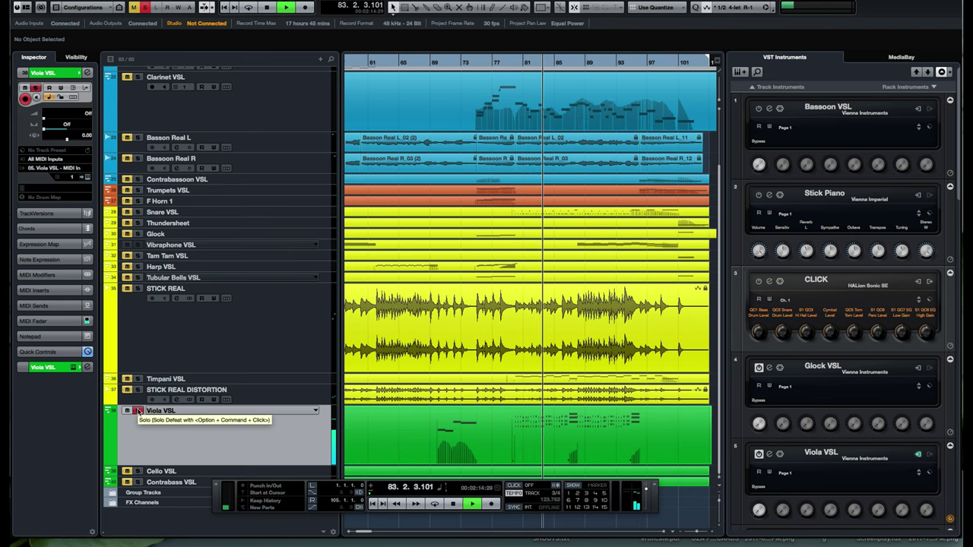
left_click(138, 411)
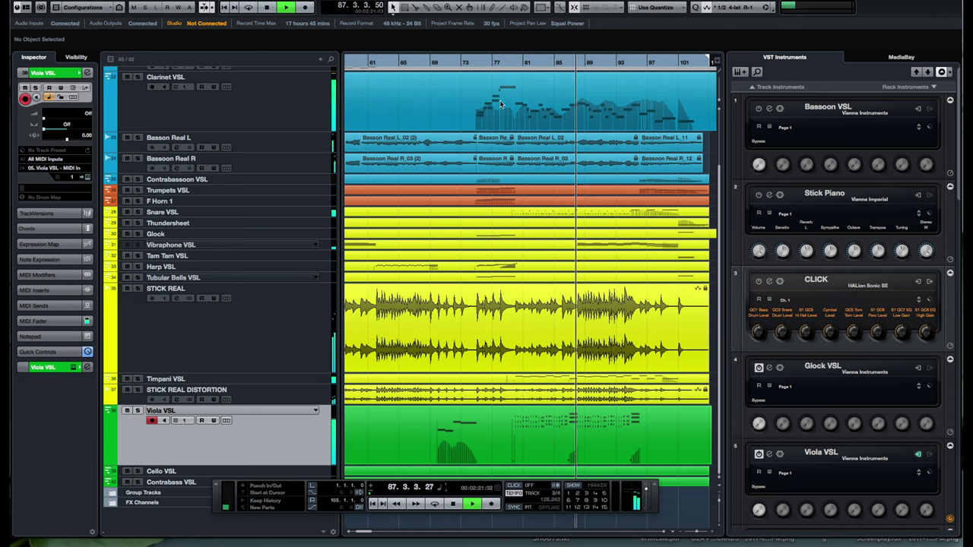
Replay the full mix from bar 73 and audition the Harp VSL track soloed up to bar 80.
left_click_drag(484, 66, 469, 67)
key("space")
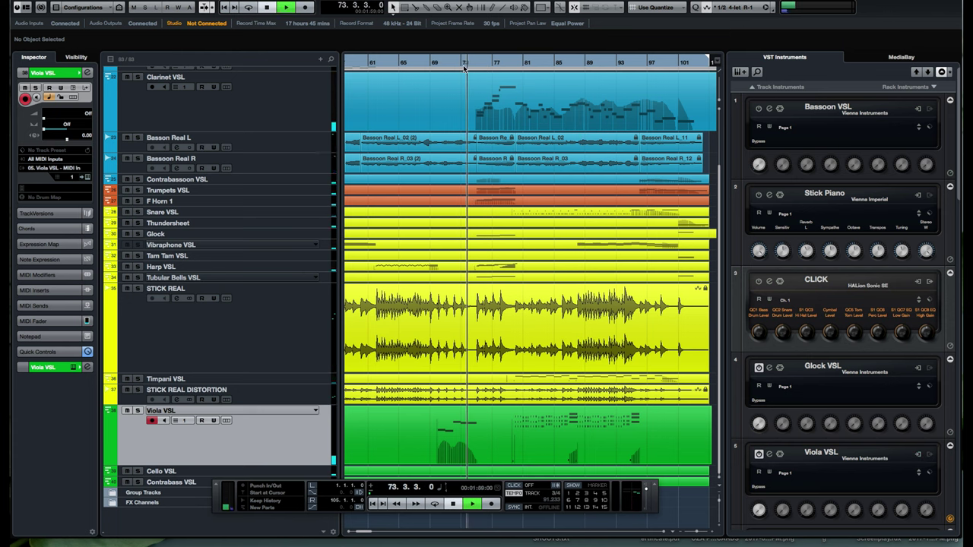
left_click(137, 268)
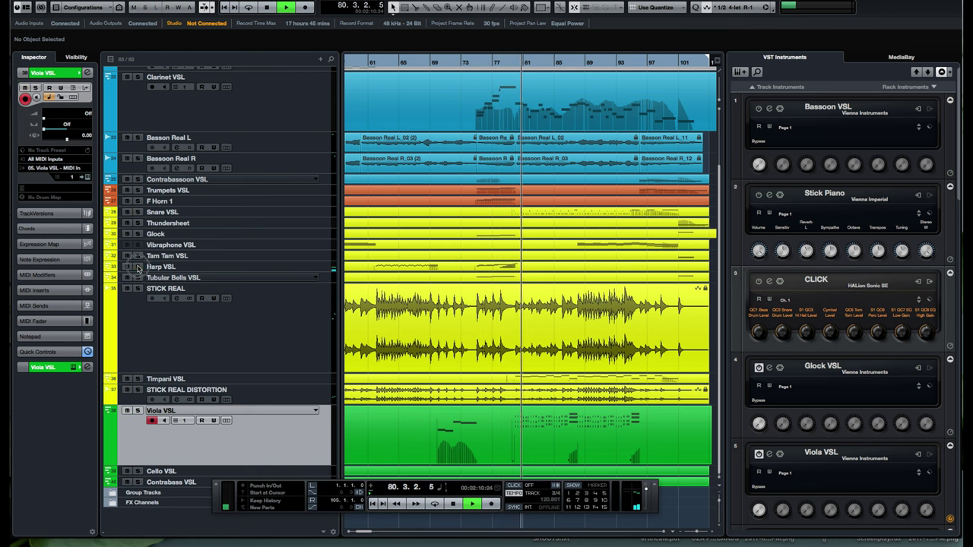
Play the full unsoloed arrangement on to bar 82 with the whole piece in view, and stop playback.
key("g")
key("g")
key("g")
key("g")
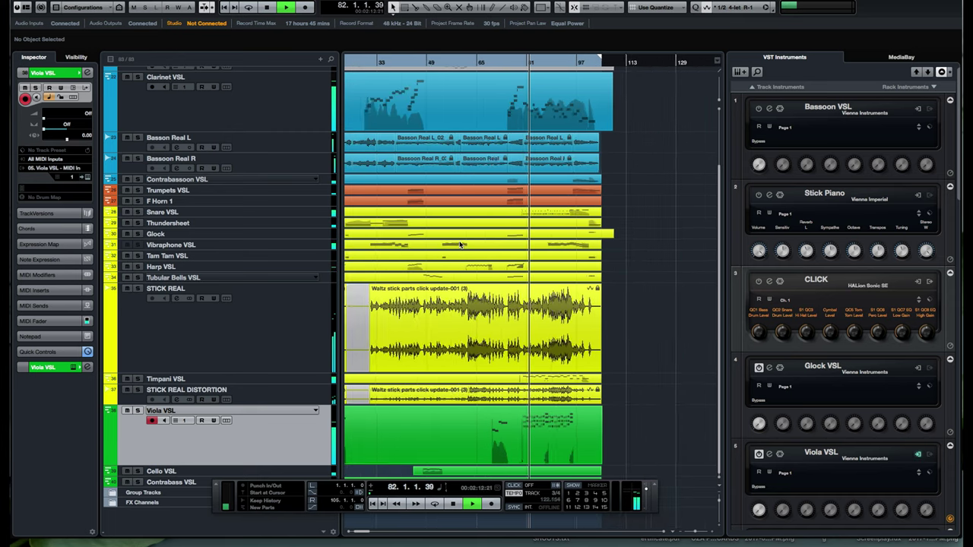
key("space")
key("g")
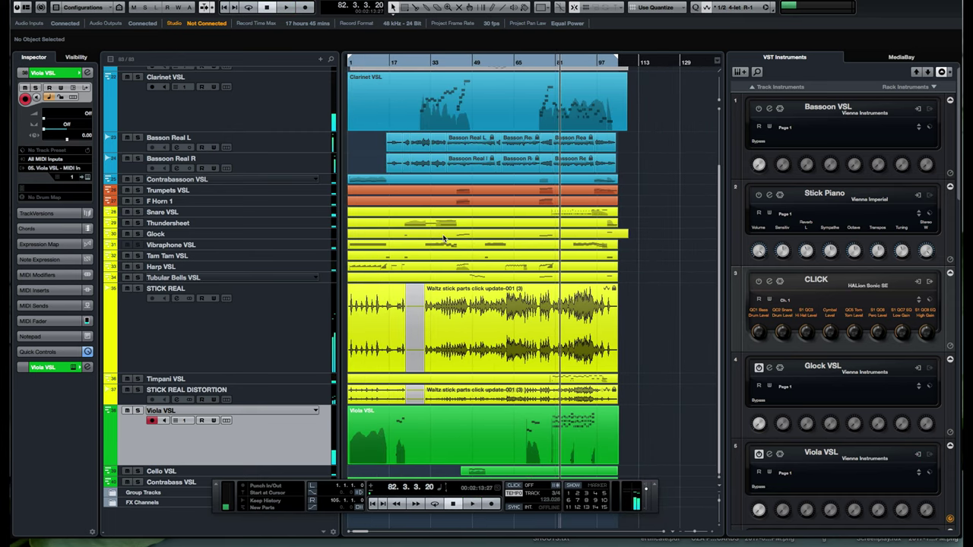
Solo Trumpets VSL and F Horn 1, listen to their entry up to bar 80, stop playback and clear both solos.
left_click(137, 190)
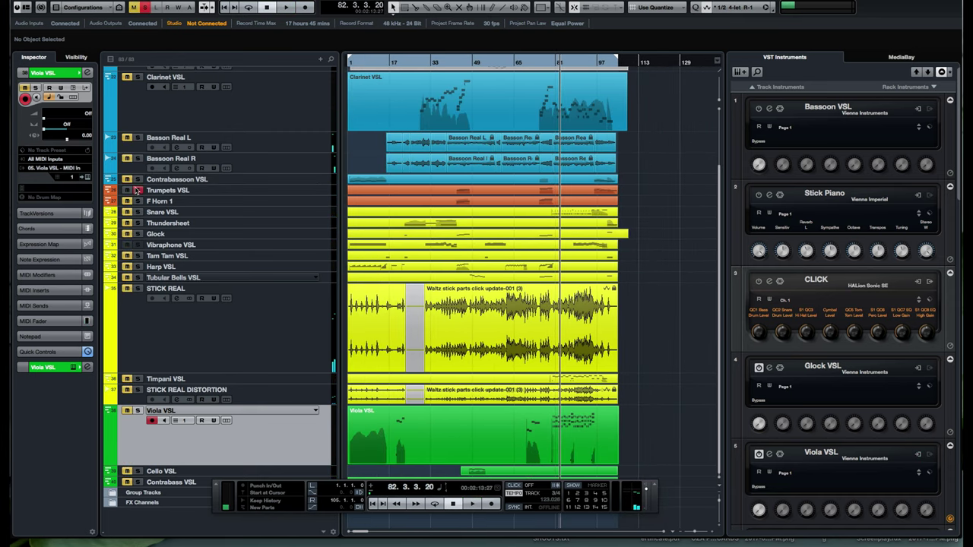
left_click_drag(552, 61, 539, 64)
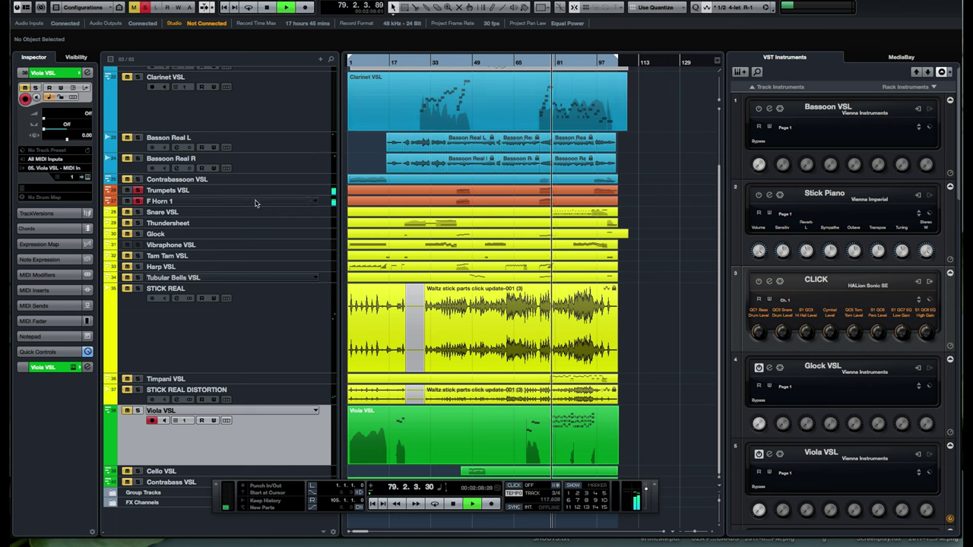
key("space")
left_click(137, 201)
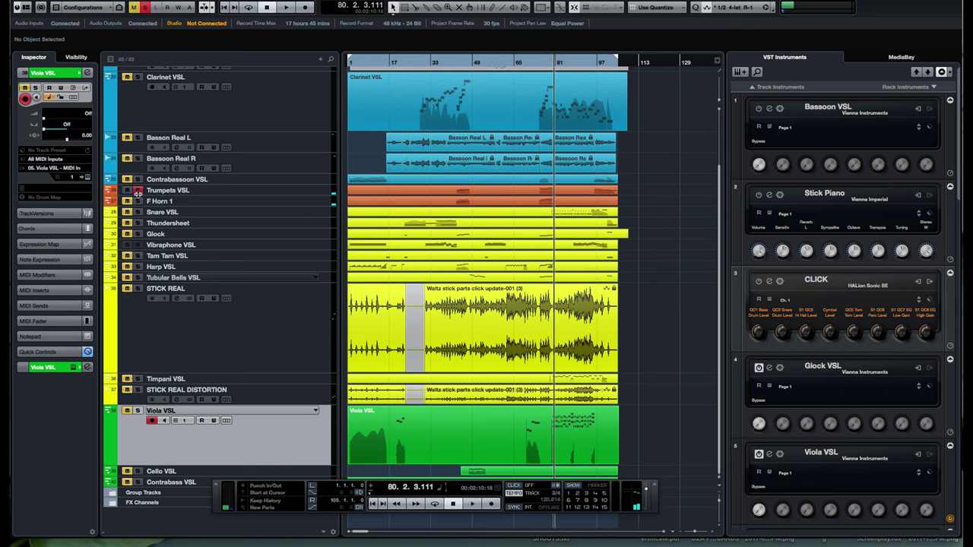
left_click(137, 190)
Solo the Tam Tam VSL track, listen to its hit up to bar 25, and clear the solo.
left_click(138, 256)
left_click(403, 63)
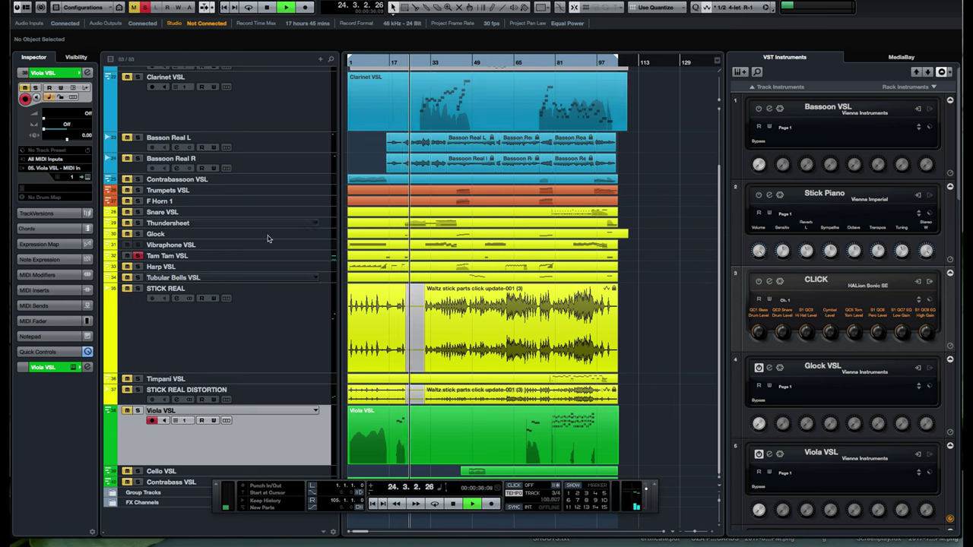
left_click(139, 256)
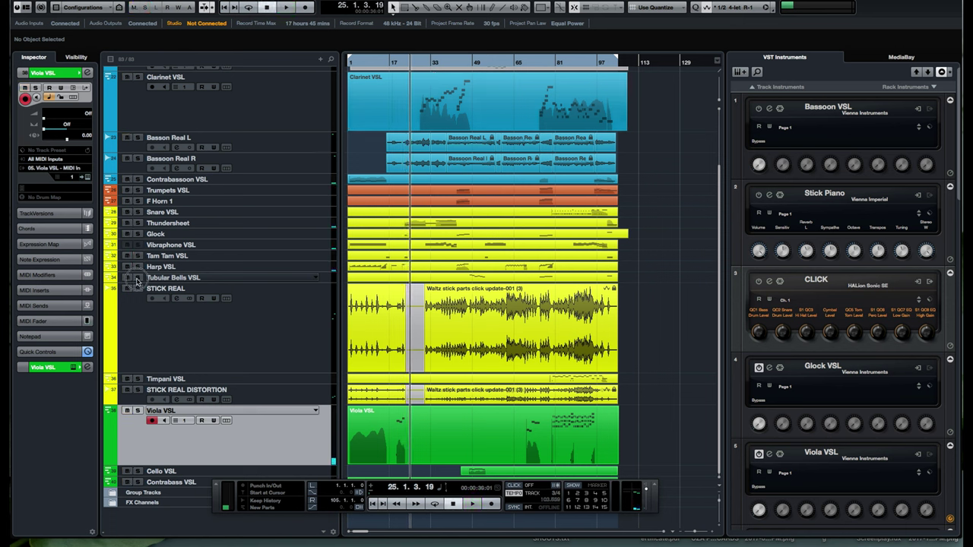
Solo Tubular Bells VSL, listen from about bar 46 to bar 54 with its track enlarged, and clear the solo.
left_click(137, 278)
left_click_drag(482, 63, 466, 64)
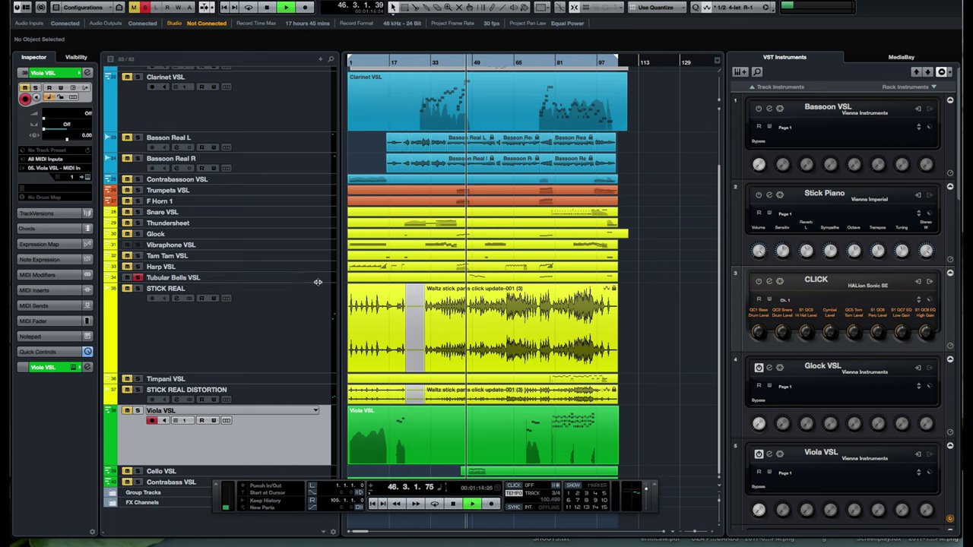
left_click_drag(318, 282, 310, 342)
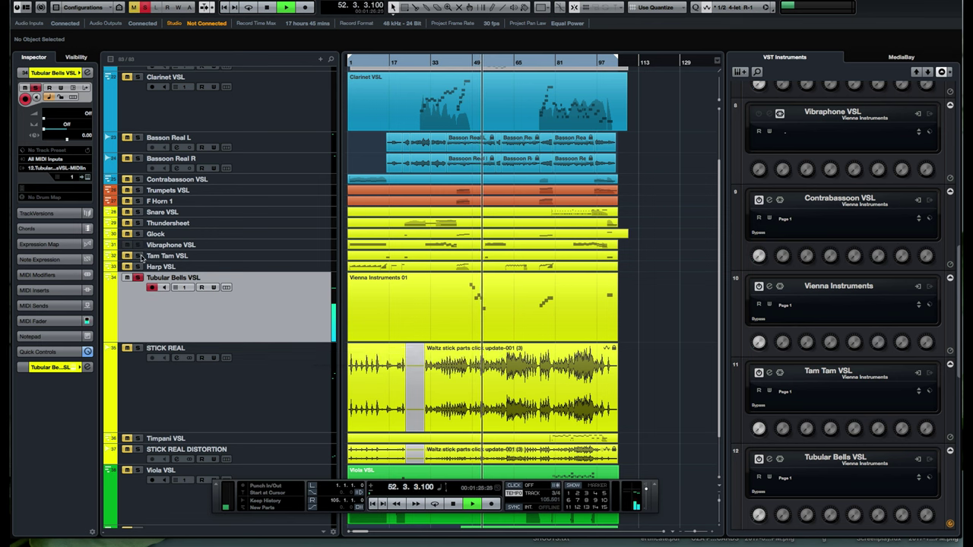
left_click(138, 278)
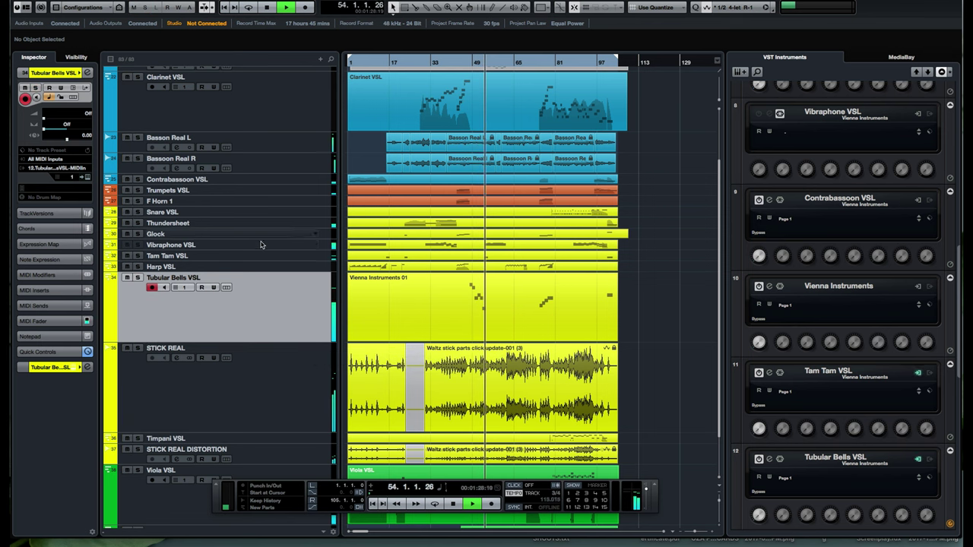
Select the Vibraphone VSL part and play the full mix up to bar 61 with the whole piece and string tracks in view.
left_click(459, 247)
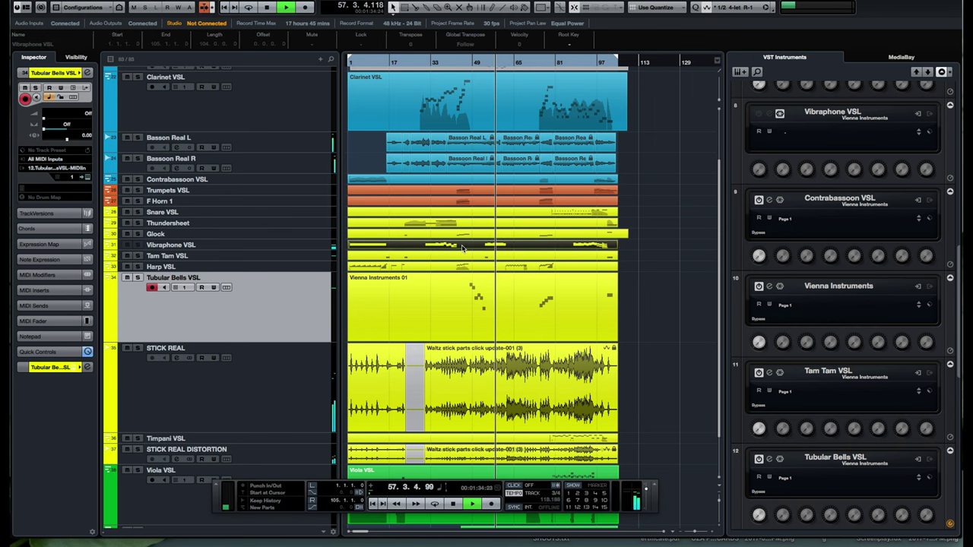
key("g")
key("g")
key("g")
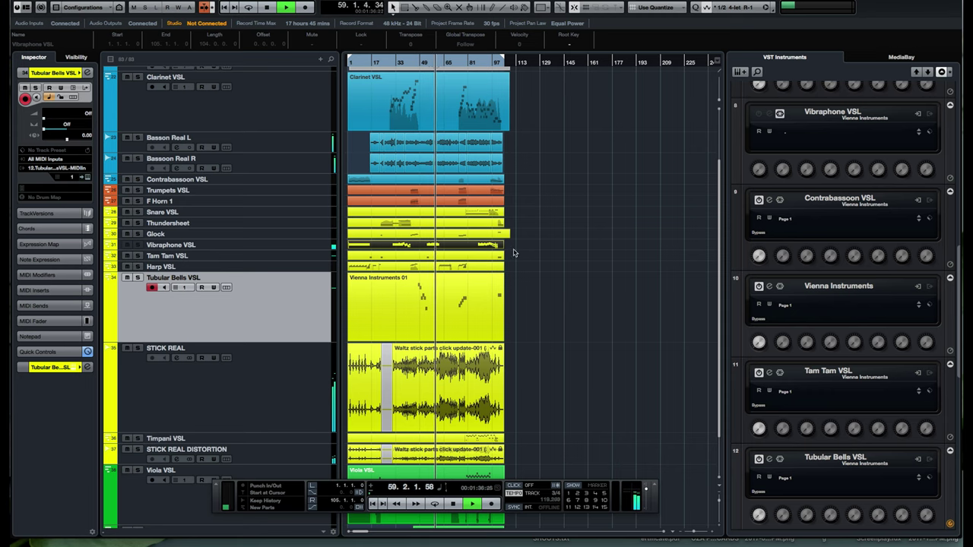
key("h")
scroll(590, 248, "down", 2)
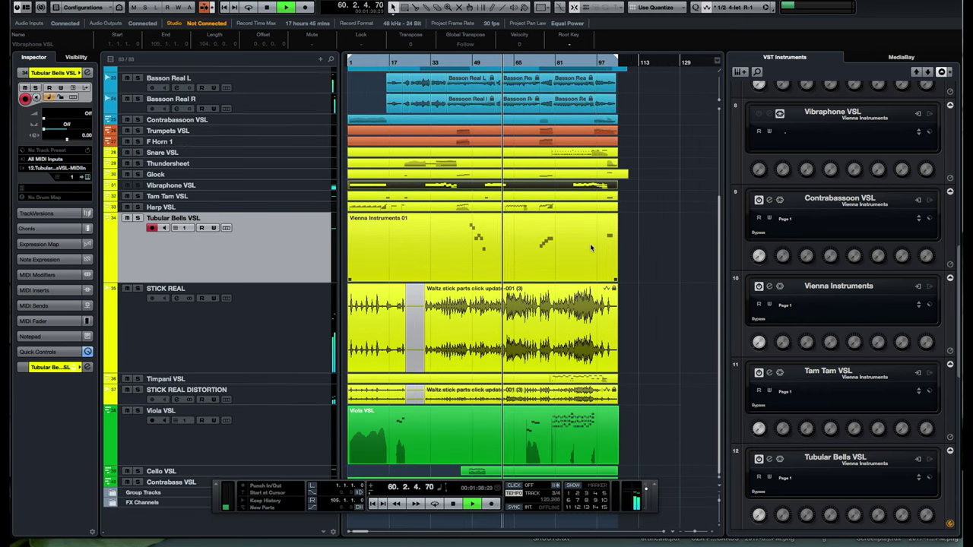
key("space")
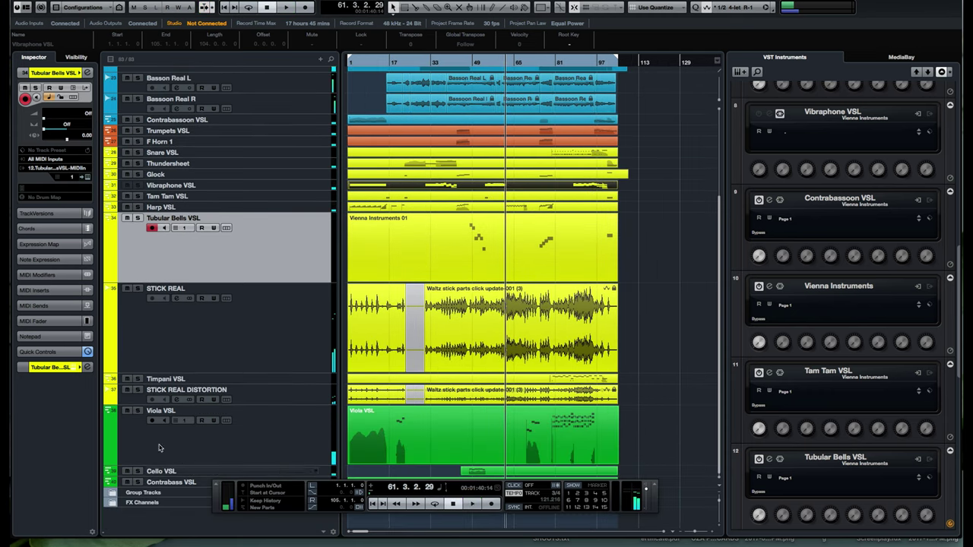
Solo Viola, Cello and Contrabass VSL, uncover their tracks by moving the transport, listen up to bar 54, and clear all solos.
left_click(137, 412)
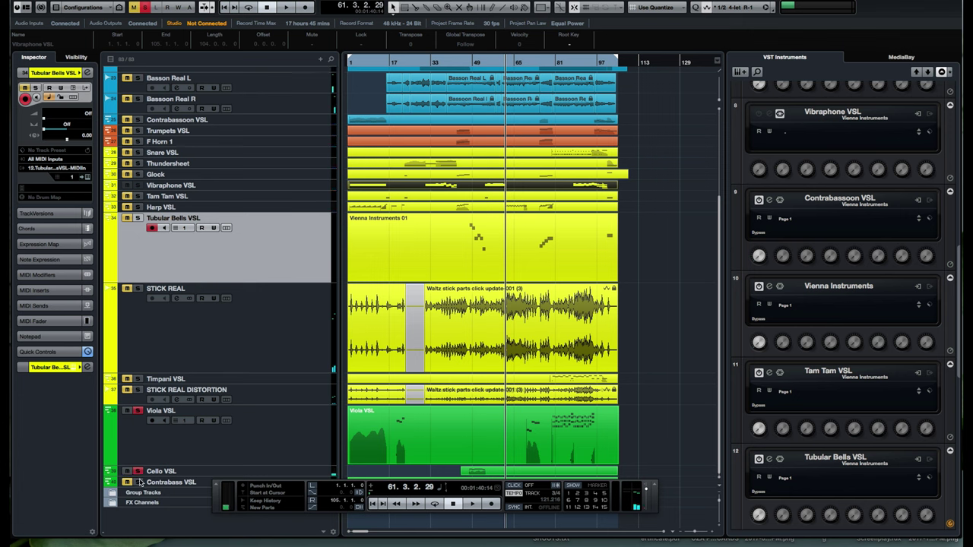
left_click_drag(218, 501, 143, 362)
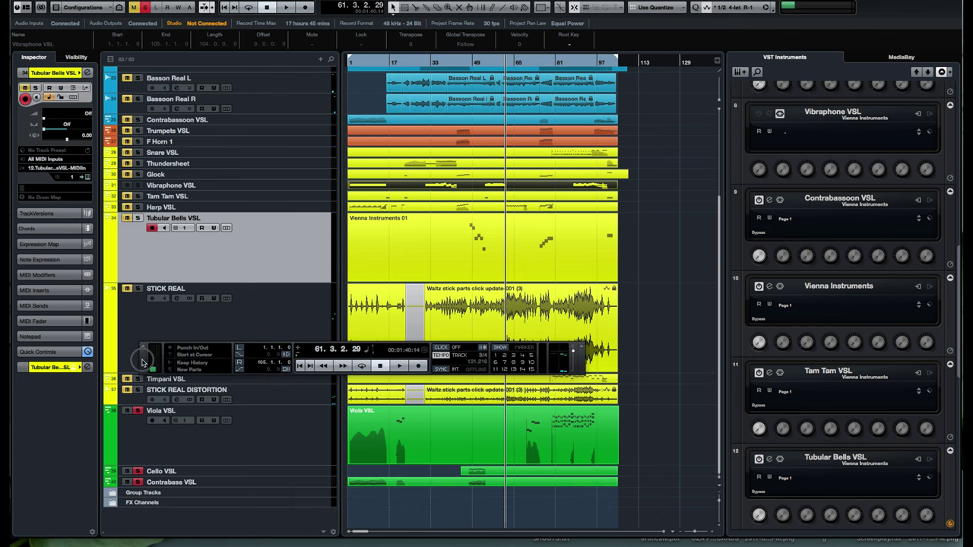
left_click_drag(475, 64, 465, 62)
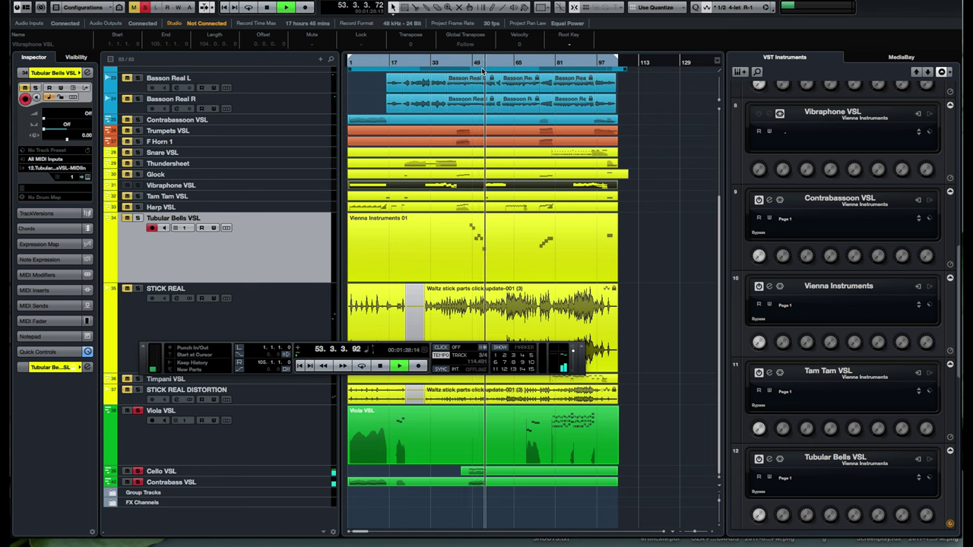
key("space")
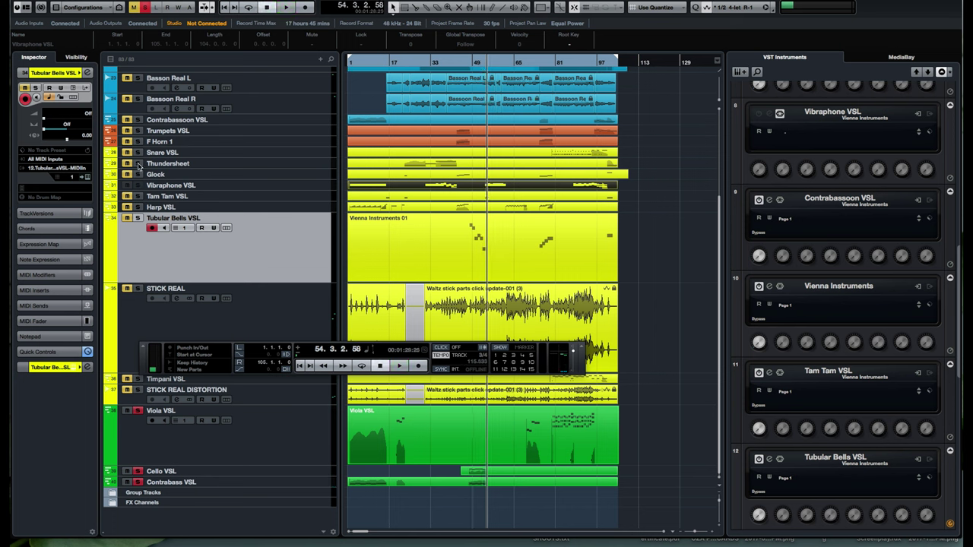
left_click(145, 8)
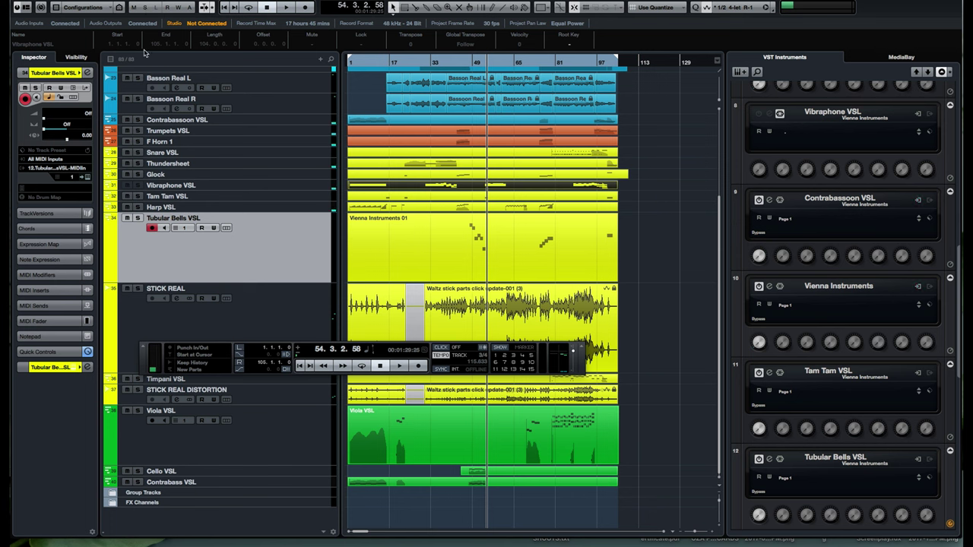
Solo the Thundersheet track and examine its swells up to bar 38 during playback, with the track enlarged.
left_click(138, 163)
left_click_drag(392, 62, 397, 62)
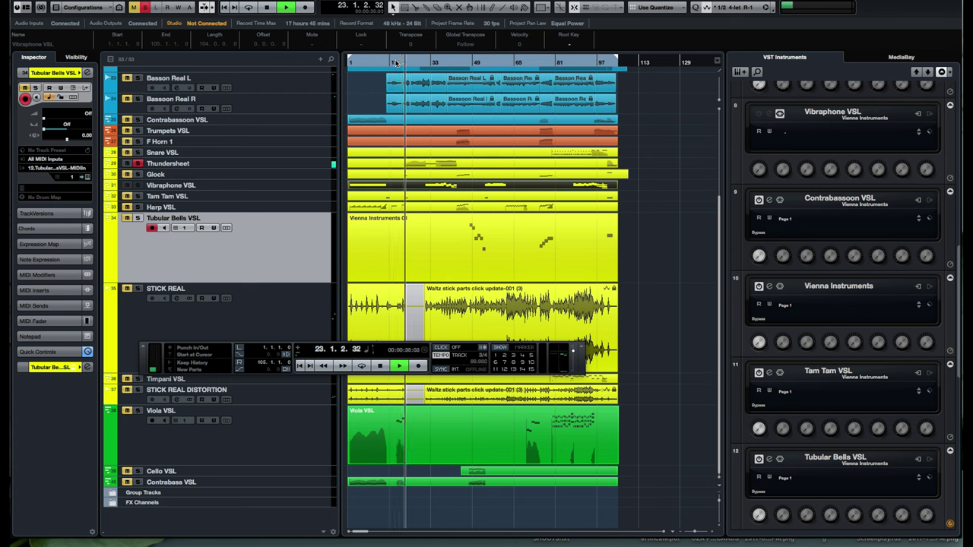
left_click(258, 167)
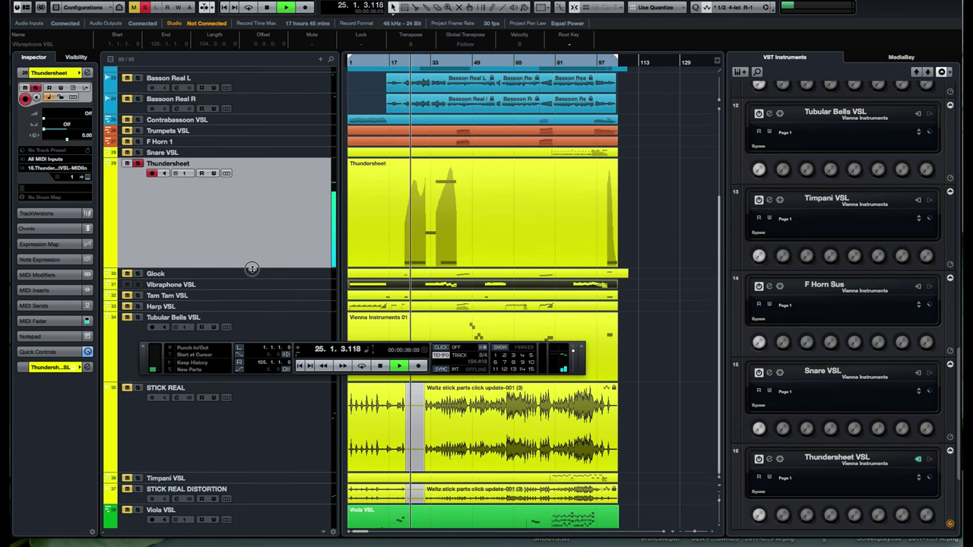
key("h")
key("h")
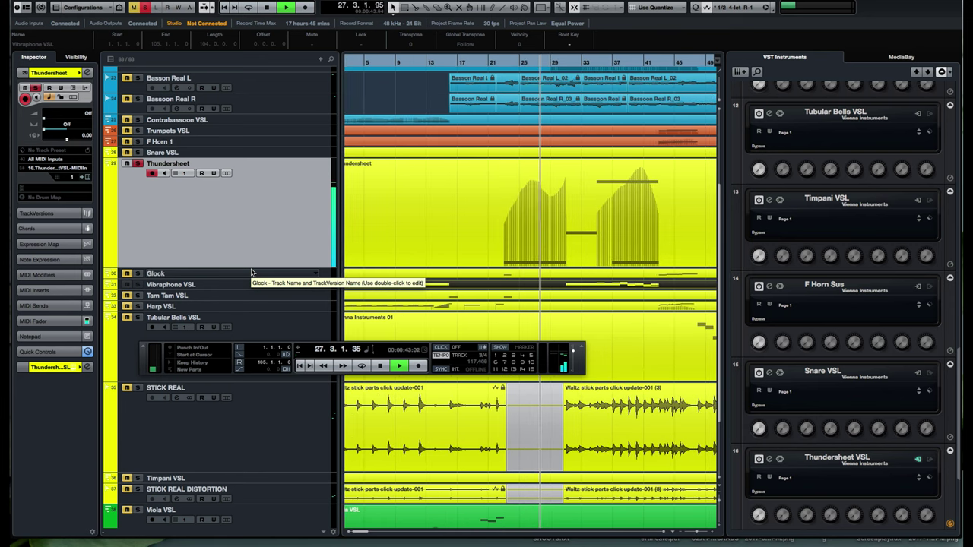
key("g")
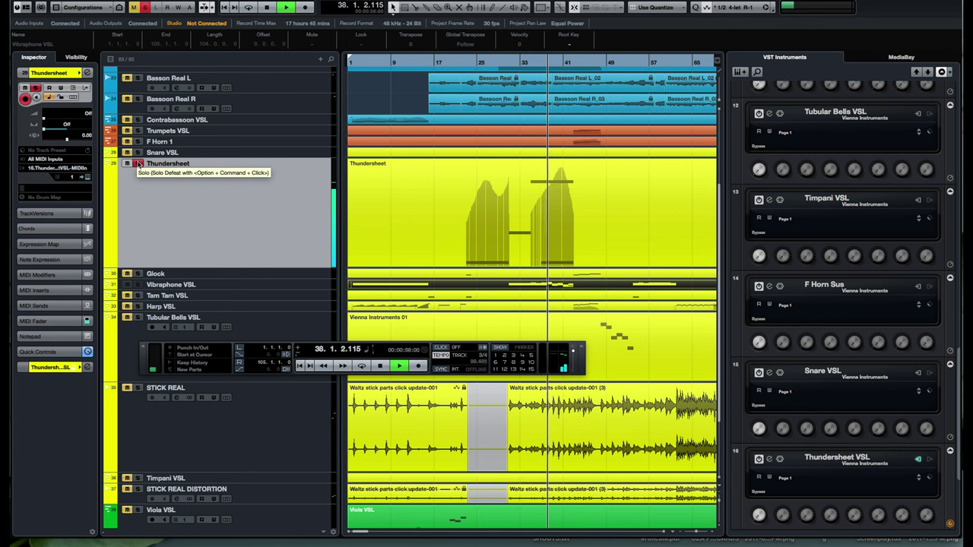
Clear the Thundersheet solo, listen to the full mix up to bar 44, and stop playback.
left_click(137, 164)
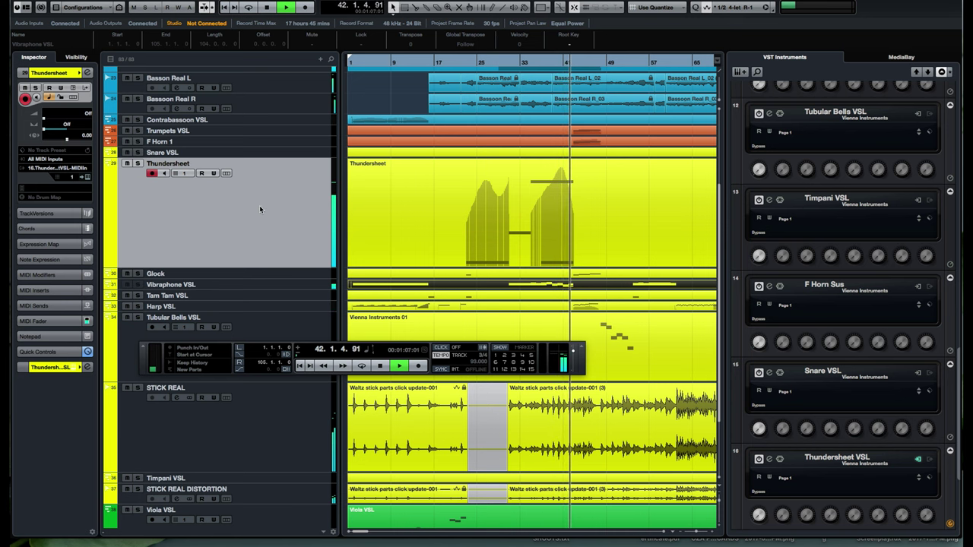
scroll(259, 209, "up", 4)
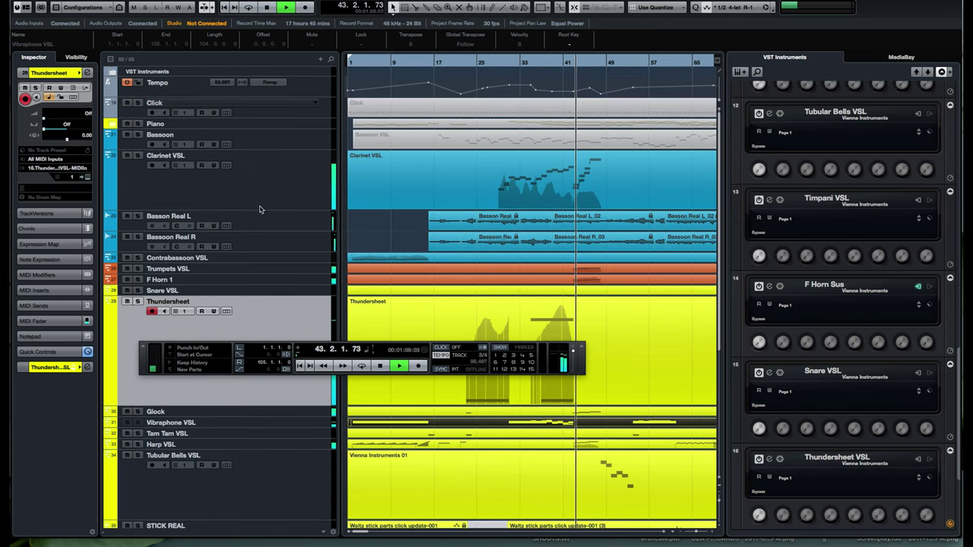
key("space")
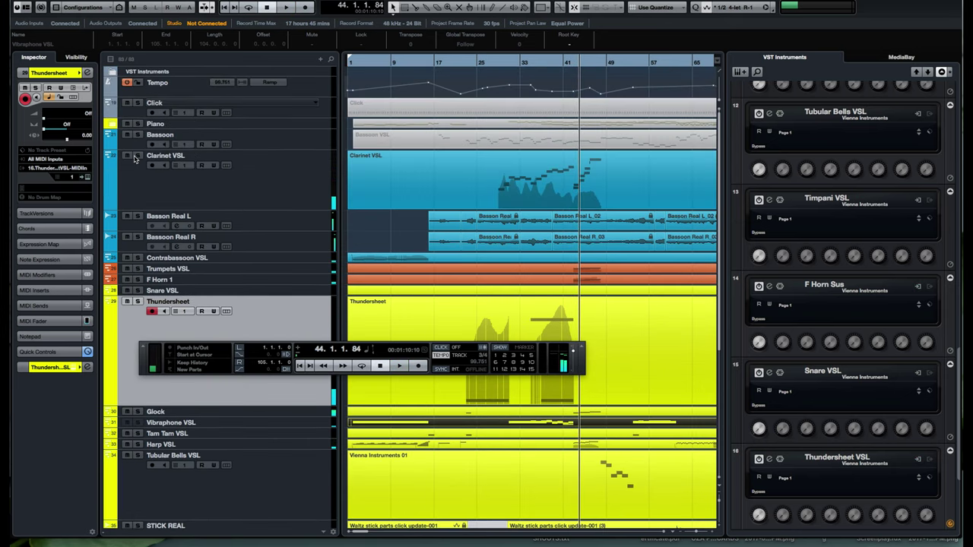
Solo Clarinet VSL, listen from about bar 29 to bar 47, and clear the solo.
left_click(137, 156)
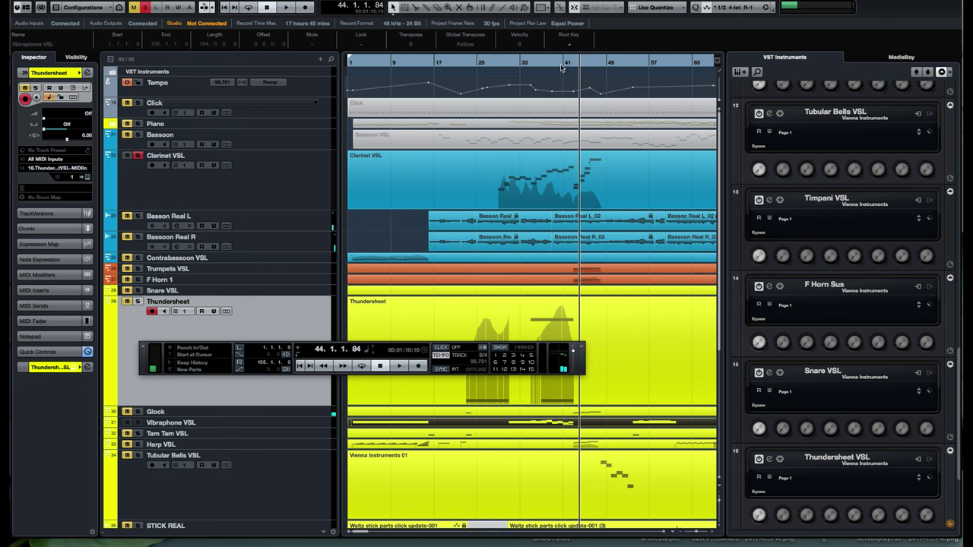
left_click_drag(508, 63, 497, 66)
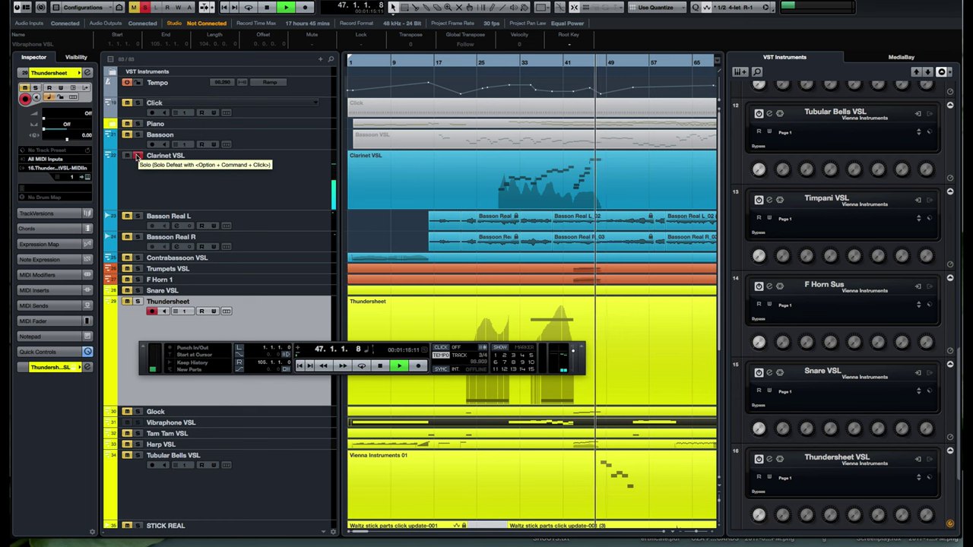
left_click(138, 156)
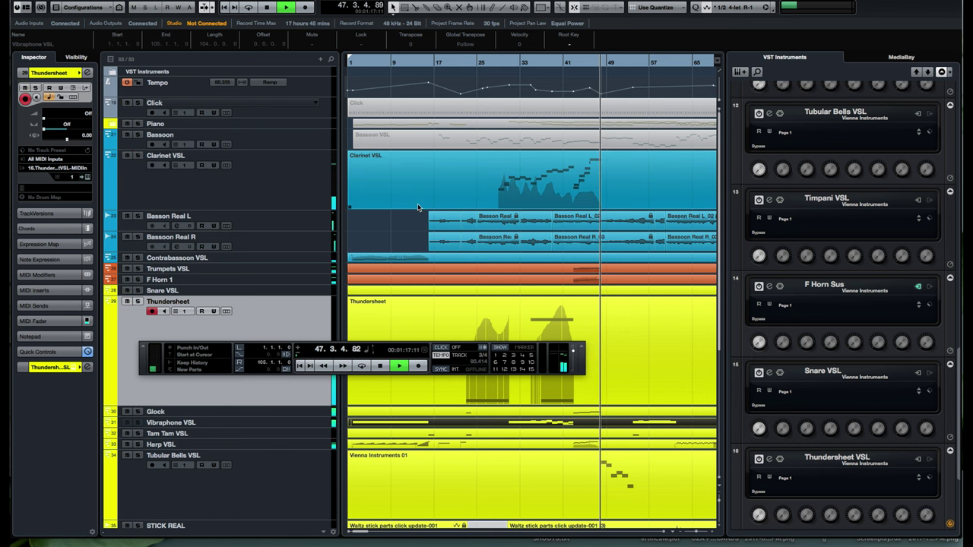
Play the full mix up to bar 52 with the whole piece in view, and move the transport off the Stick tracks.
key("g")
key("g")
key("g")
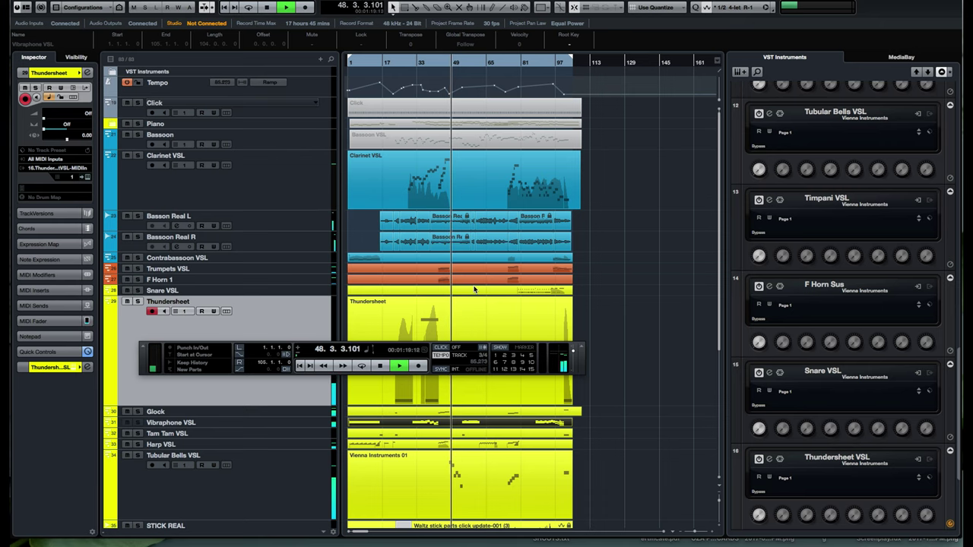
scroll(473, 290, "down", 5)
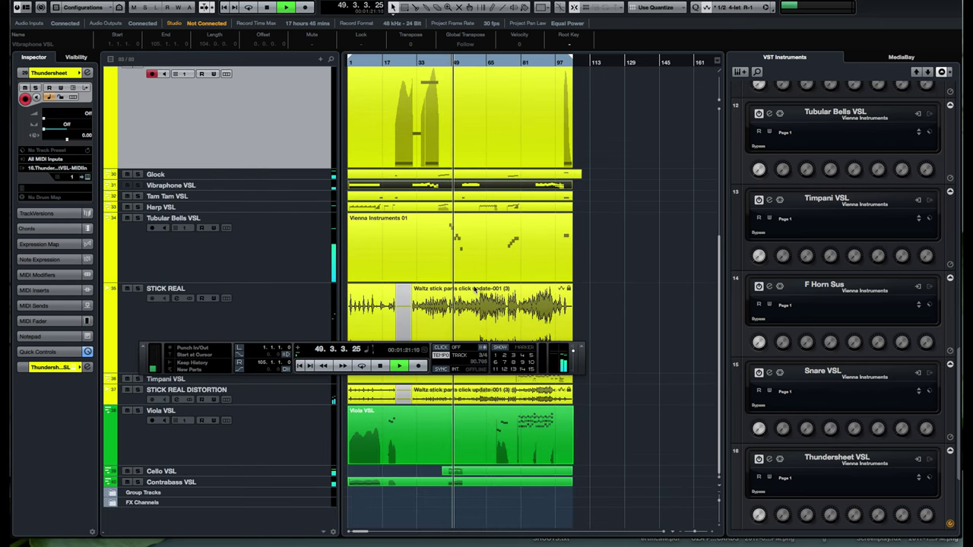
scroll(474, 290, "up", 5)
scroll(474, 290, "down", 5)
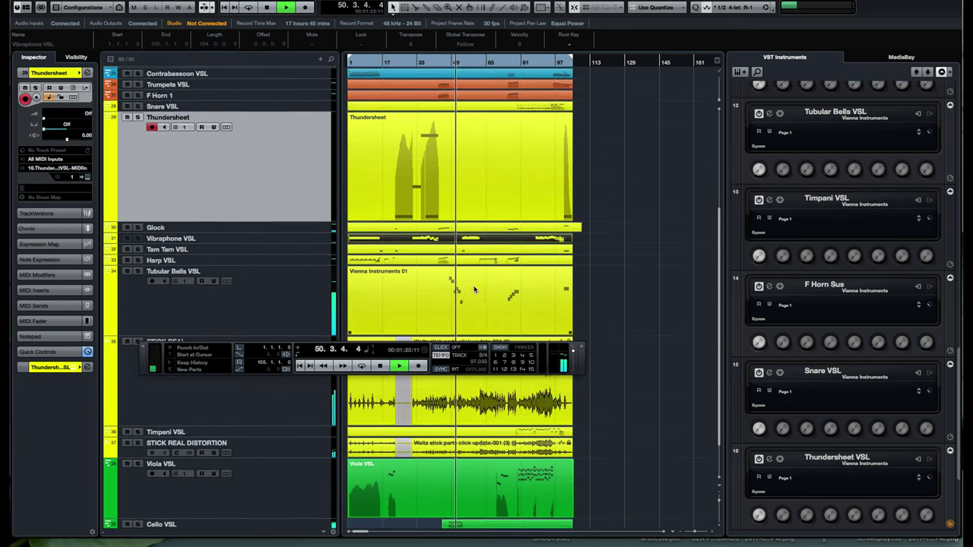
left_click_drag(141, 357, 144, 460)
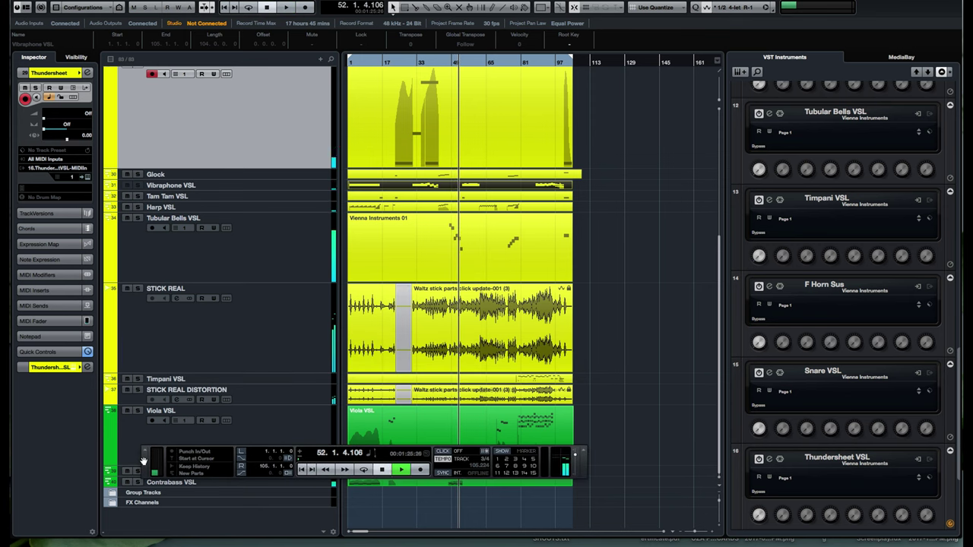
Solo STICK REAL DISTORTION, listen up to bar 63 at closer zoom, and select its track.
left_click(138, 390)
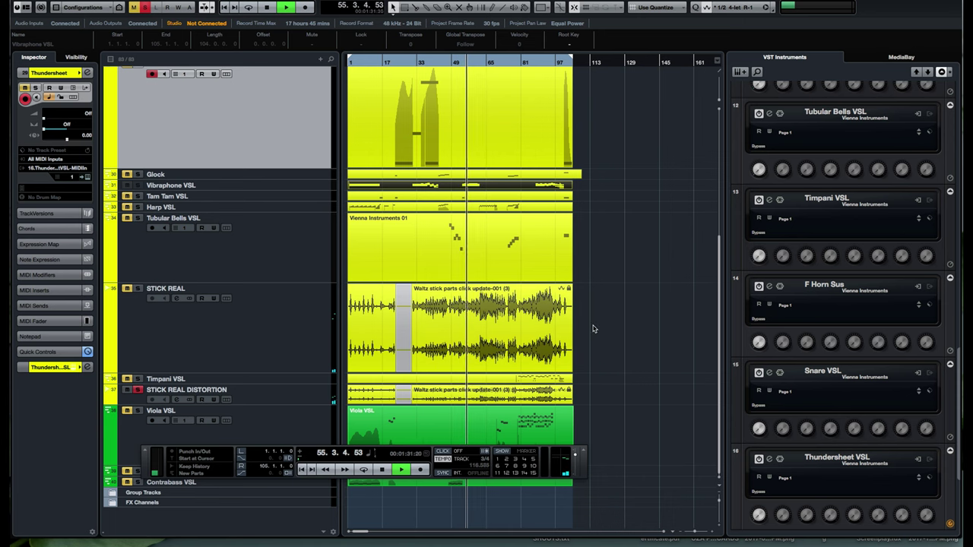
key("h")
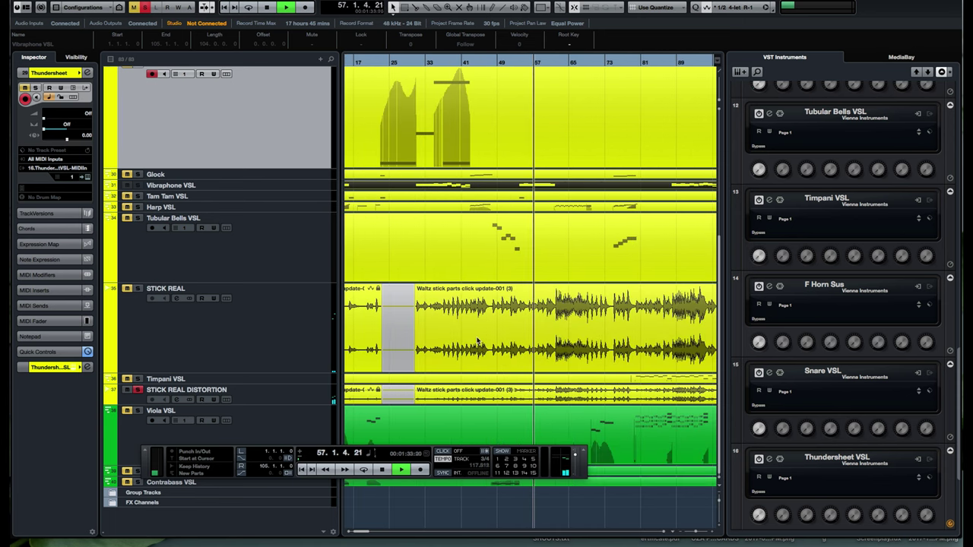
left_click(271, 394)
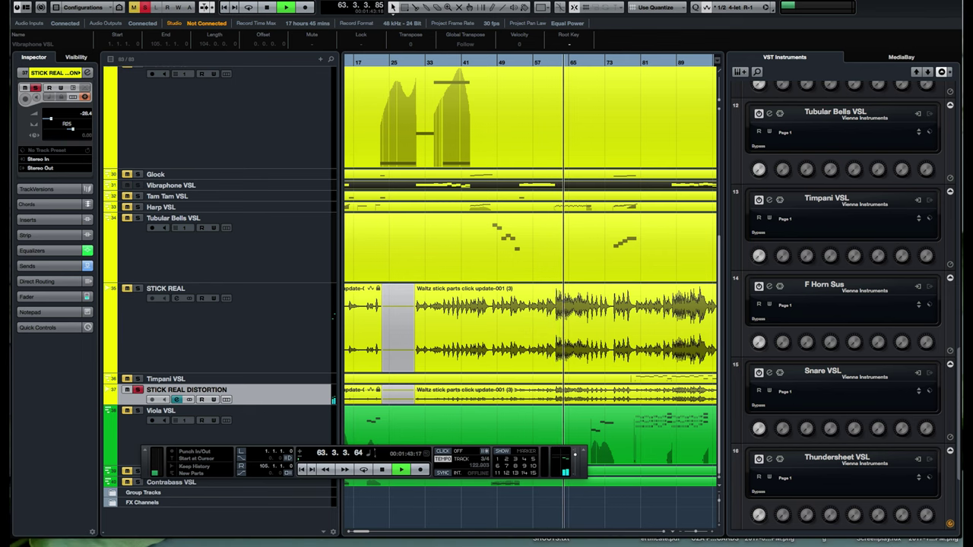
Open the channel settings of STICK REAL DISTORTION, move the window clear, and open its AmpliTube 3 insert.
left_click(177, 399)
left_click_drag(200, 219, 235, 173)
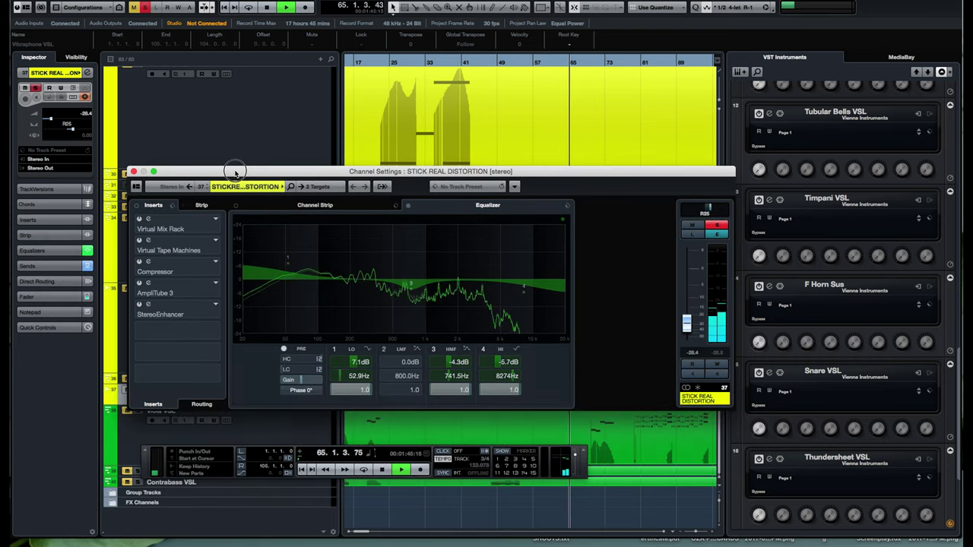
left_click(149, 286)
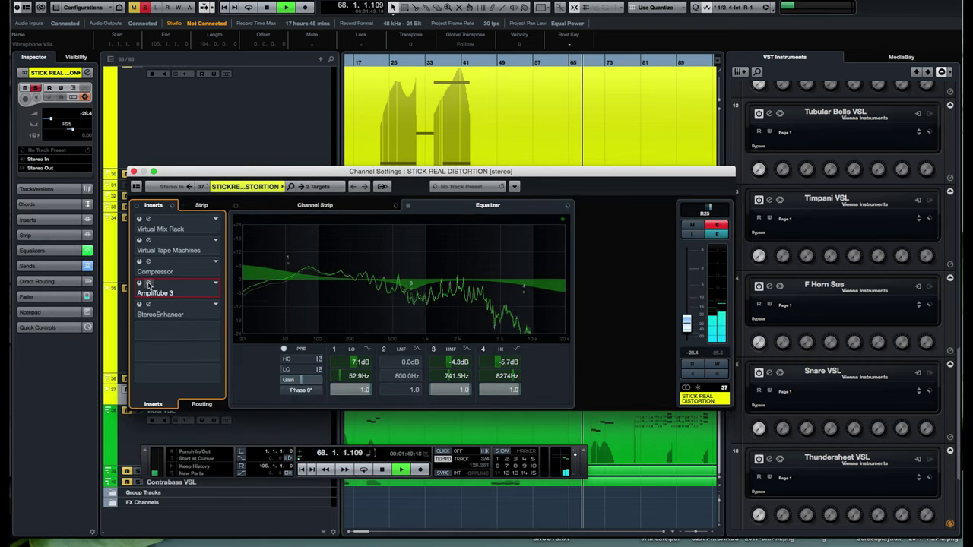
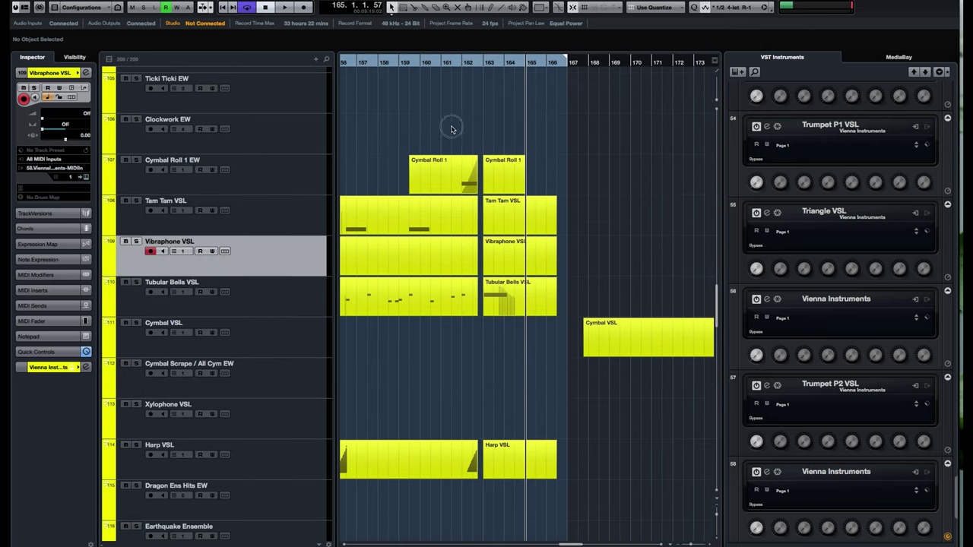
Open all parts of the project together in the Key Editor, show the whole piece, and enlarge the note display over the velocity lane.
key("ctrl+a")
double_click(397, 222)
key("g")
key("g")
key("g")
key("g")
key("g")
key("g")
key("g")
key("g")
key("g")
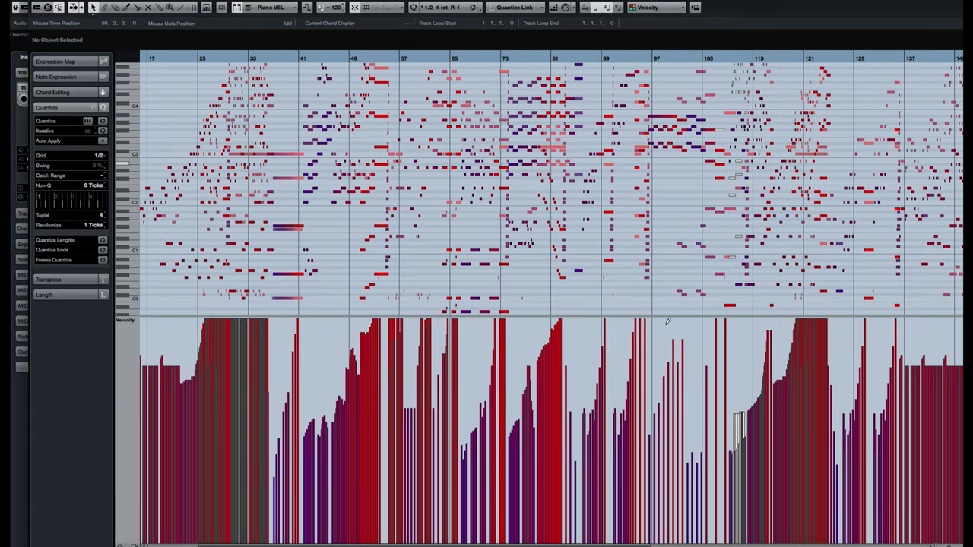
key("g")
key("g")
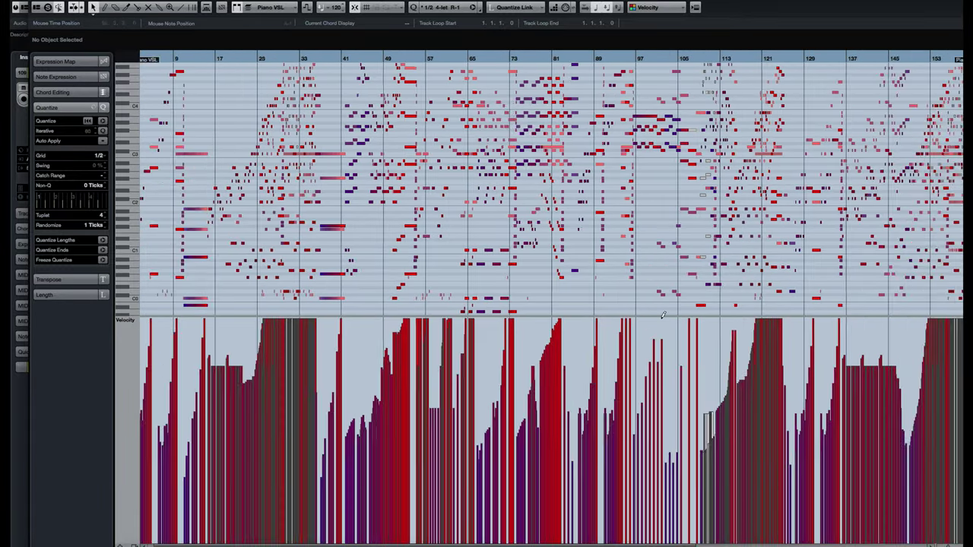
left_click_drag(620, 316, 608, 413)
scroll(602, 353, "up", 5)
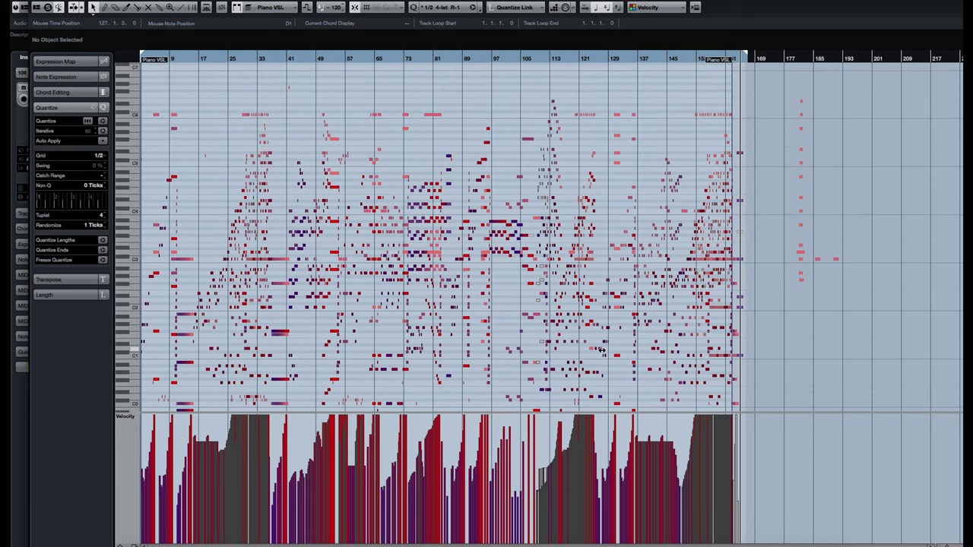
Play the combined notes from about bar 43 and from bar 47 at closer zoom.
left_click(297, 62)
key("h")
key("h")
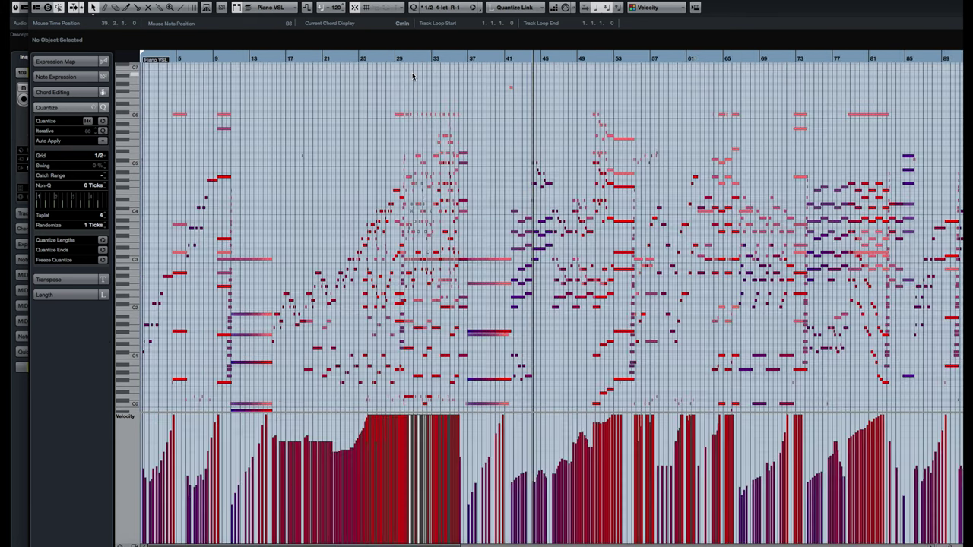
key("h")
left_click(608, 61)
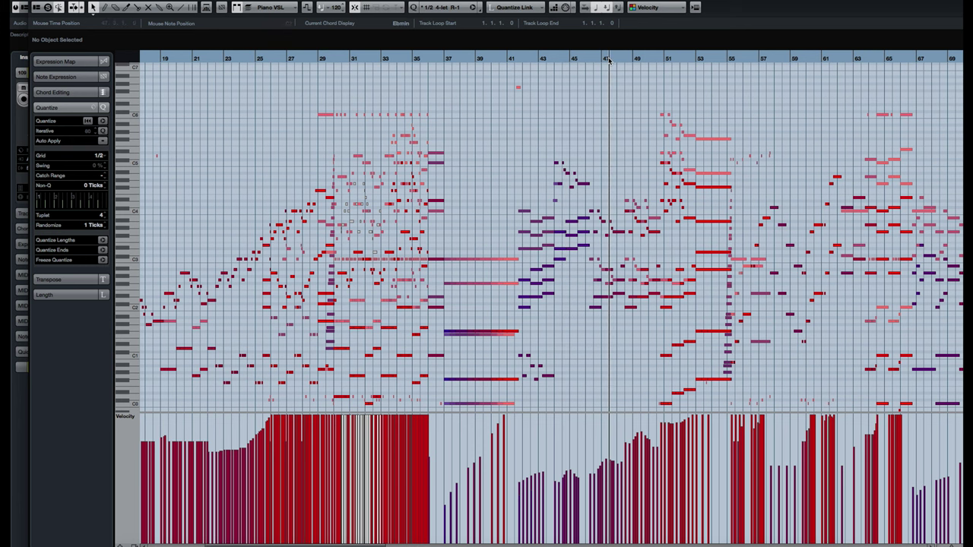
Examine the dense passage at bars 29 to 36 up close, playing it from about bar 29.
left_click(332, 59)
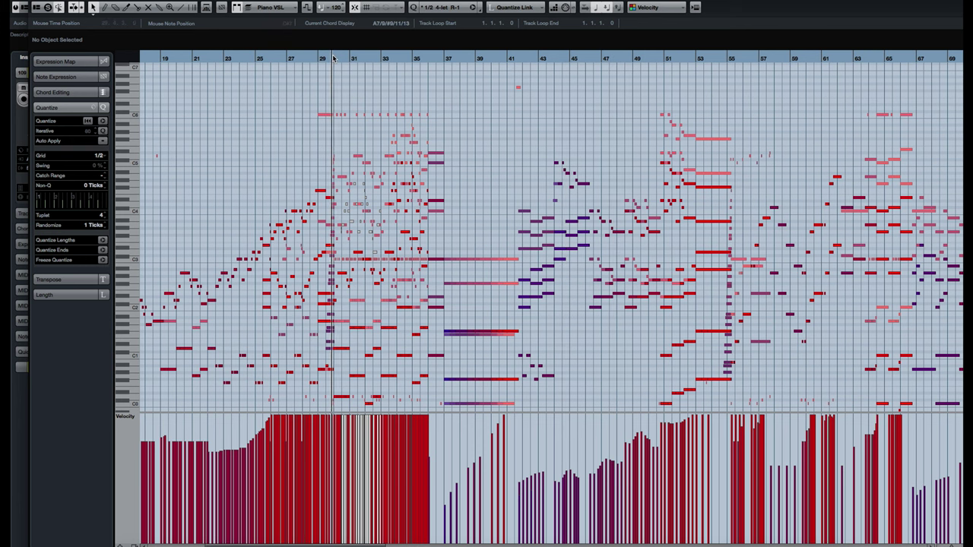
key("h")
key("h")
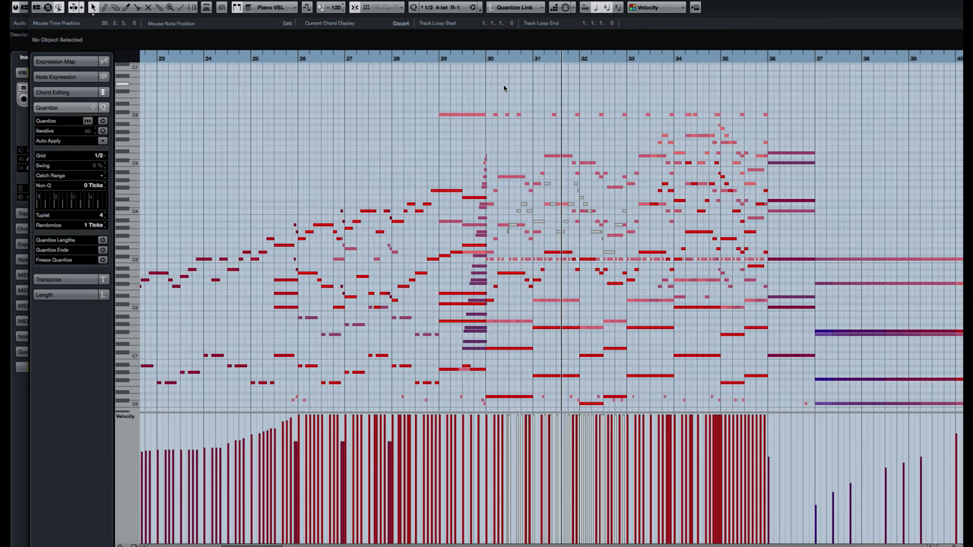
left_click(427, 58)
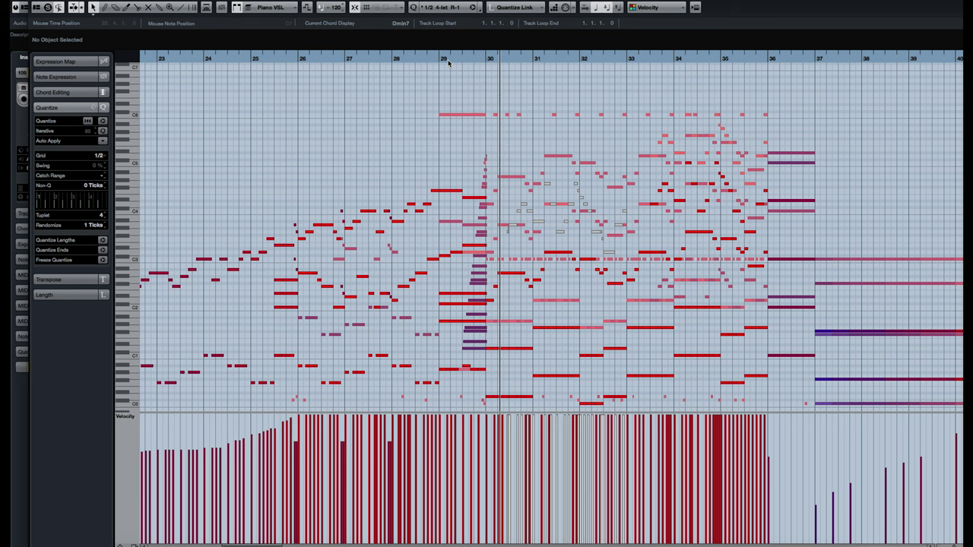
Play from about bar 10 and examine the opening phrases and the run into bar 11 up close.
key("g")
key("g")
key("g")
key("g")
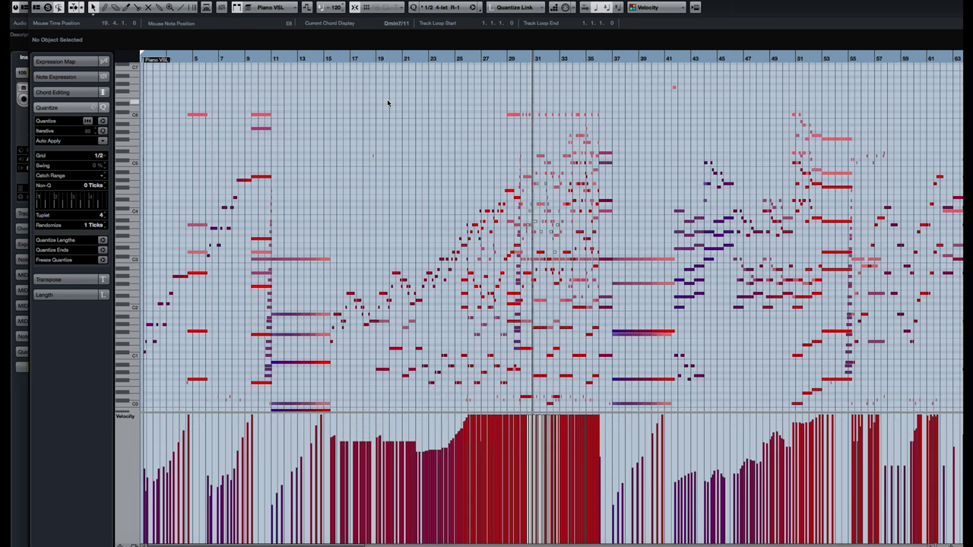
left_click(258, 61)
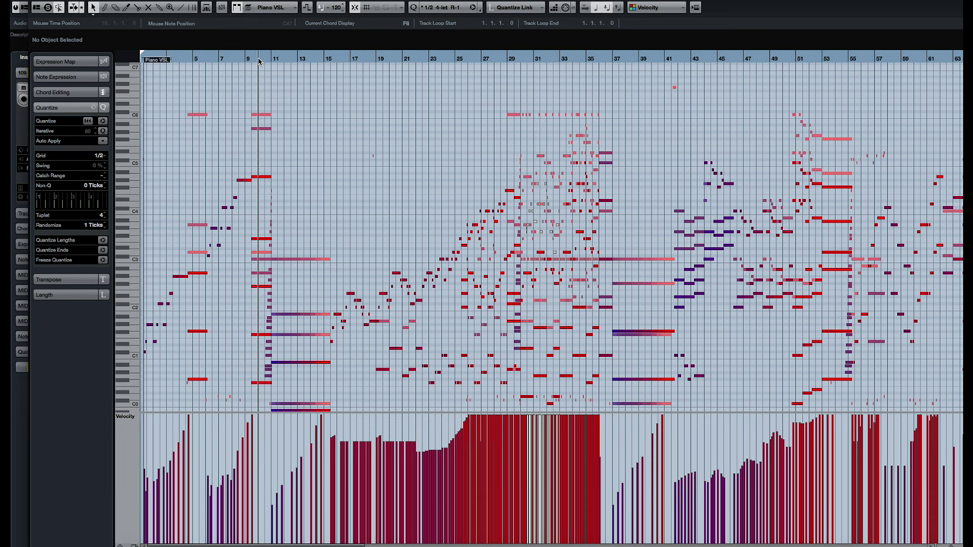
key("h")
key("h")
key("h")
key("h")
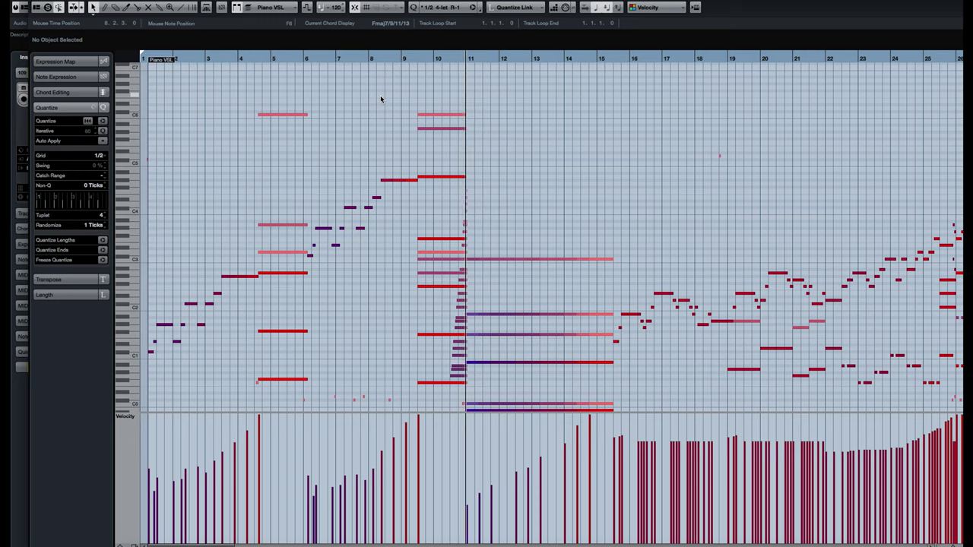
Review the shape of the whole piece, and play from about bar 109 while examining the passage up to bar 113.
key("g")
key("g")
key("g")
key("g")
key("g")
key("g")
key("g")
key("g")
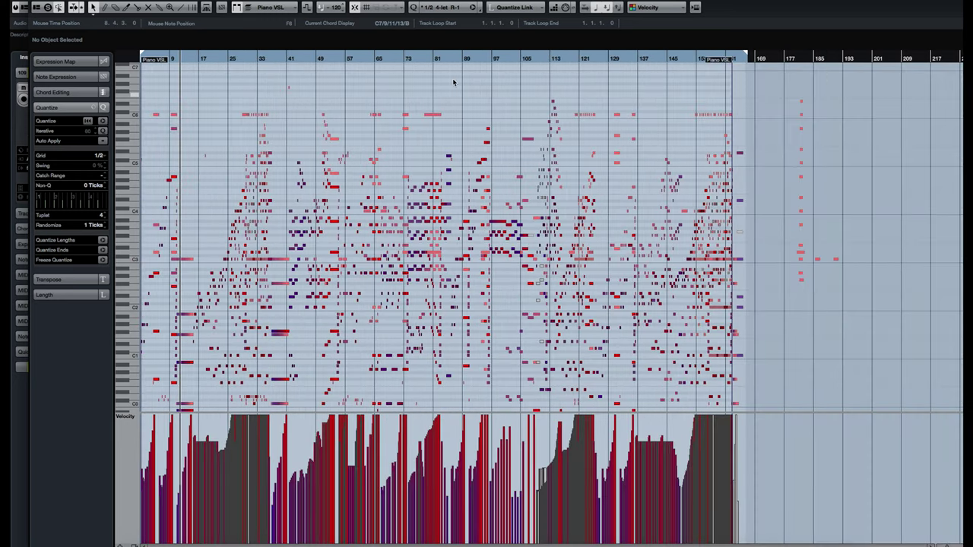
left_click(541, 59)
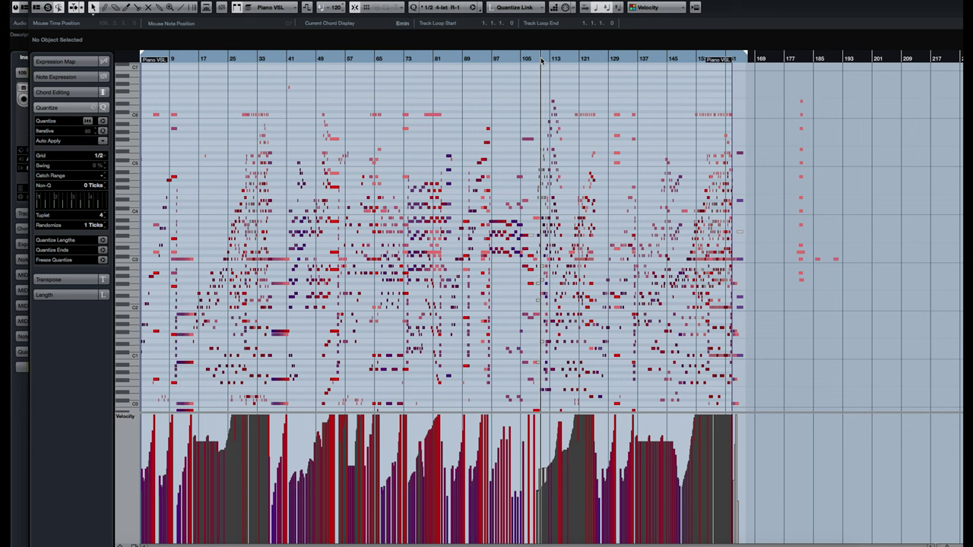
key("h")
key("h")
key("h")
key("h")
key("h")
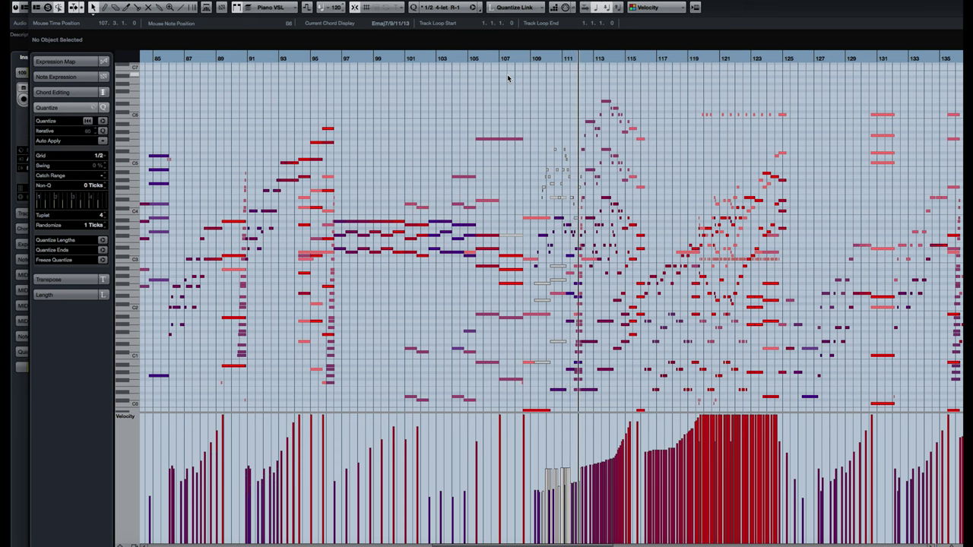
key("h")
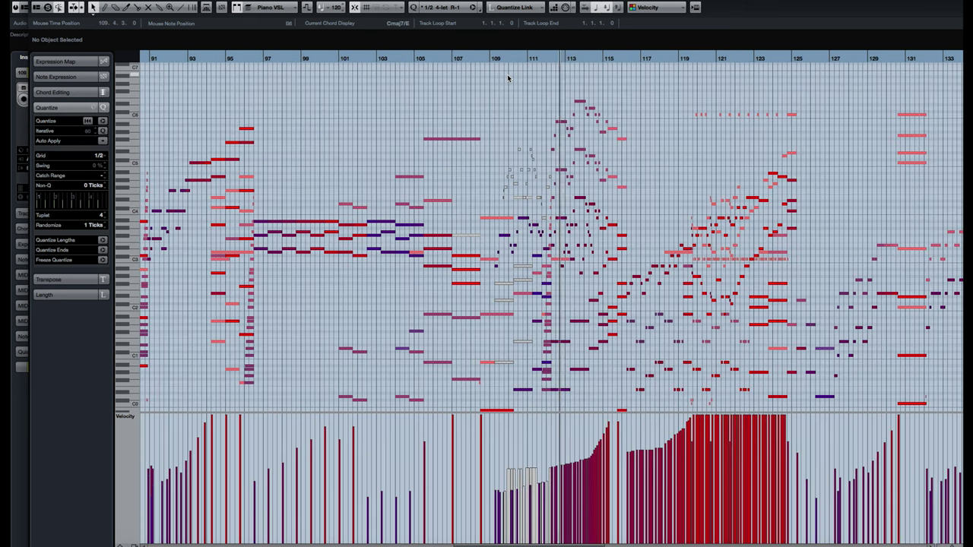
key("h")
key("h")
key("h")
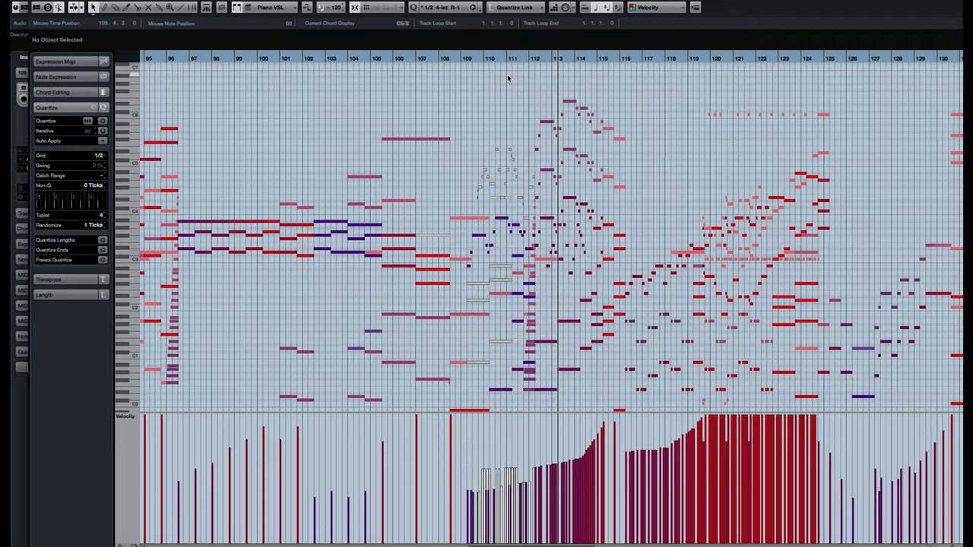
Examine bars 109 to 118 up close, select the low notes from bar 112 to 114, and clear the selection.
key("h")
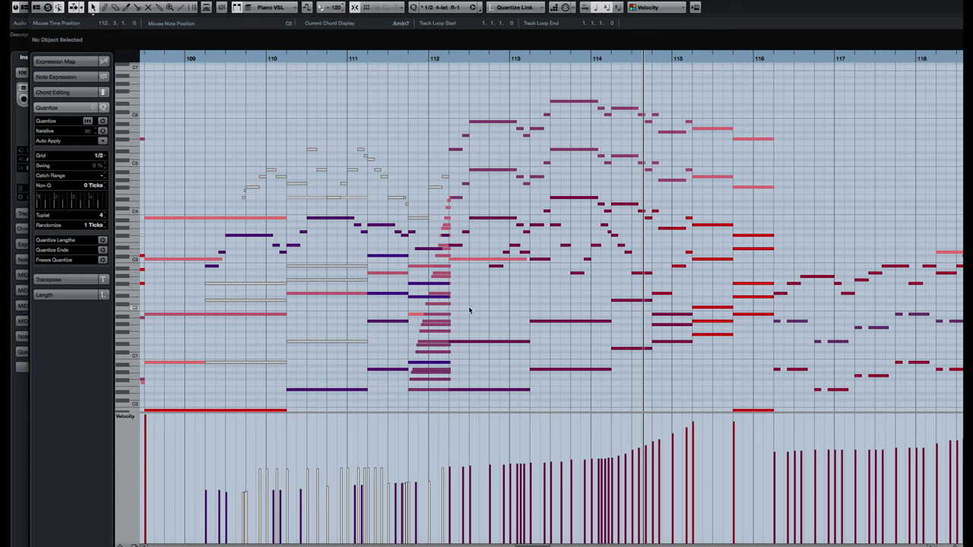
left_click_drag(467, 308, 622, 384)
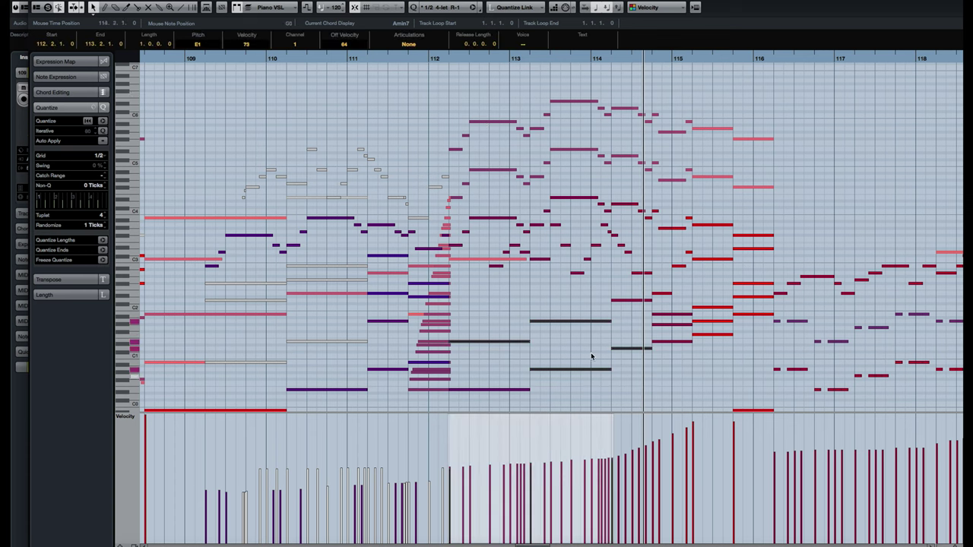
left_click(490, 239)
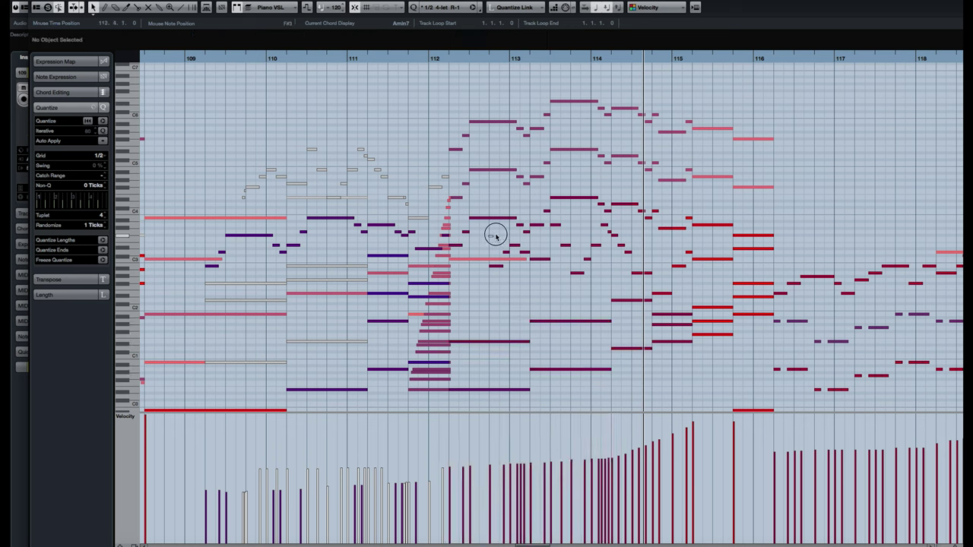
Single out the inner notes in bars 112 to 114 with a temporary selection, and play the passage from about the middle of bar 112.
left_click_drag(484, 240, 648, 280)
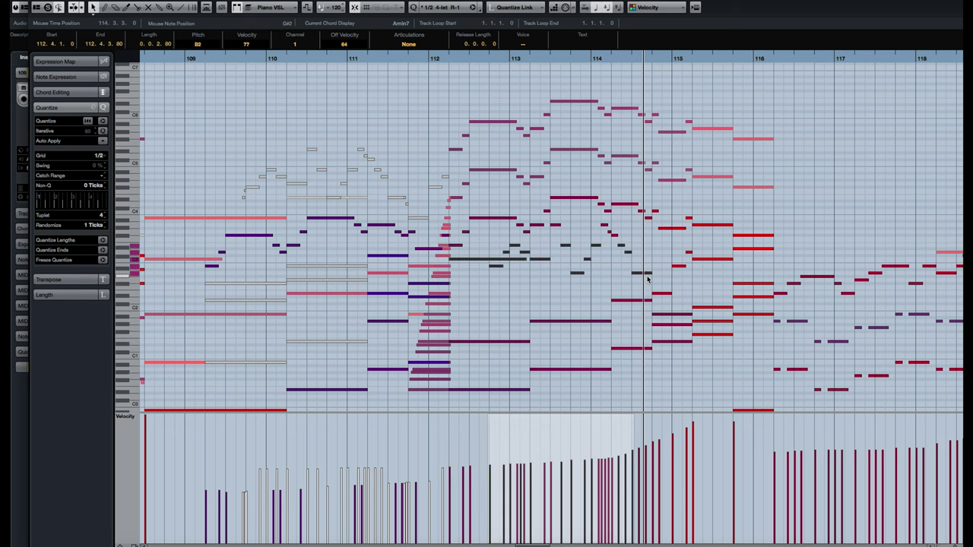
left_click(523, 199)
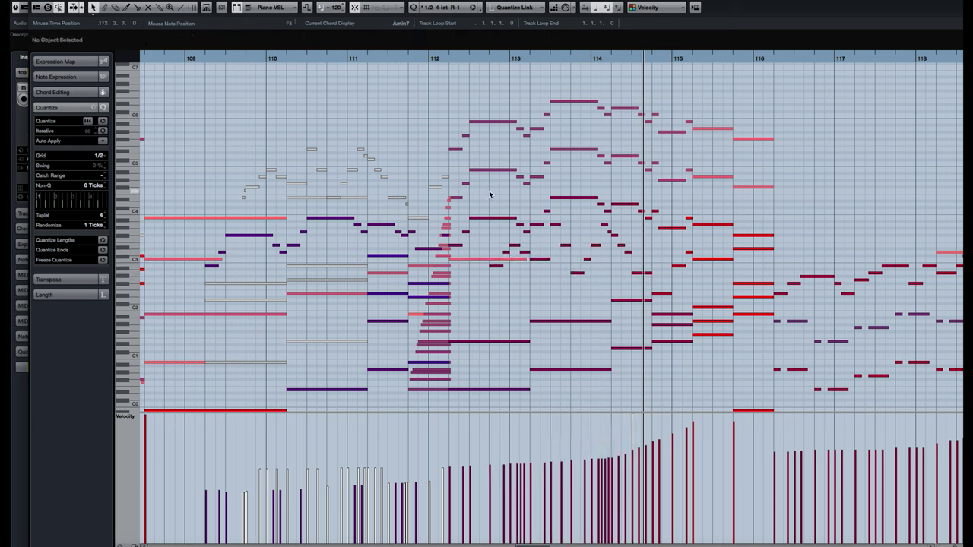
left_click(470, 62)
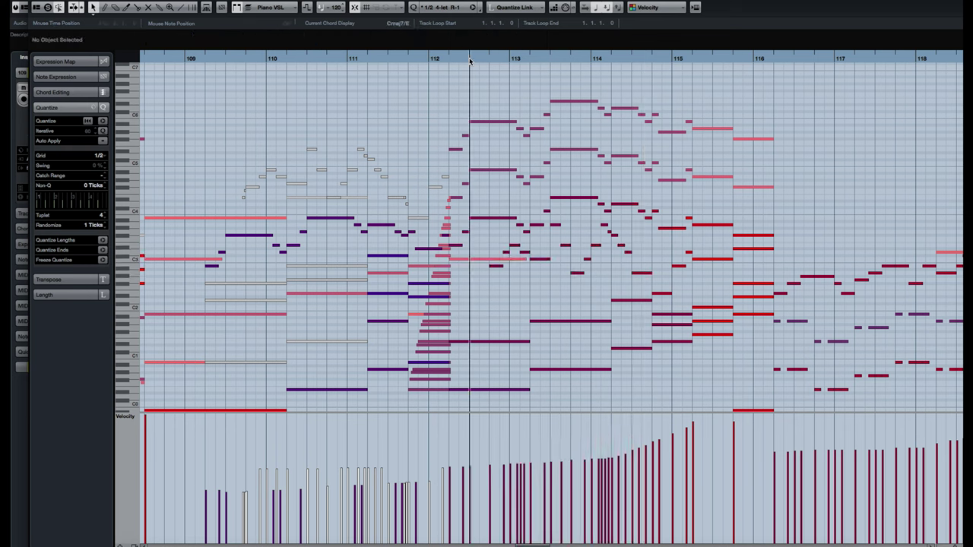
key("space")
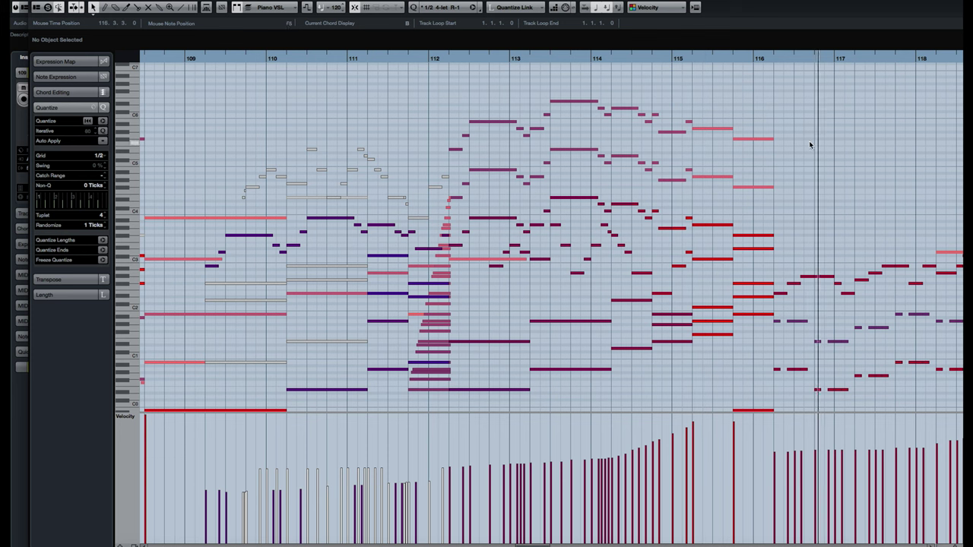
Review the second half of the piece in overview, and move the playback position to about bar 161.
key("g")
key("g")
key("g")
key("g")
key("g")
key("g")
key("g")
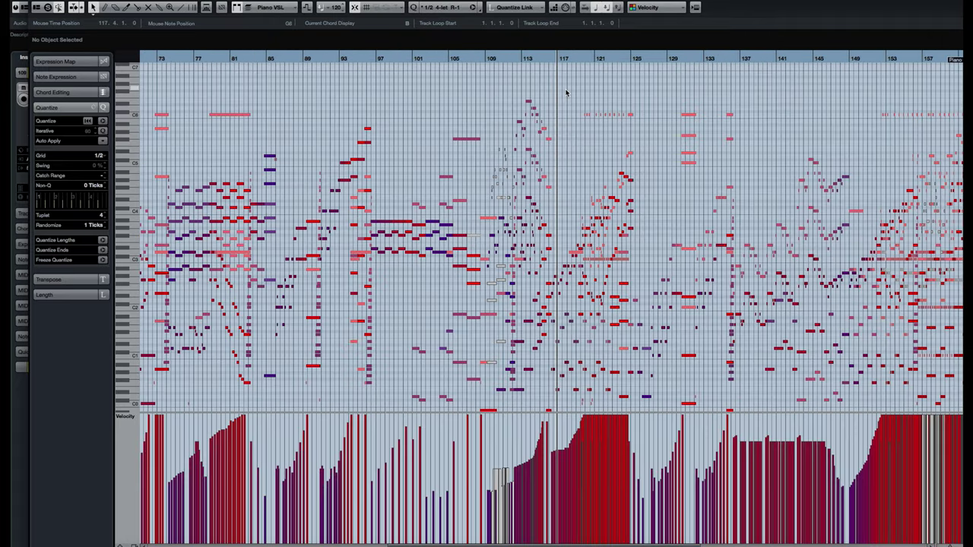
key("g")
key("g")
left_click_drag(795, 61, 846, 67)
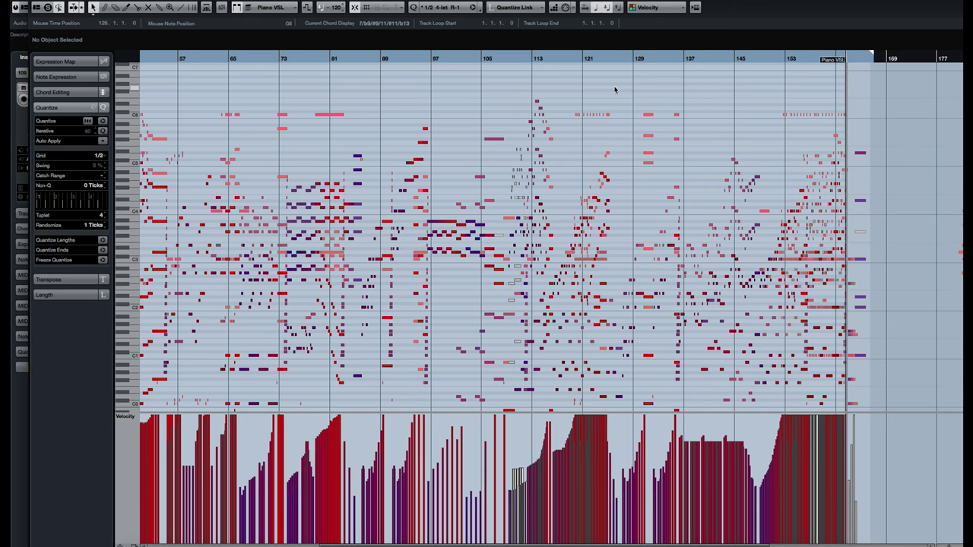
Examine the ending from about bar 144 up close, and move the playback position to bar 165.
scroll(615, 89, "right", 10)
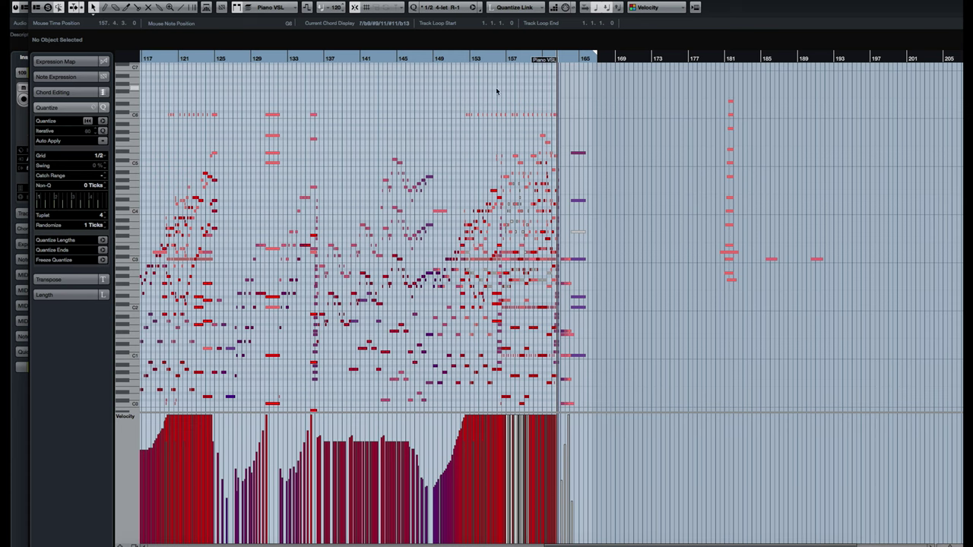
key("h")
key("h")
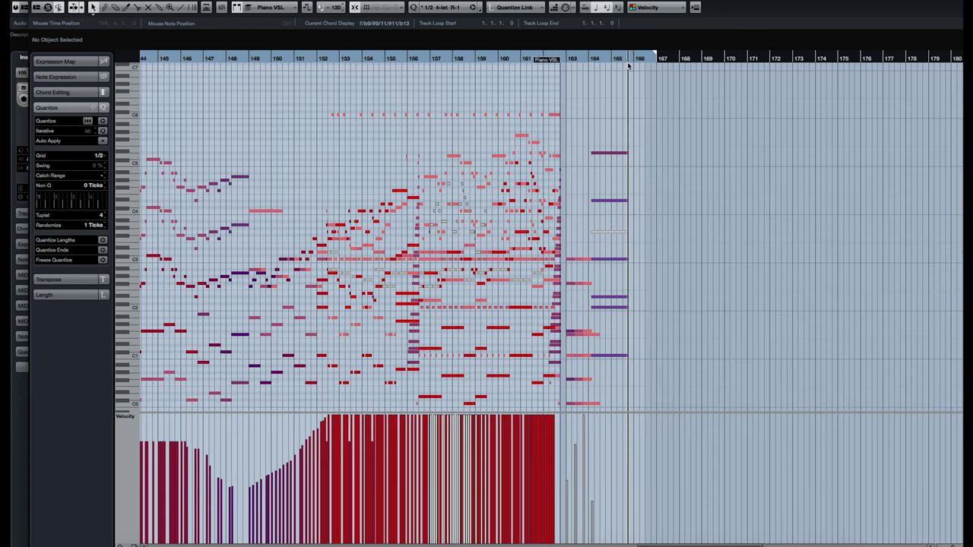
key("g")
key("g")
key("g")
key("g")
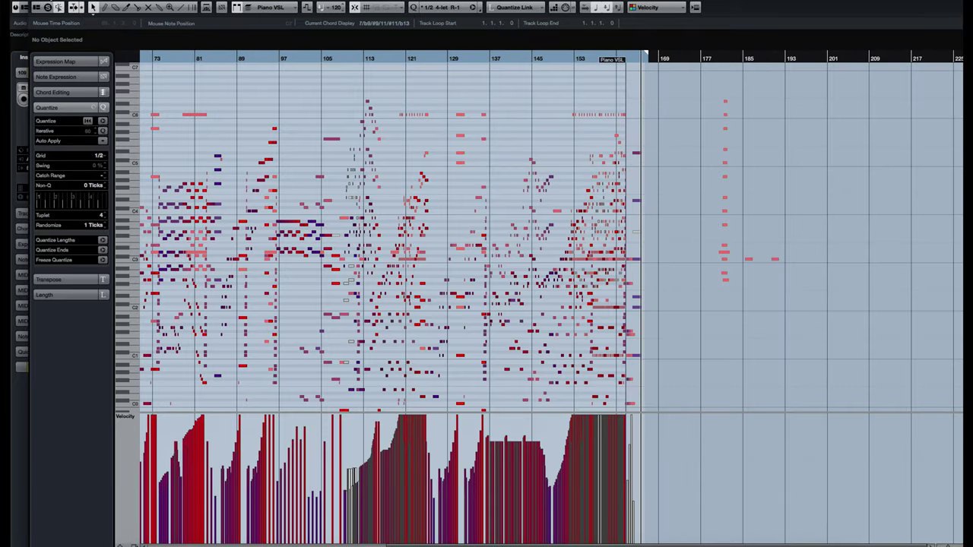
Close the Key Editor and review the brass tracks across the whole timeline of the arrangement.
key("Return")
key("g")
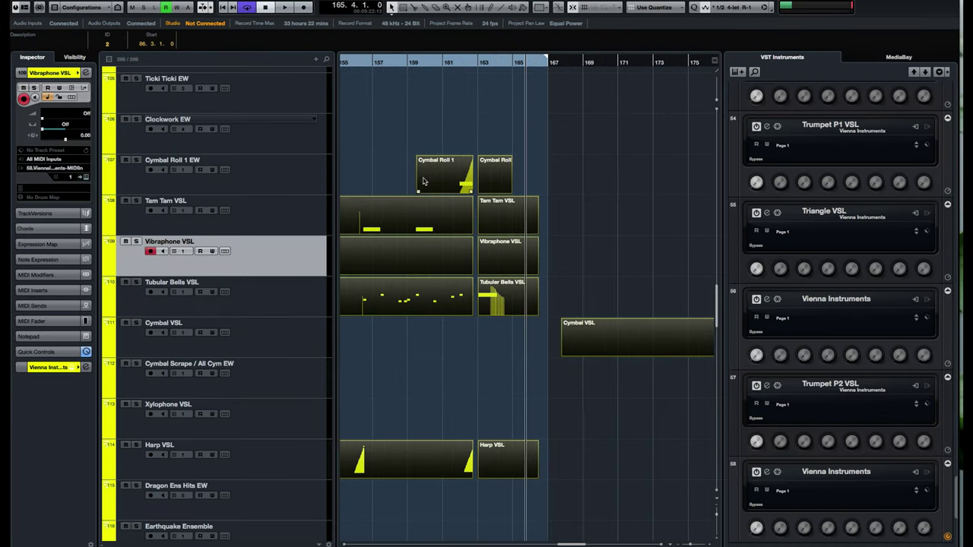
scroll(387, 128, "up", 20)
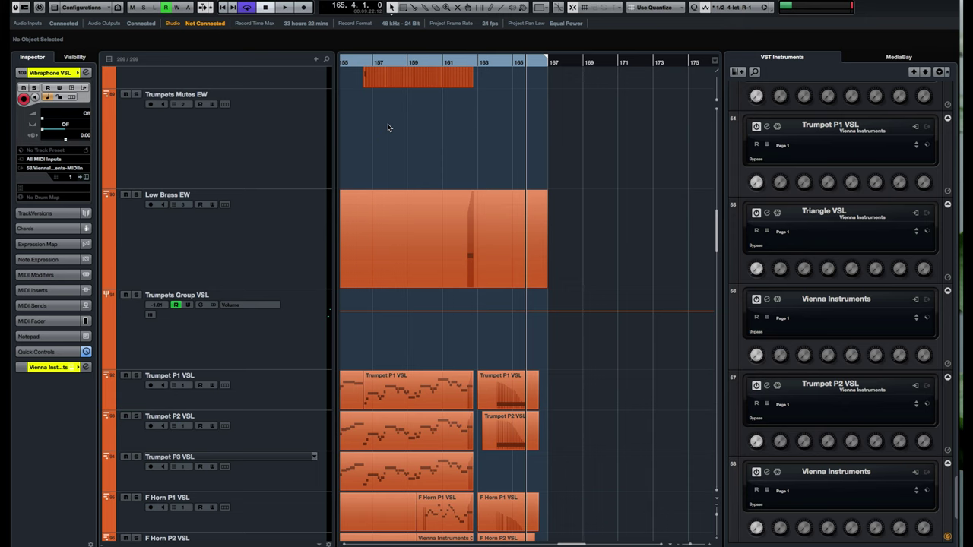
key("g")
key("g")
key("g")
key("g")
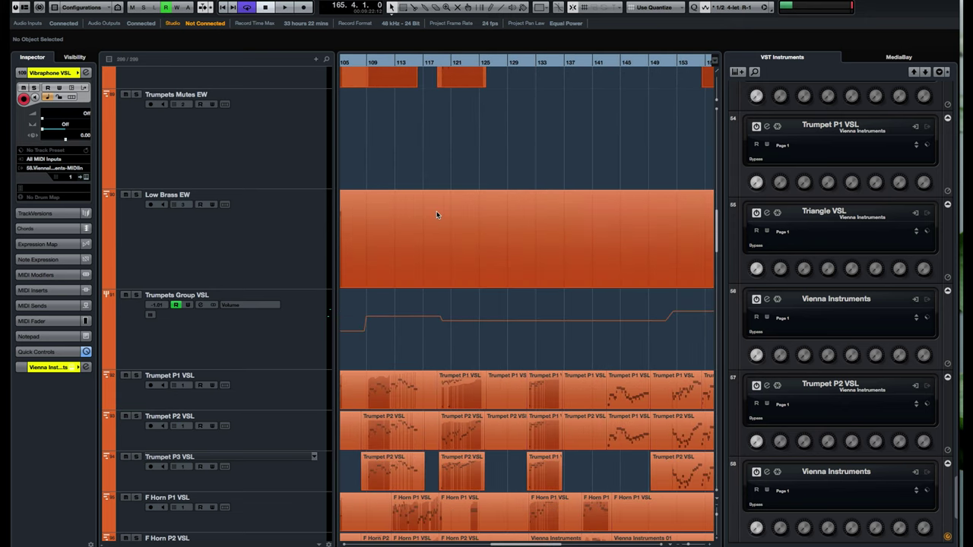
key("g")
key("g")
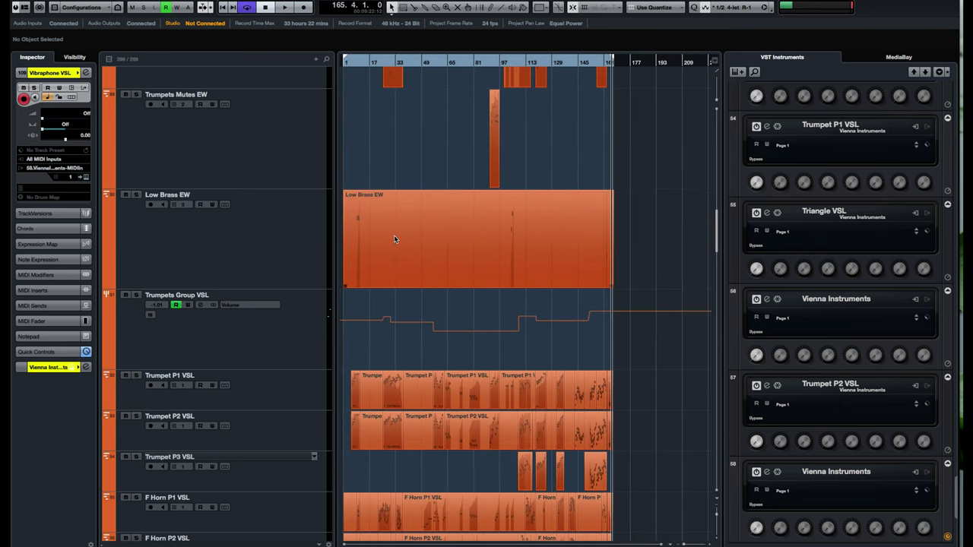
Look through the arrangement's woodwind, brass, percussion and string tracks down to the group tracks.
scroll(394, 237, "up", 5)
scroll(394, 239, "up", 15)
scroll(394, 239, "down", 12)
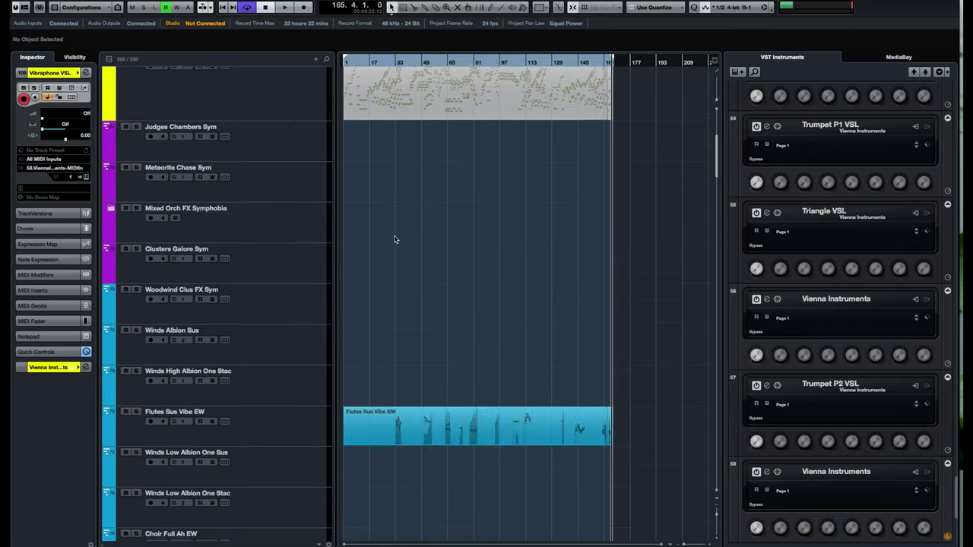
scroll(394, 238, "down", 15)
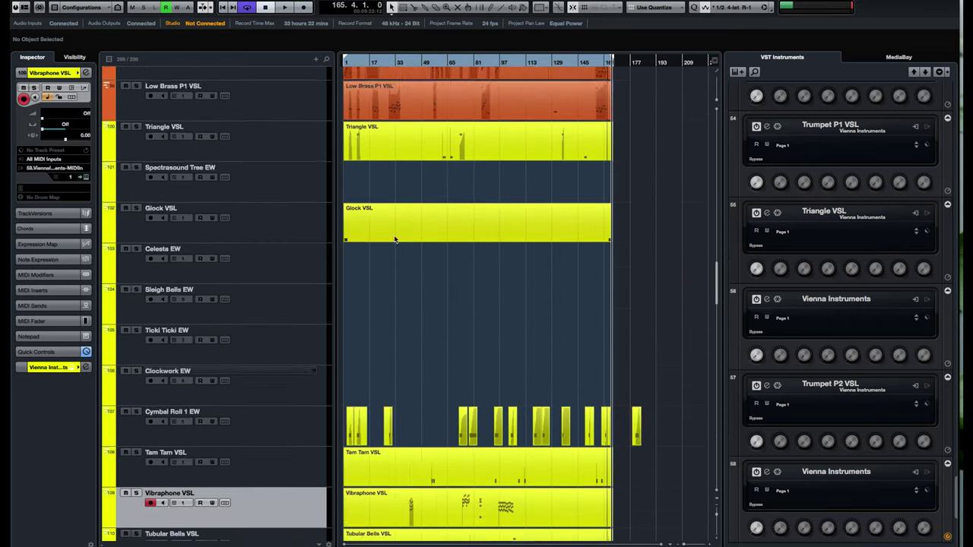
scroll(394, 239, "down", 15)
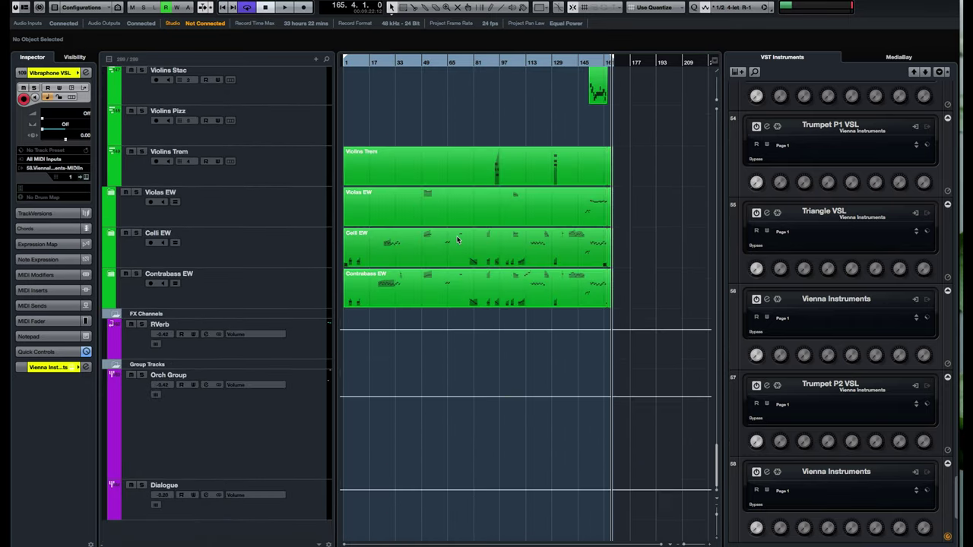
scroll(457, 240, "up", 3)
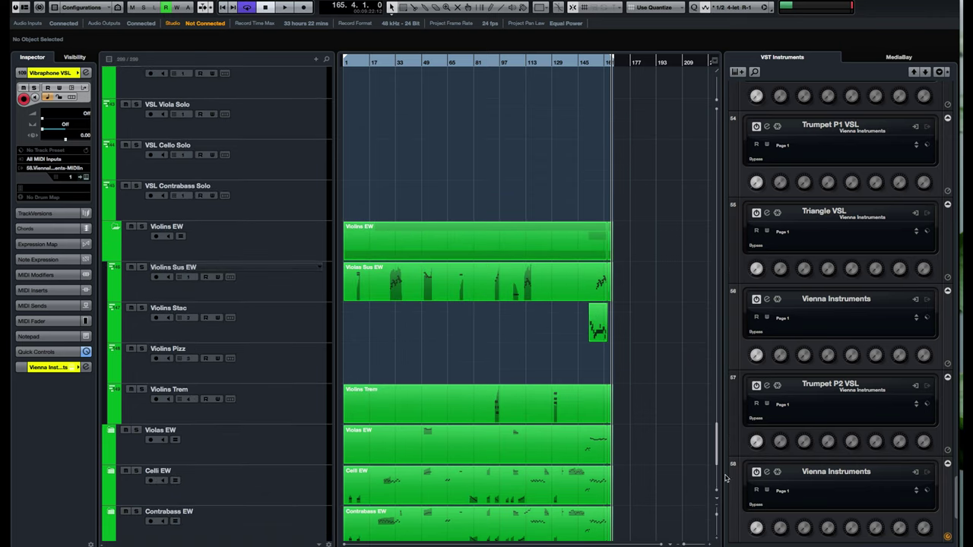
Reduce the track heights and review the compact arrangement from the strings up to the piano and tempo tracks.
left_click_drag(716, 516, 716, 503)
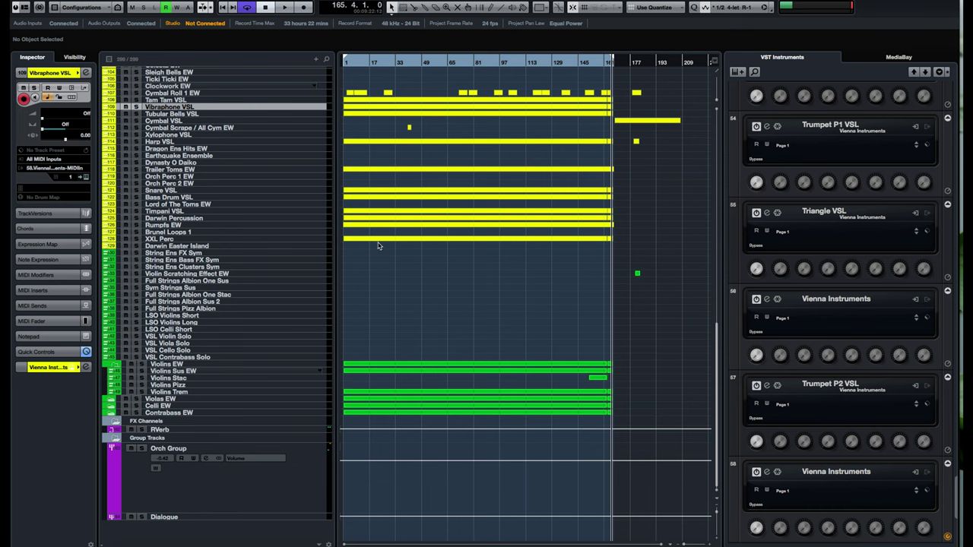
scroll(373, 239, "up", 5)
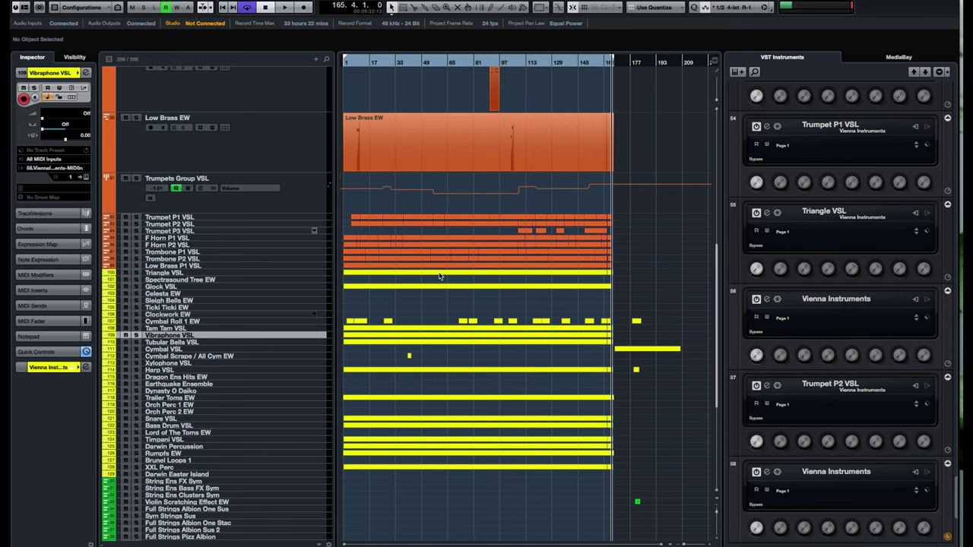
scroll(439, 276, "up", 3)
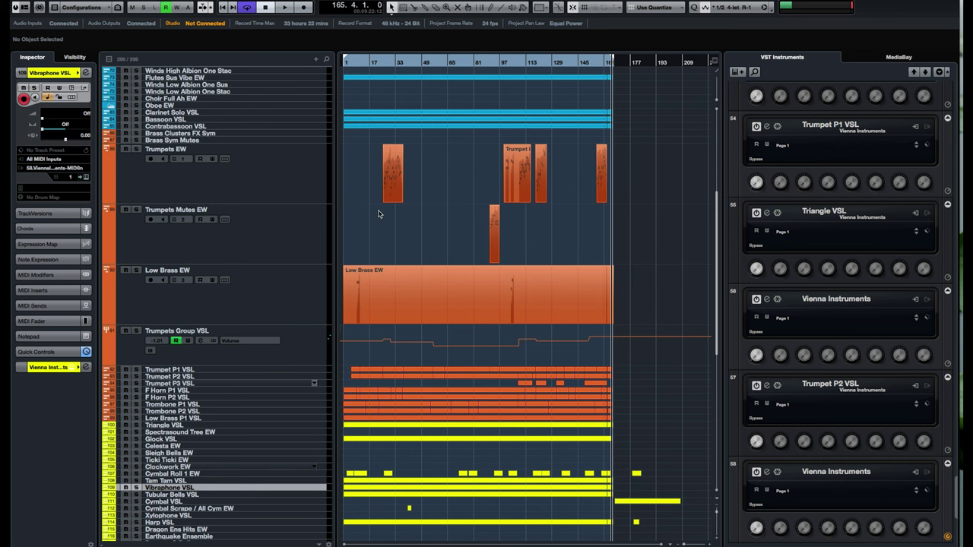
scroll(379, 214, "up", 3)
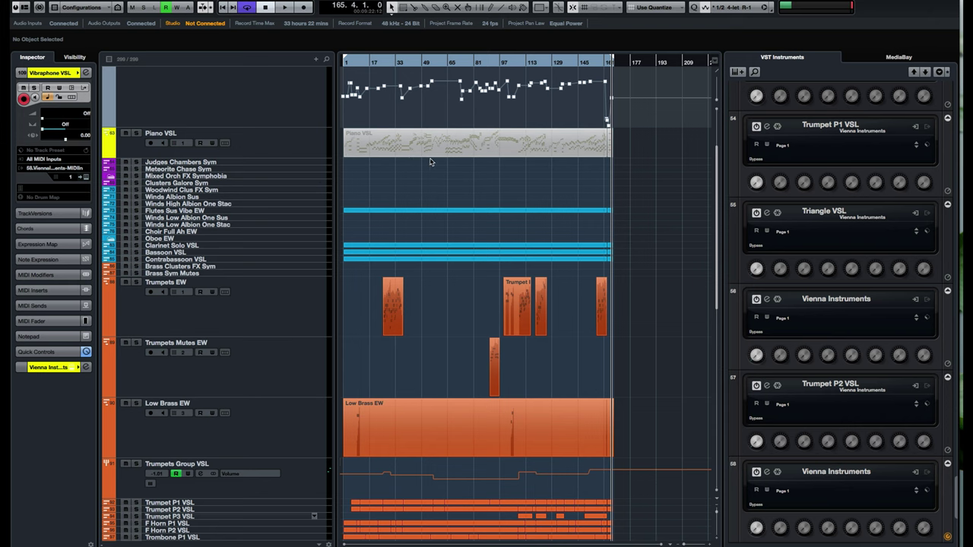
scroll(432, 175, "up", 3)
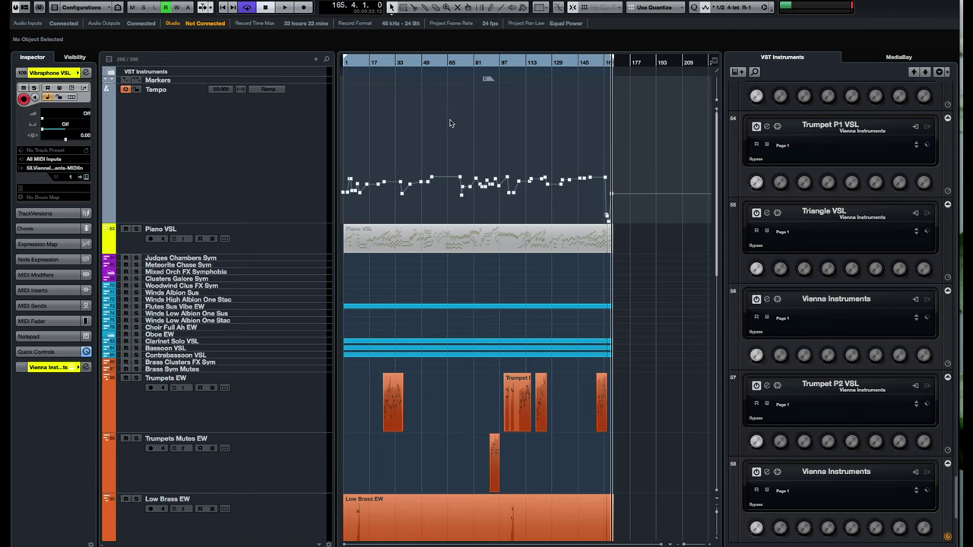
scroll(451, 125, "down", 15)
scroll(449, 123, "up", 15)
scroll(448, 123, "down", 15)
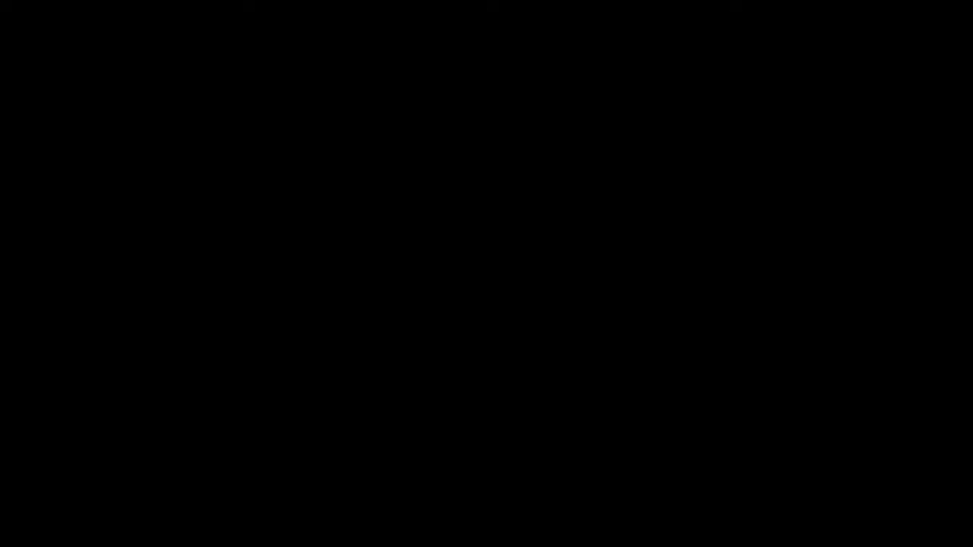
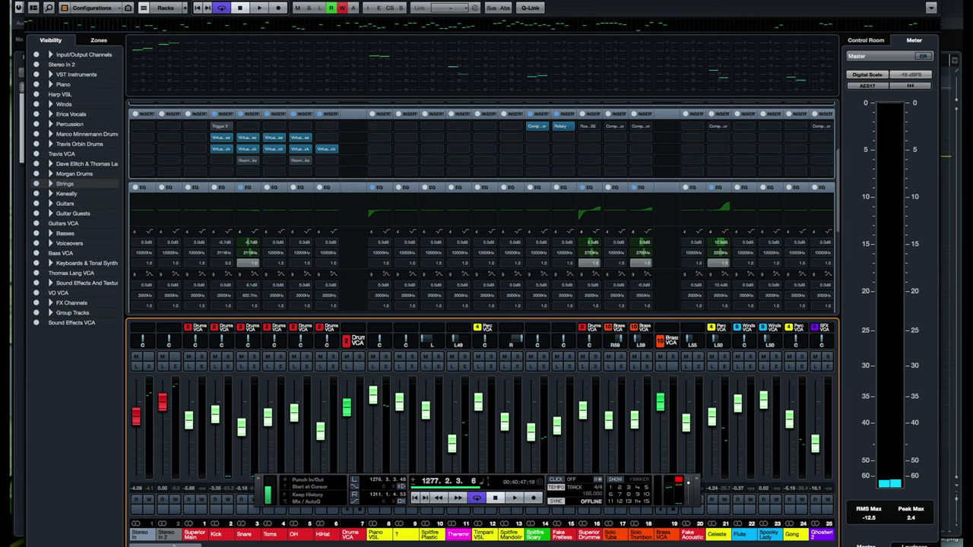
Review the other project's mixer channels, inserts and EQ curves from the first instruments through the vocals to the drum groups.
left_click_drag(173, 543, 219, 543)
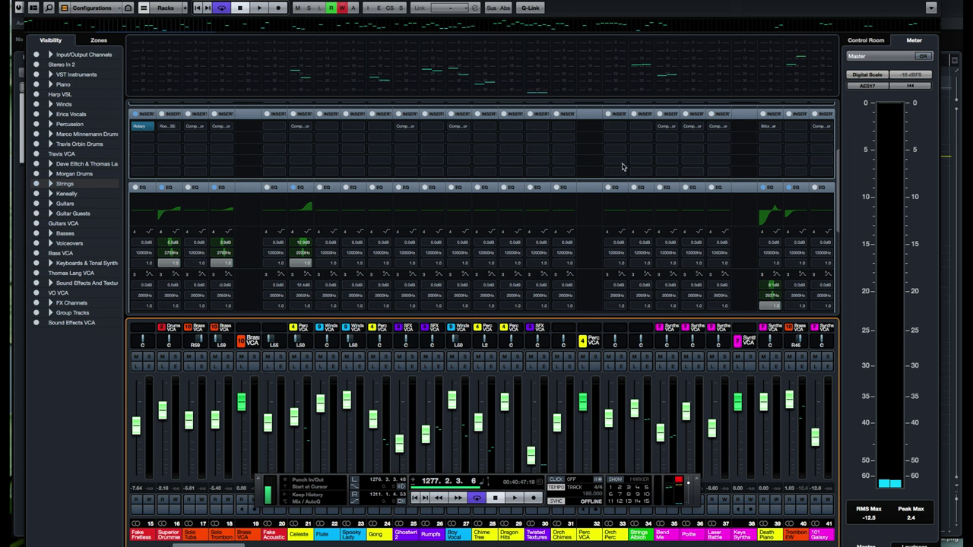
mouse_move(665, 128)
left_click_drag(219, 542, 268, 543)
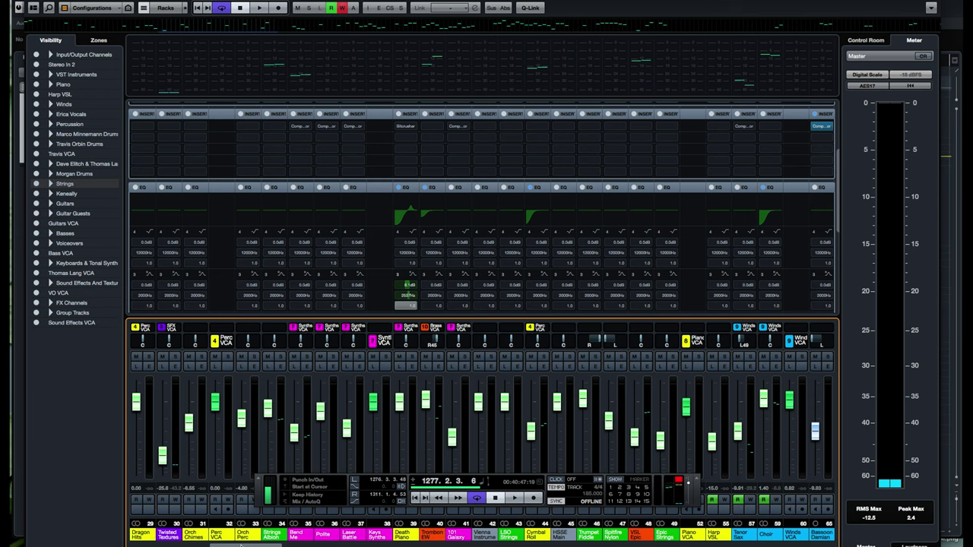
left_click_drag(242, 542, 290, 542)
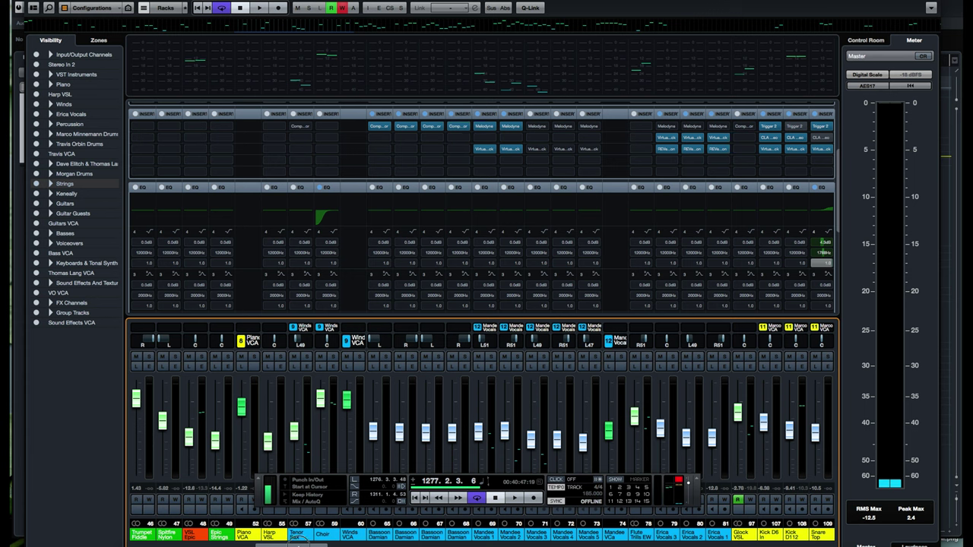
scroll(315, 536, "right", 10)
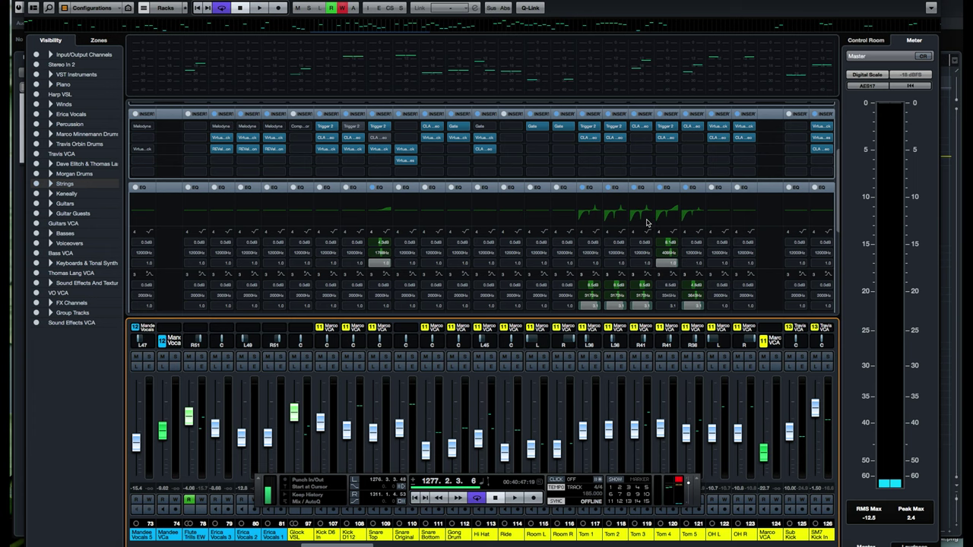
scroll(319, 537, "right", 4)
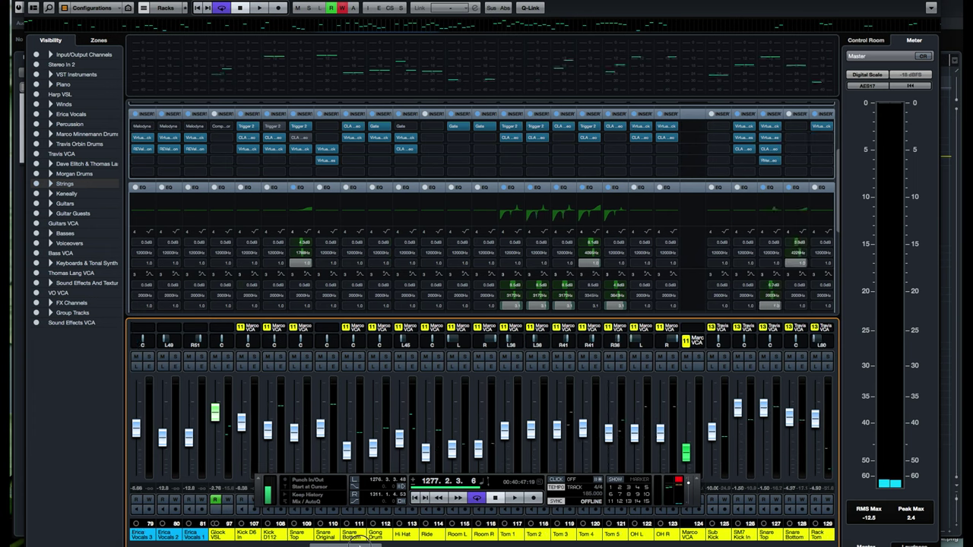
scroll(374, 541, "right", 2)
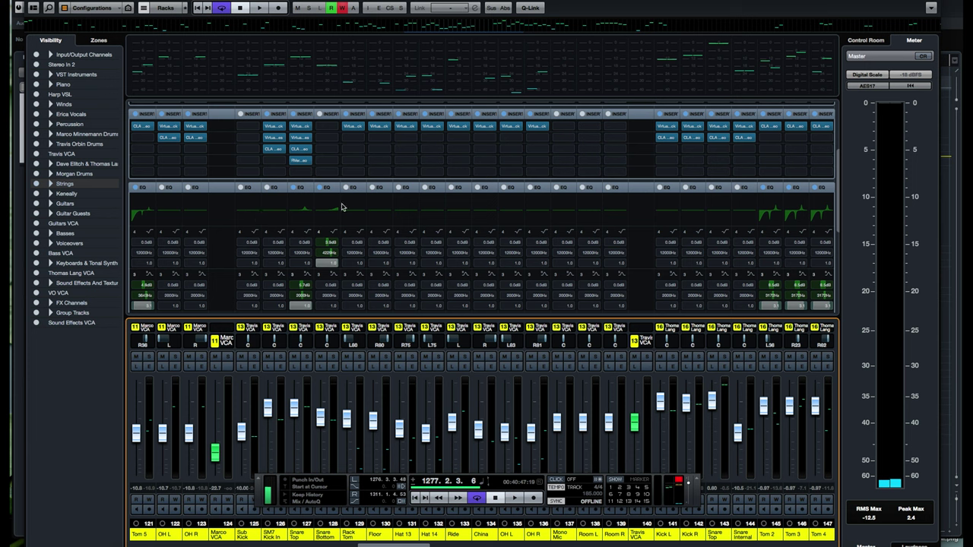
Open the Virtual Mix Rack insert on the Rack Tom channel, examine its modules, and close it.
left_click(355, 127)
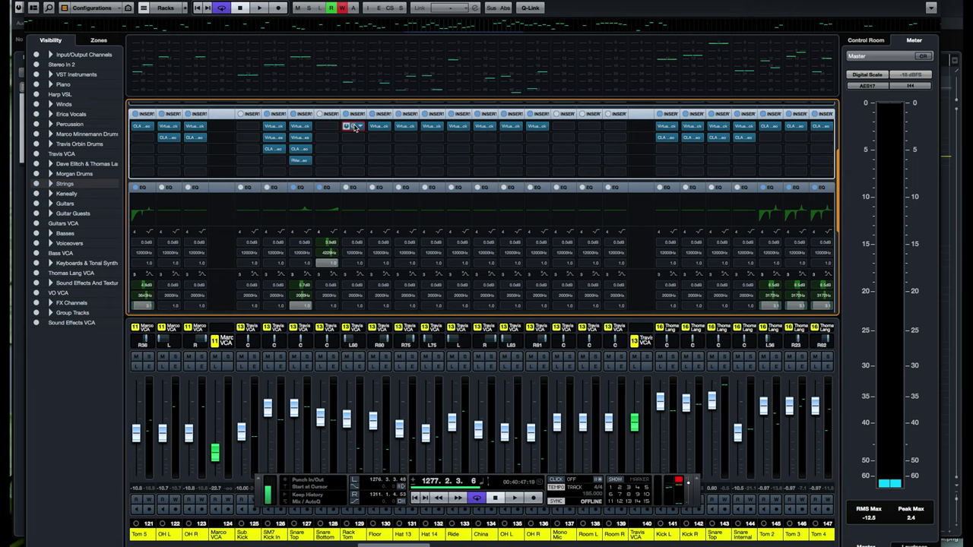
left_click(355, 127)
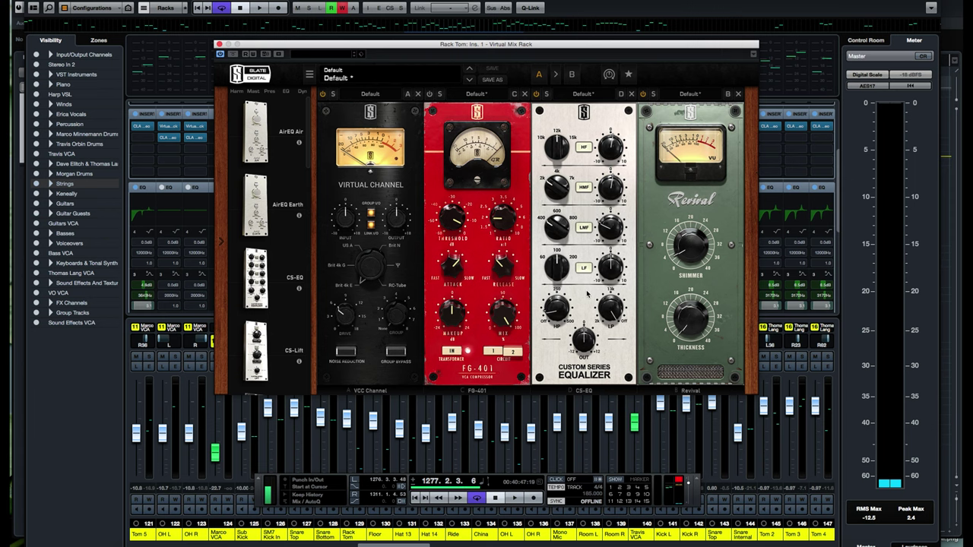
left_click(219, 45)
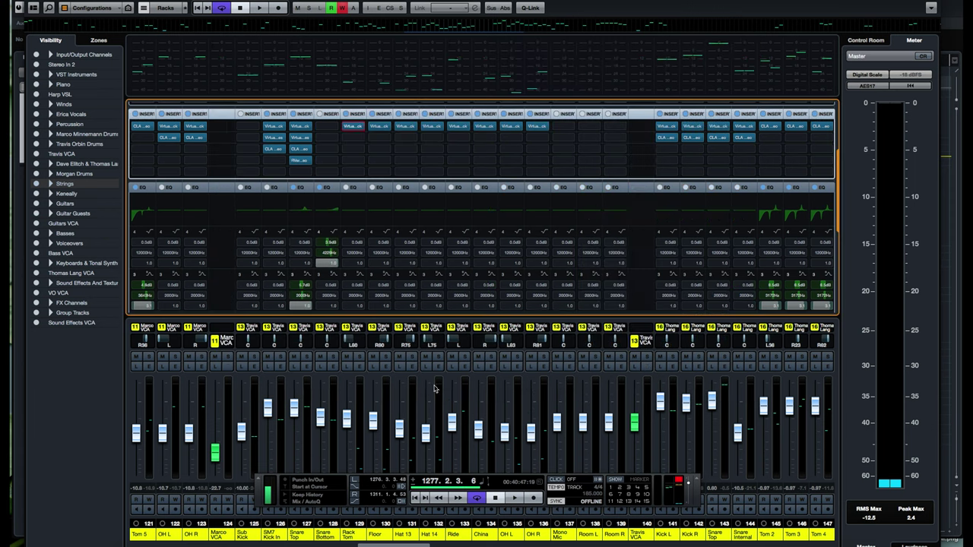
Look through the mixer channels from the drum kits past the strings to the electric guitars, checking their inserts and EQ curves.
left_click_drag(405, 538, 495, 543)
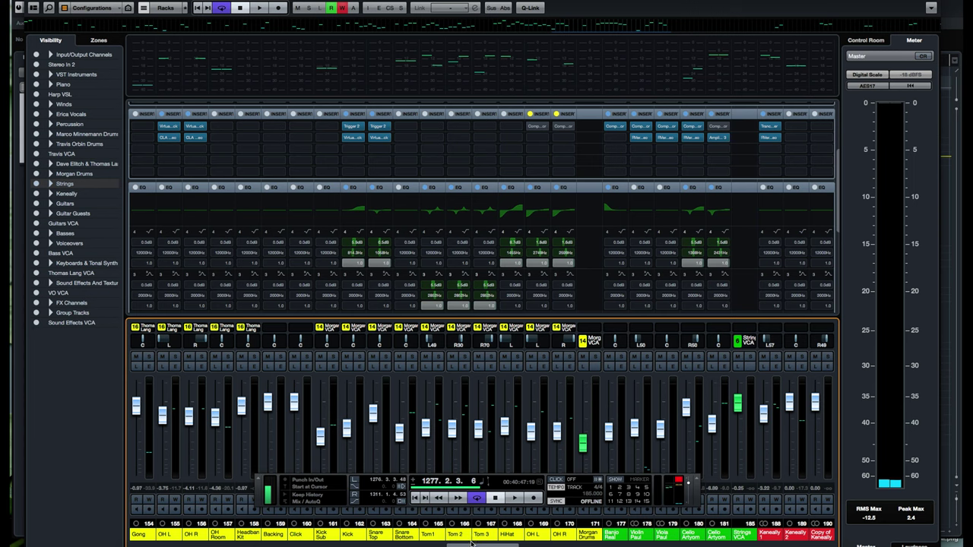
left_click_drag(470, 542, 491, 543)
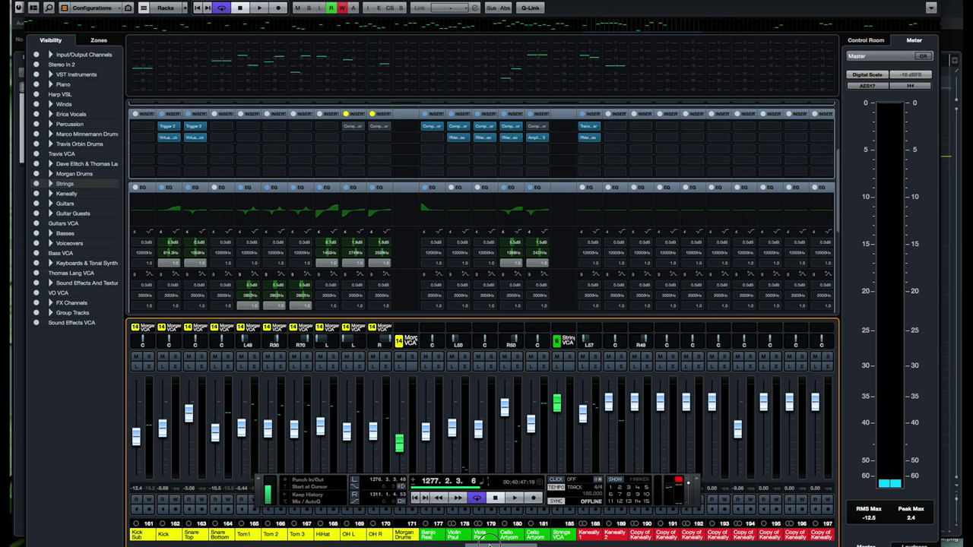
left_click_drag(490, 543, 530, 543)
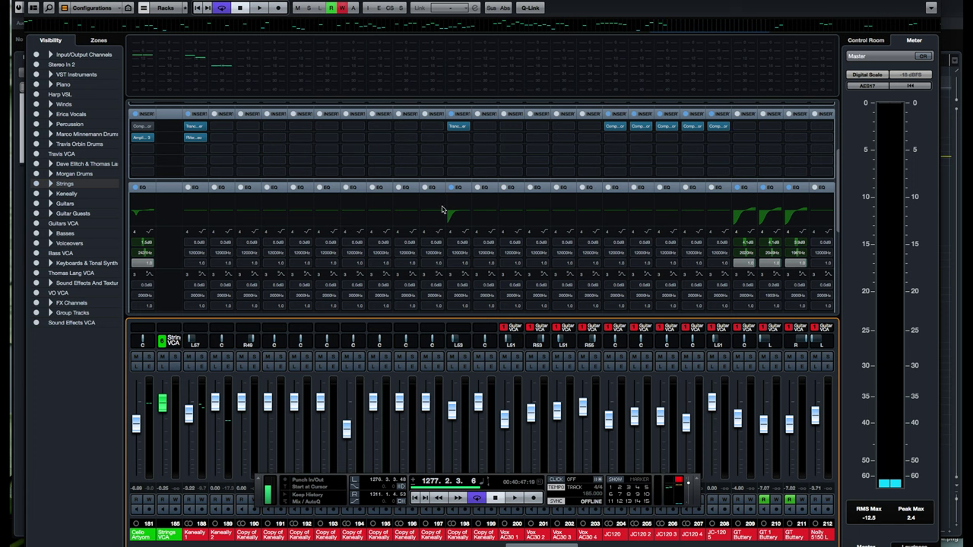
mouse_move(457, 131)
left_click(564, 542)
left_click_drag(564, 542, 568, 542)
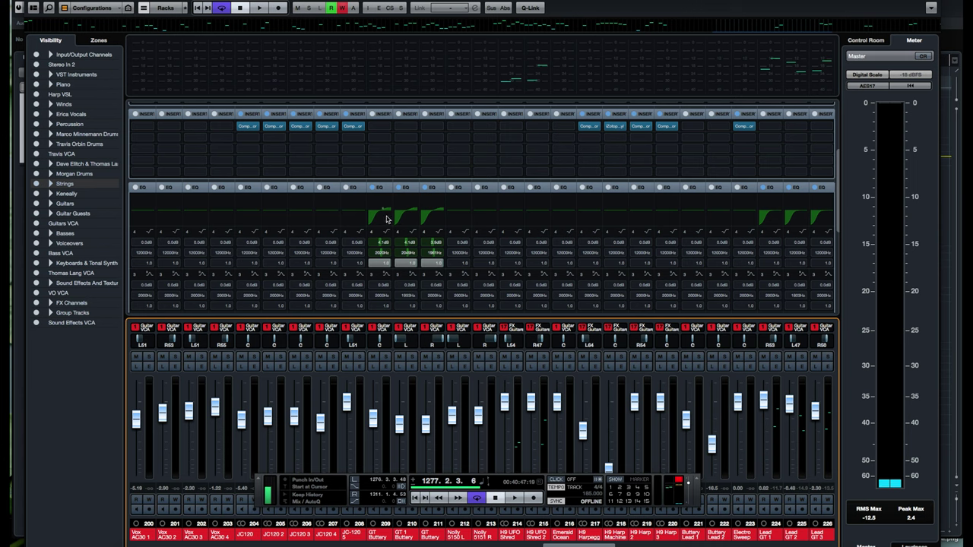
Examine the EQ curves and compressor inserts across the rhythm, lead and FX guitar channels, continuing to the bass and voiceover channels.
left_click(386, 219)
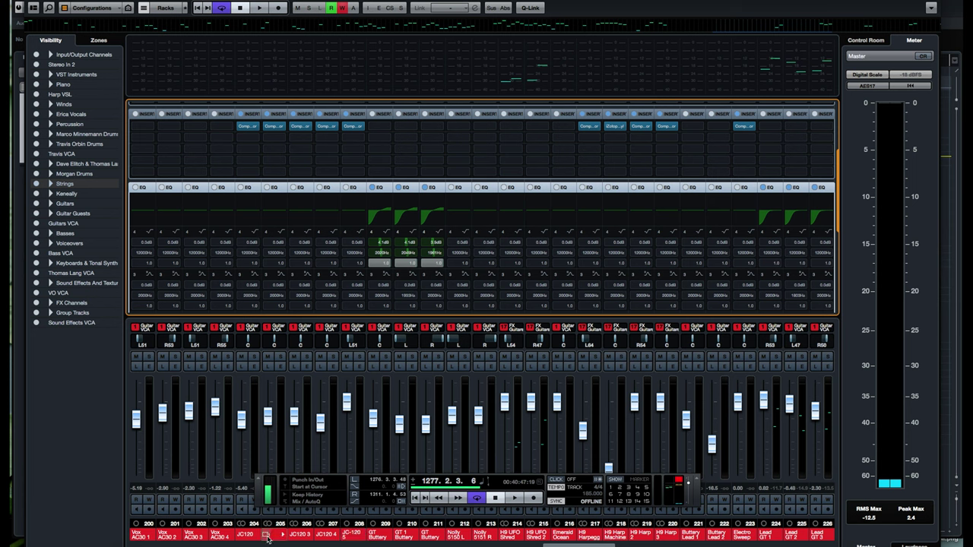
mouse_move(275, 127)
mouse_move(348, 128)
scroll(593, 541, "right", 5)
scroll(612, 541, "left", 1)
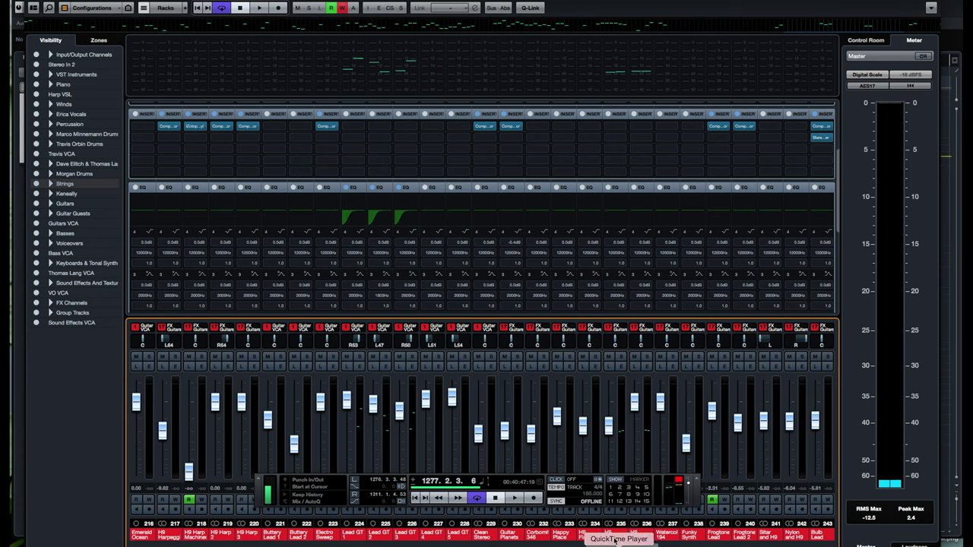
scroll(612, 541, "right", 2)
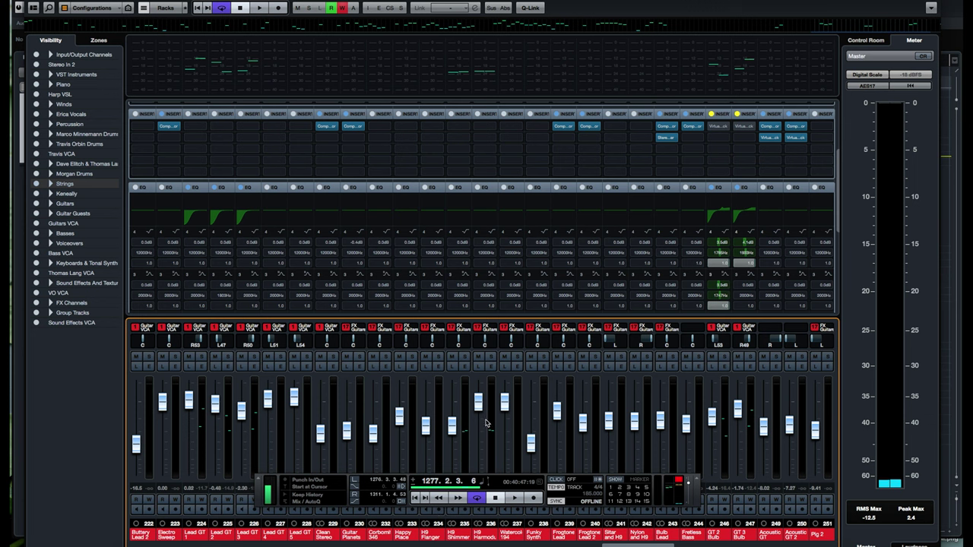
left_click_drag(628, 541, 658, 541)
left_click_drag(655, 544, 676, 545)
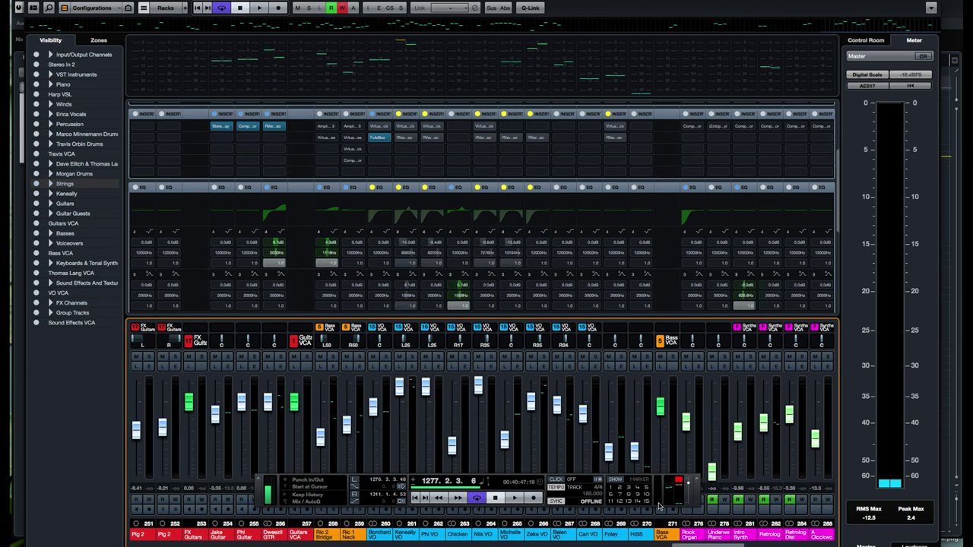
Review the inserts and EQ curves of the voiceover, bass and synth channels.
left_click(439, 204)
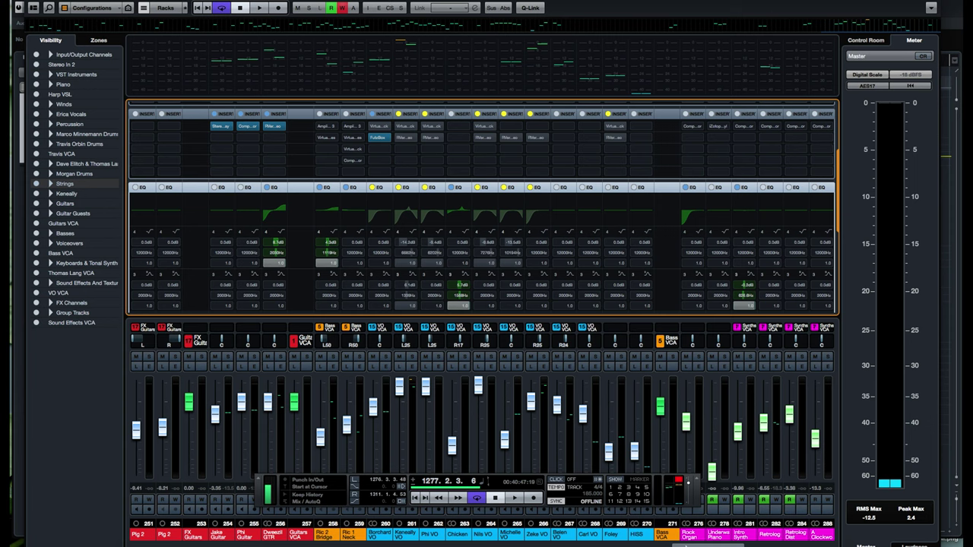
left_click(679, 540)
scroll(688, 540, "right", 5)
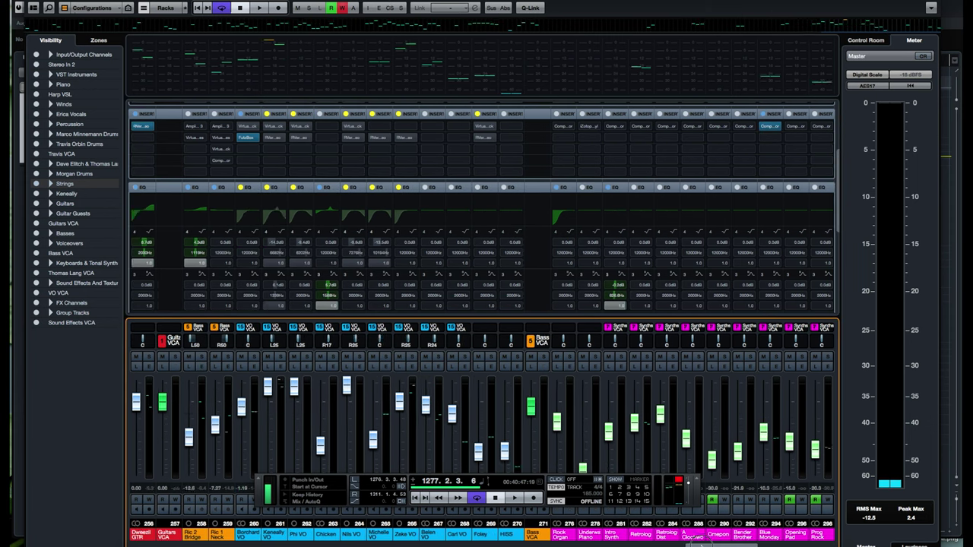
scroll(698, 540, "right", 1)
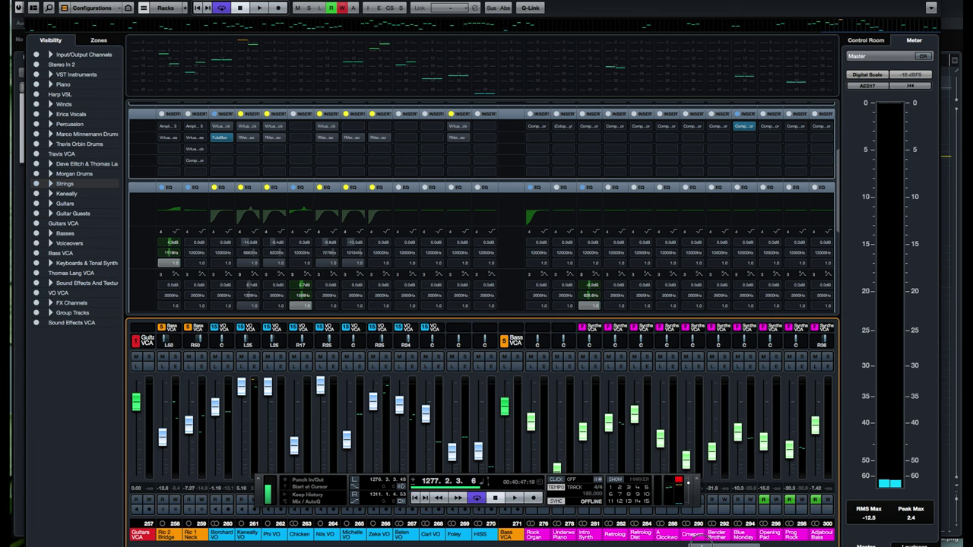
scroll(698, 540, "right", 2)
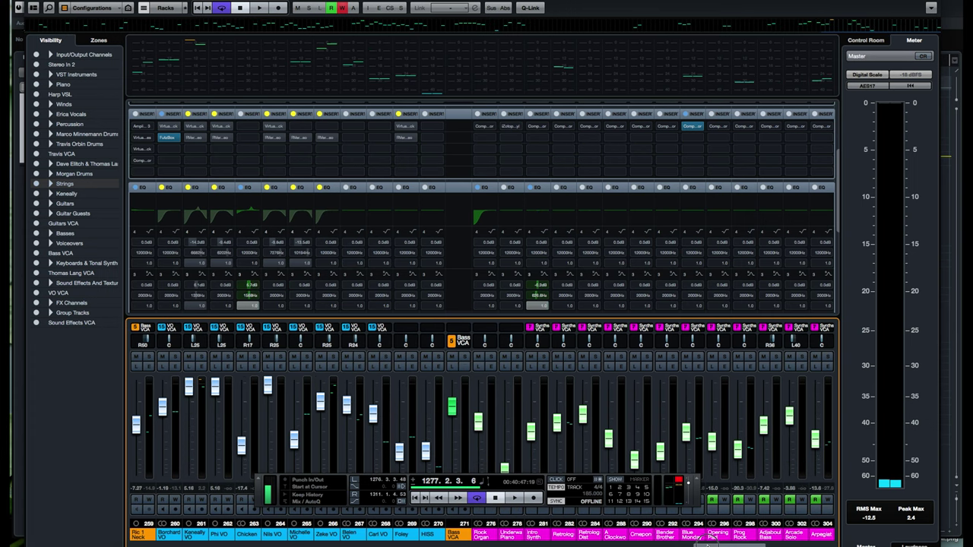
scroll(711, 545, "right", 6)
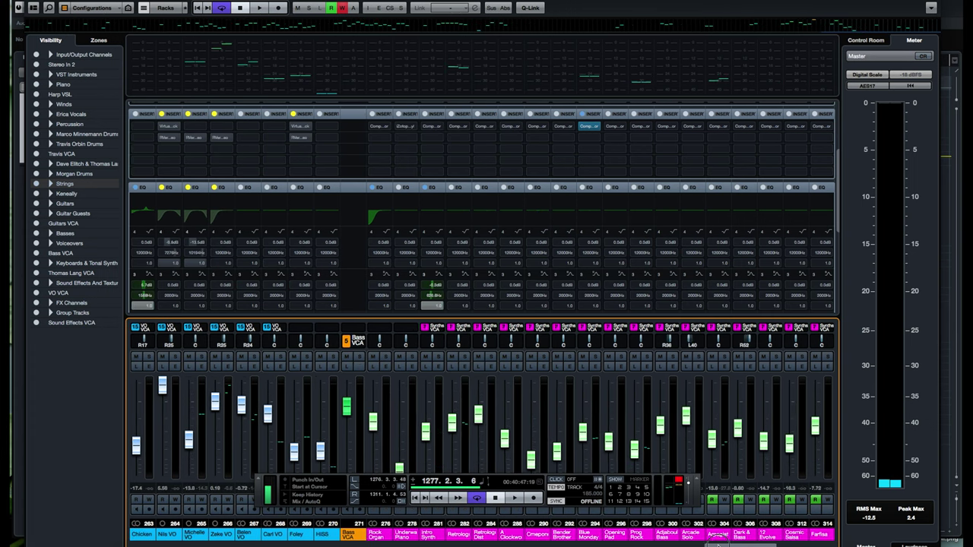
scroll(724, 541, "right", 2)
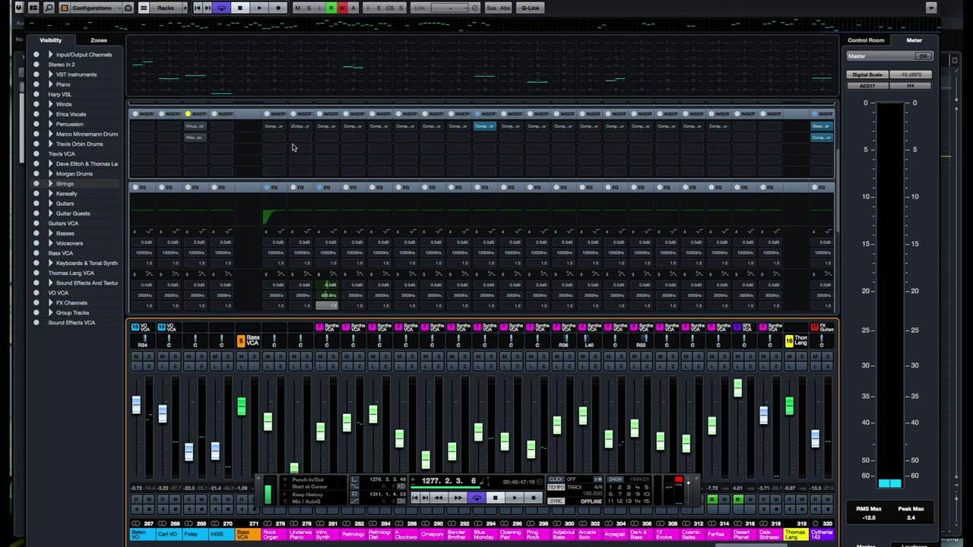
Open the Compressor insert on the Blue Monday channel, examine its settings, and close it.
mouse_move(719, 129)
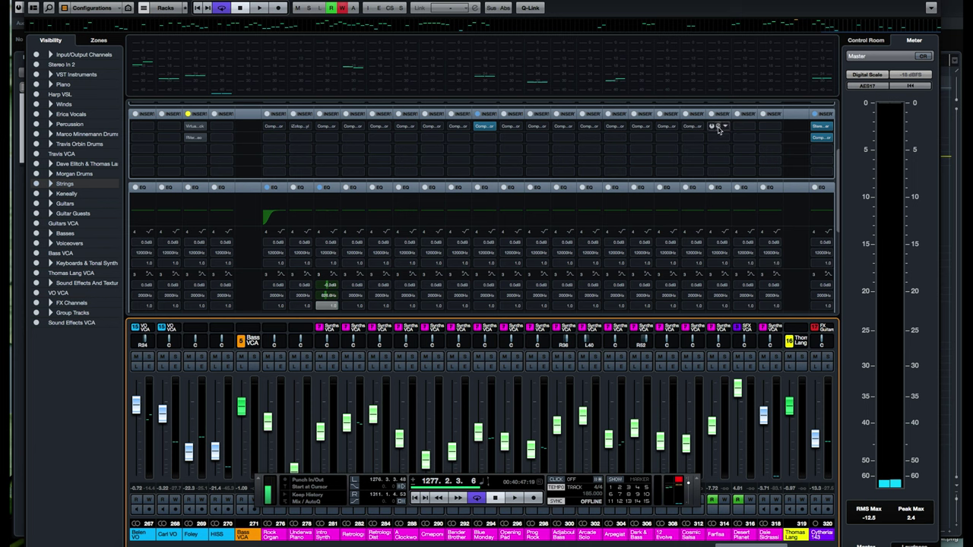
left_click(485, 127)
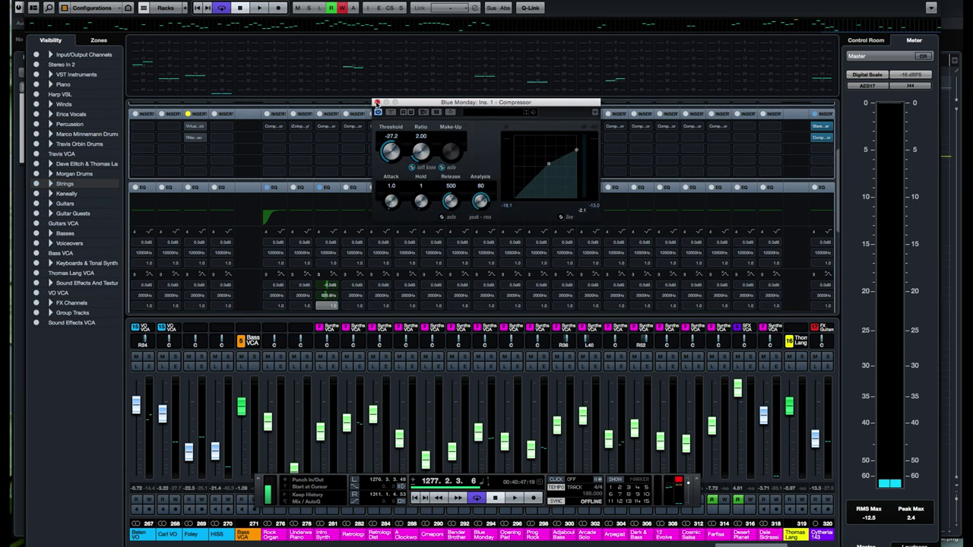
left_click(377, 102)
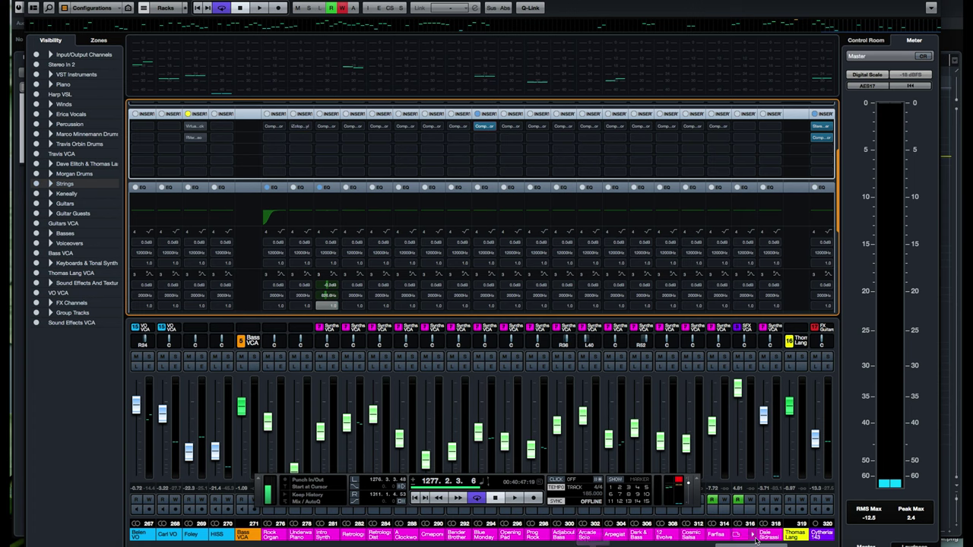
Review the sound effects, group and master channels at the end of the mixer.
scroll(761, 540, "right", 8)
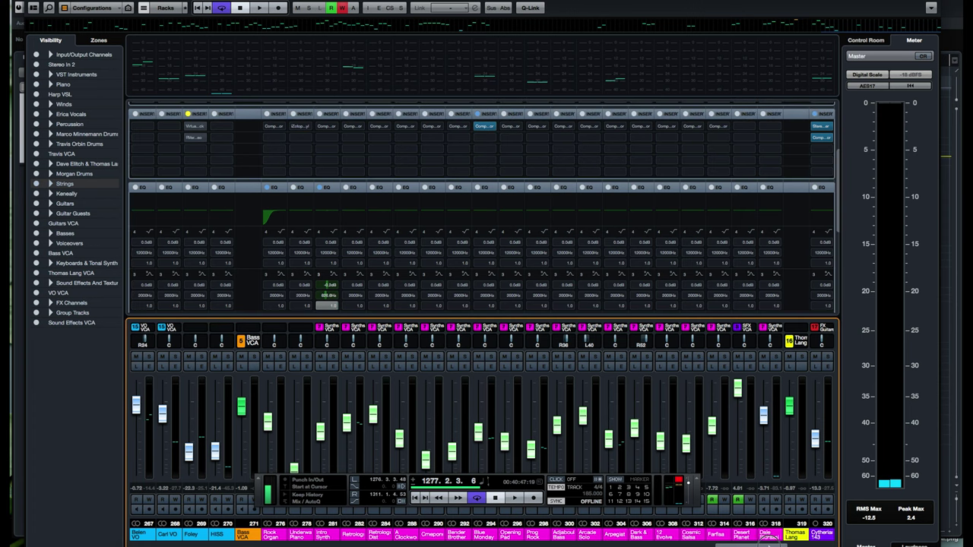
scroll(792, 537, "right", 2)
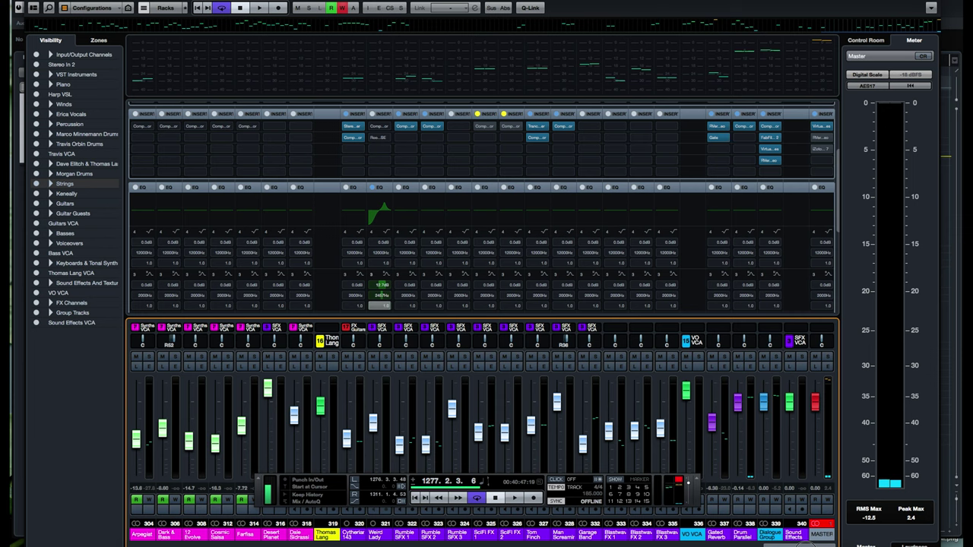
scroll(646, 540, "left", 6)
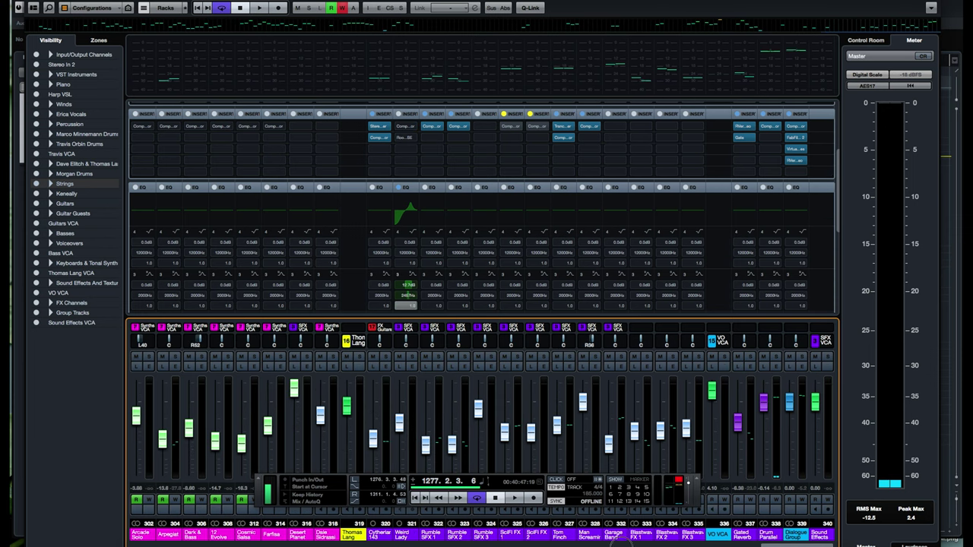
Go back through the guitar and drum channels to the piano and winds, and return to the drum kit channels.
scroll(603, 542, "left", 8)
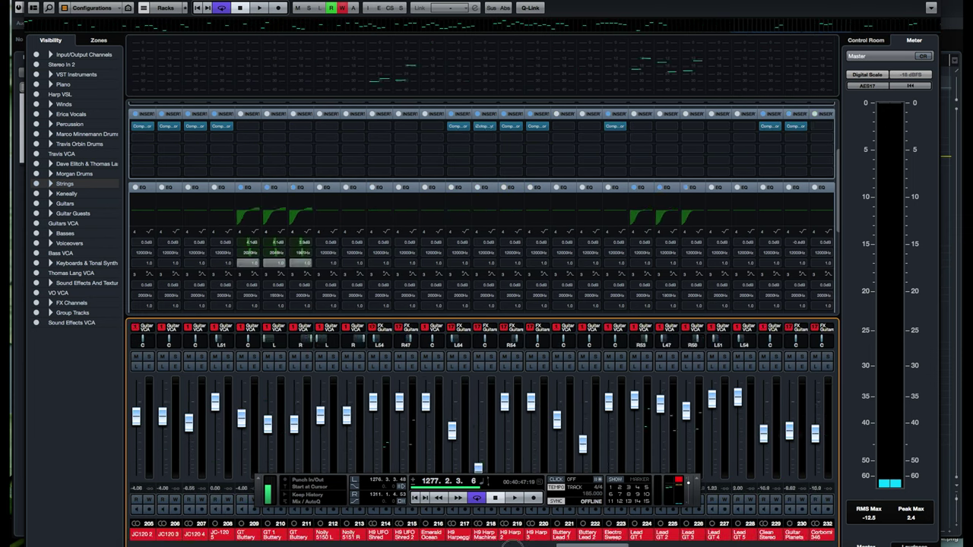
scroll(480, 541, "left", 7)
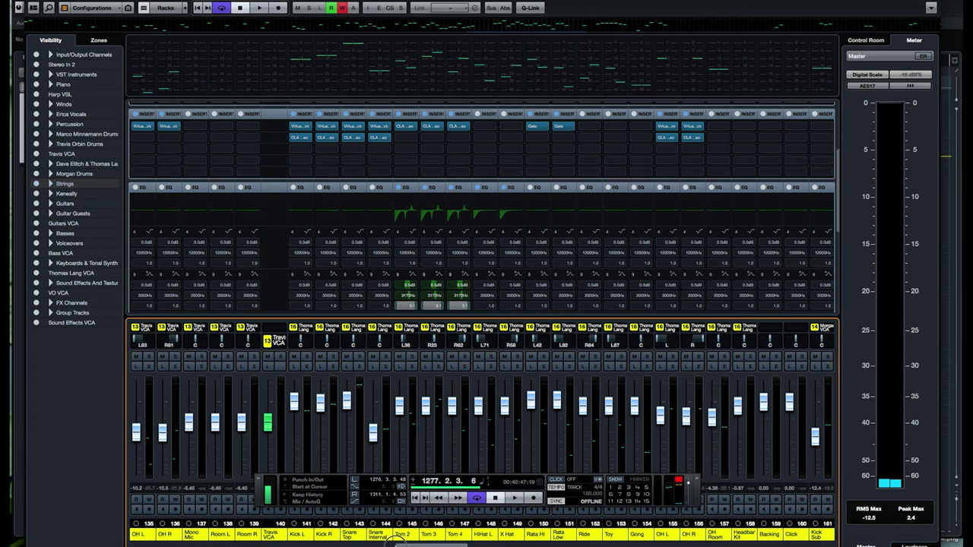
scroll(372, 537, "left", 7)
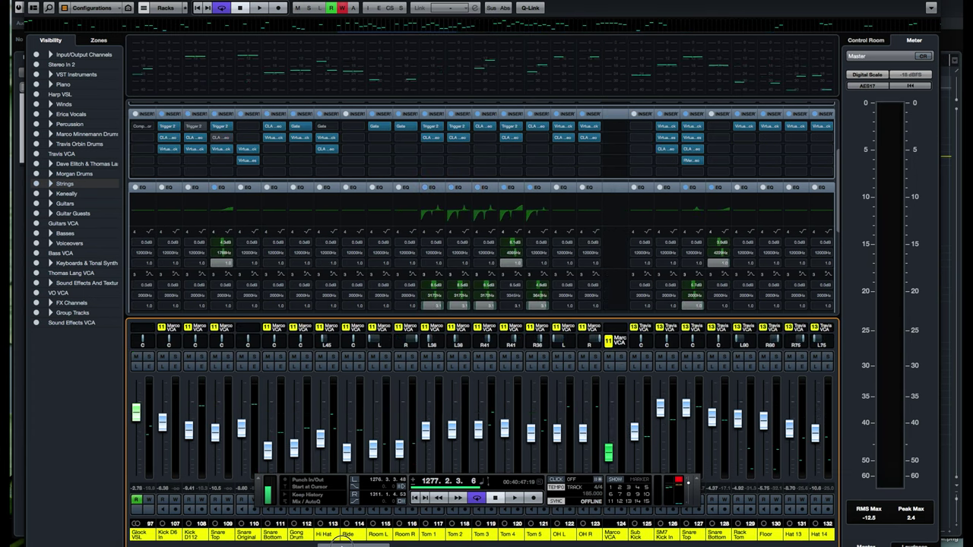
scroll(323, 538, "left", 6)
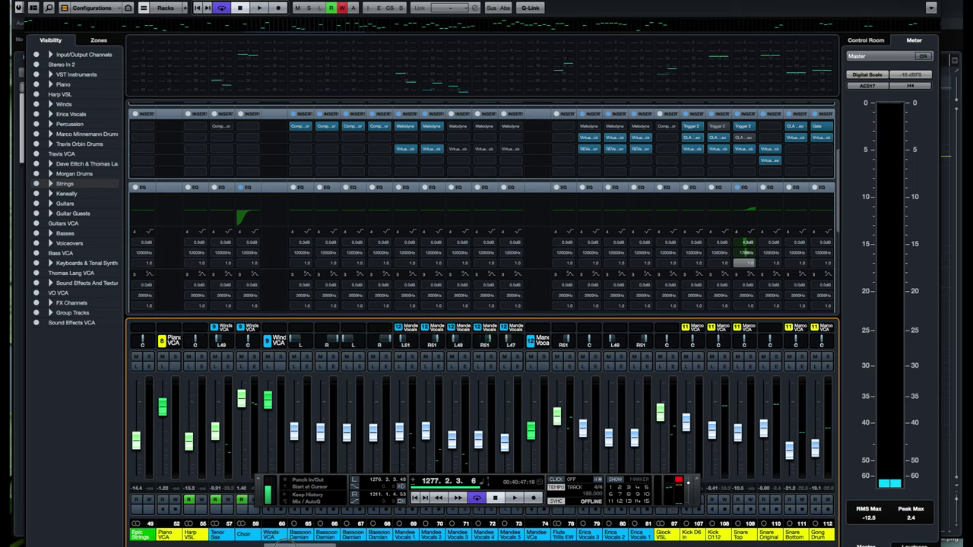
scroll(292, 543, "right", 5)
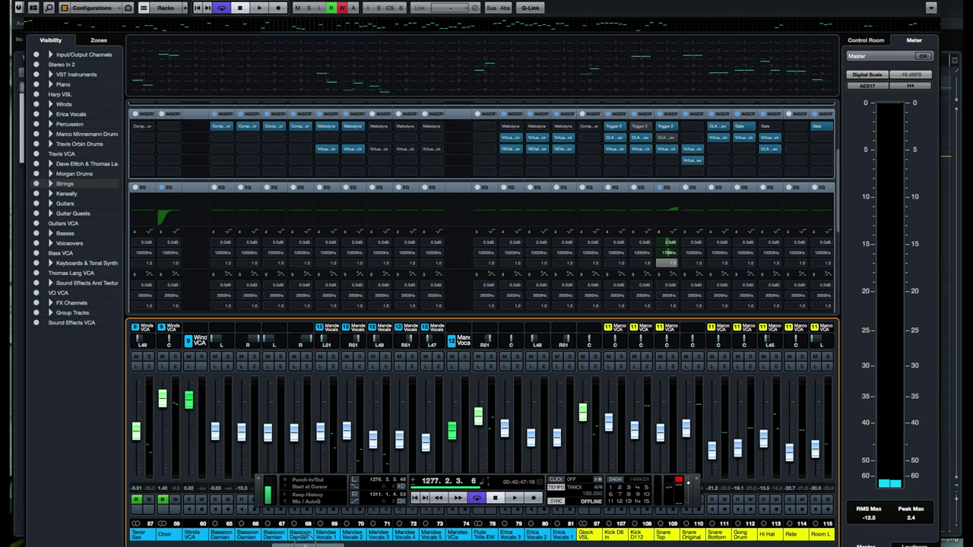
scroll(303, 544, "right", 2)
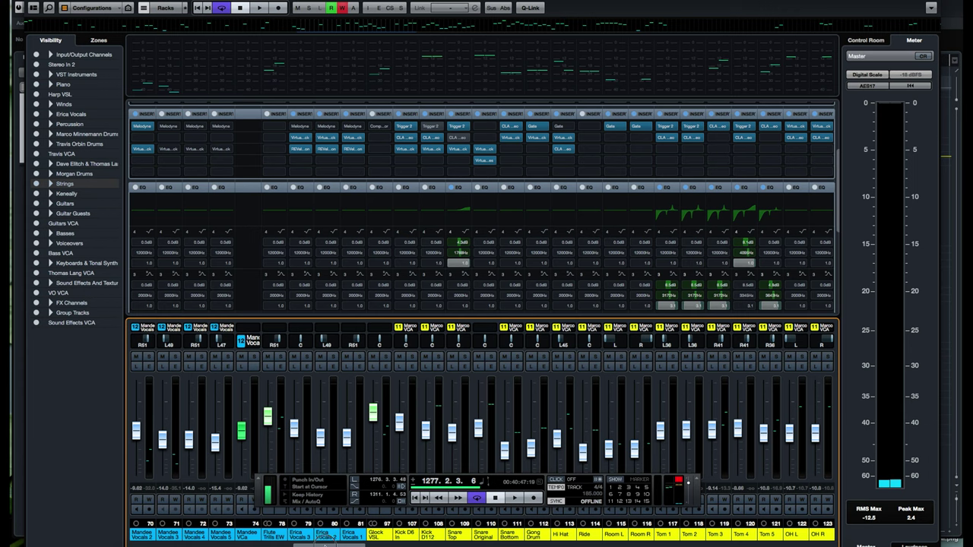
scroll(362, 541, "right", 10)
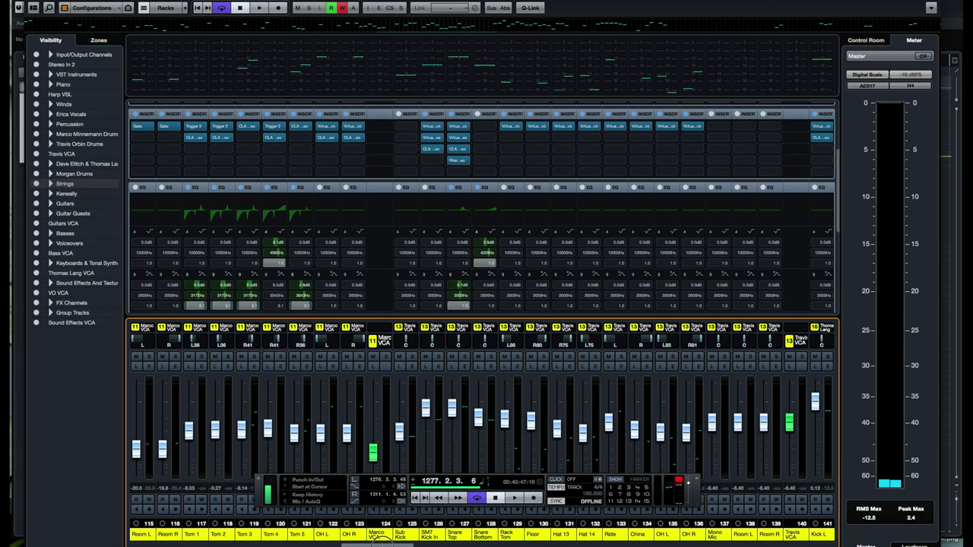
scroll(378, 540, "right", 3)
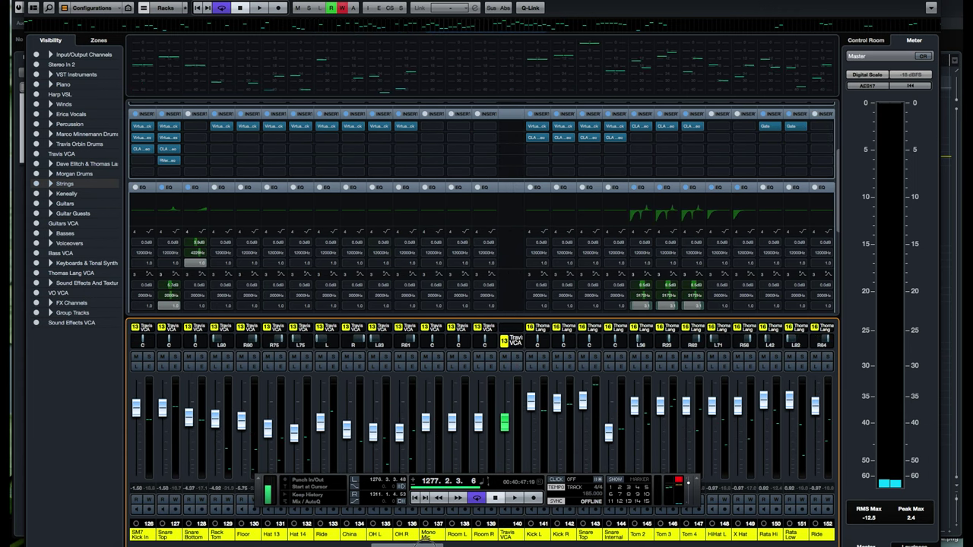